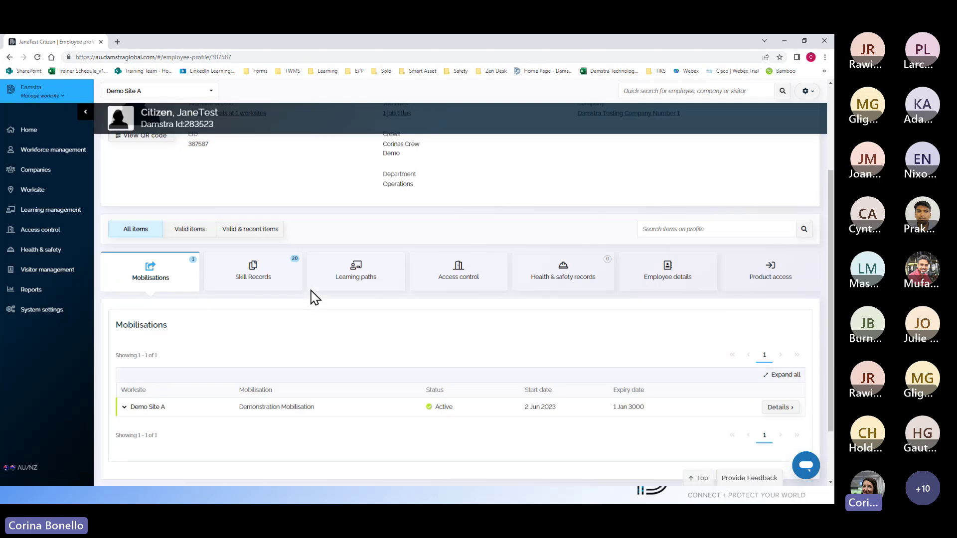
Open the employee's Skill Records and filter the list to Worksite skills
{"action": "scroll", "coordinate": [292, 242], "scroll_direction": "down", "scroll_amount": 1}
{"action": "left_click", "coordinate": [293, 245]}
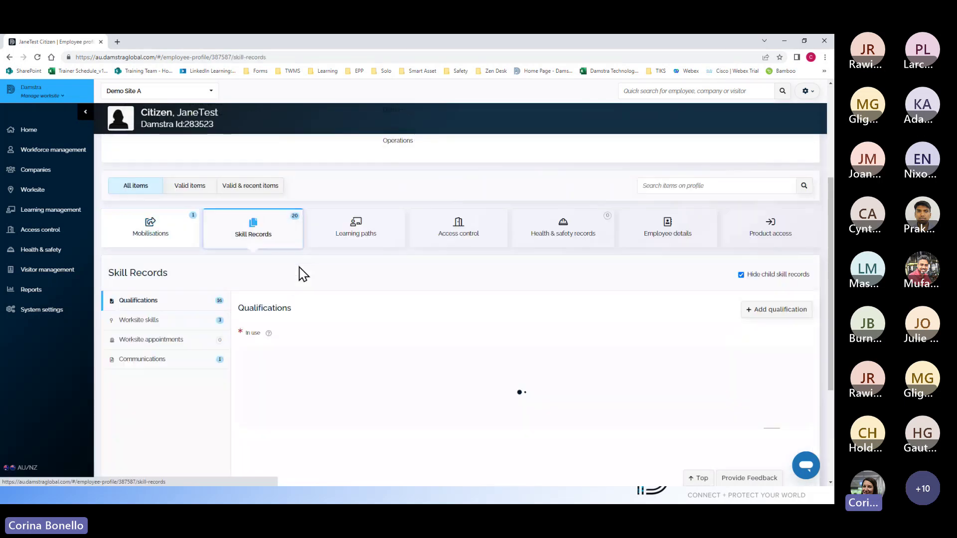
{"action": "scroll", "coordinate": [305, 319], "scroll_direction": "down", "scroll_amount": 1}
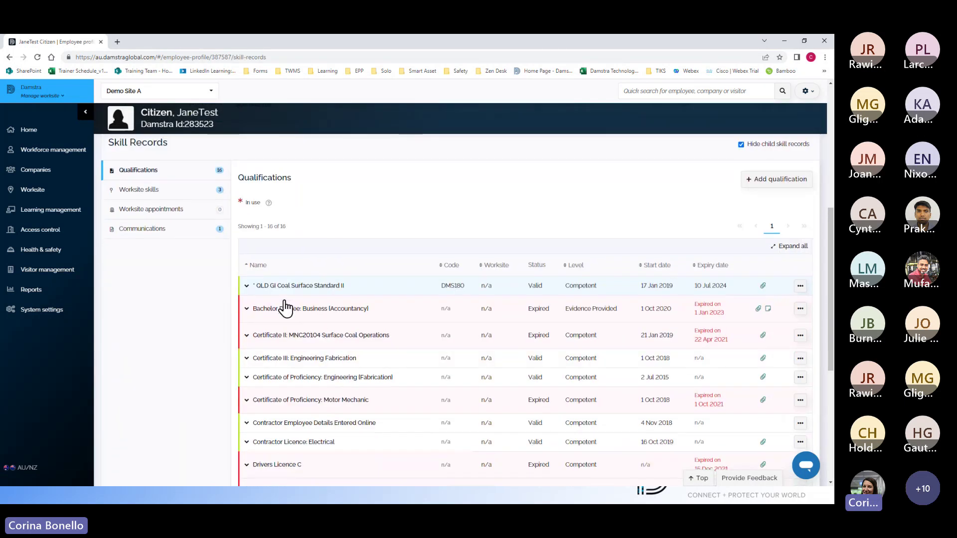
{"action": "left_click", "coordinate": [161, 192]}
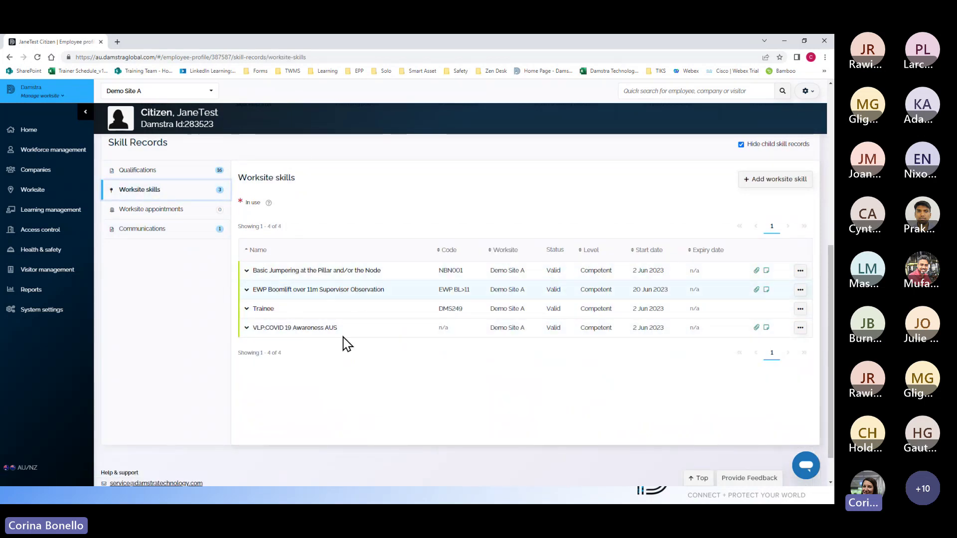
Expand the Basic Jumpering skill to check its details, then collapse it again
{"action": "left_click", "coordinate": [247, 272]}
{"action": "scroll", "coordinate": [359, 445], "scroll_direction": "down", "scroll_amount": 1}
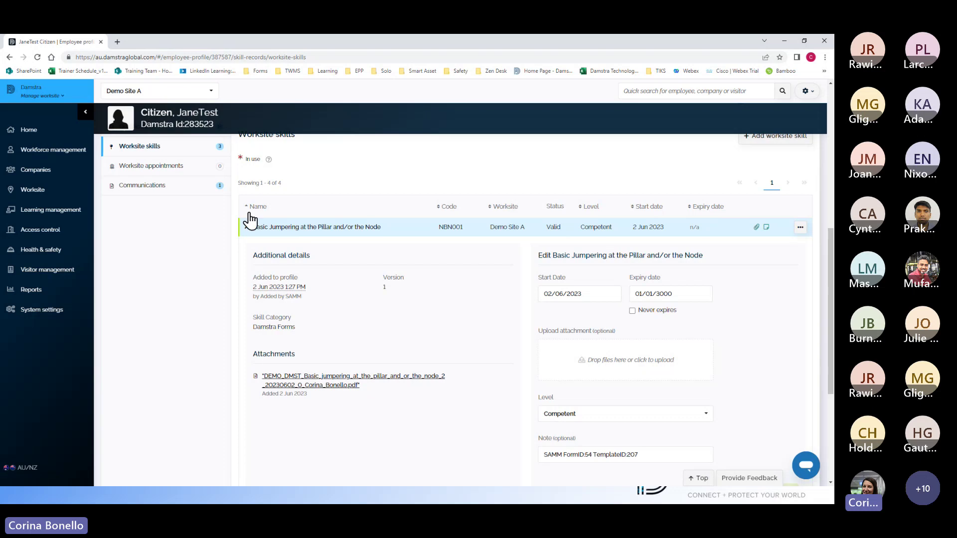
{"action": "left_click", "coordinate": [247, 231]}
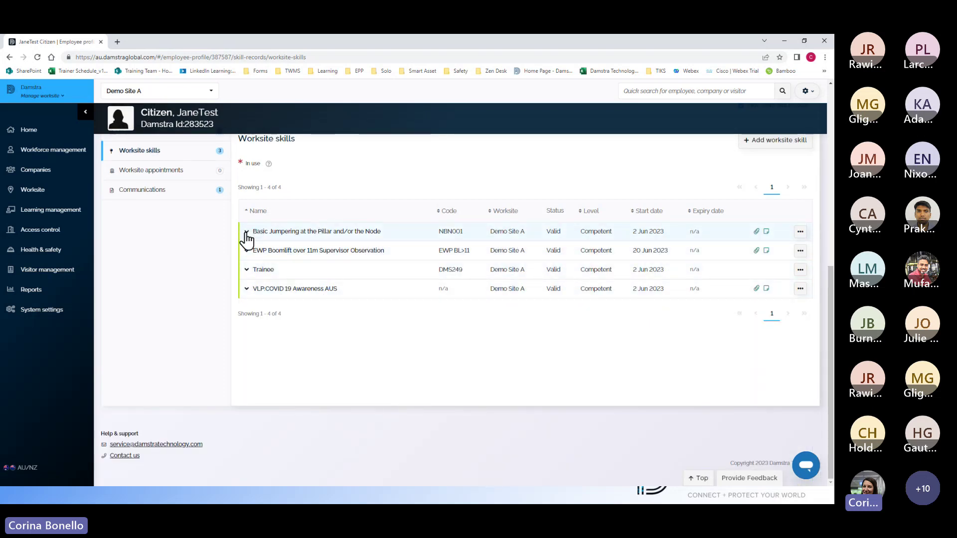
{"action": "left_click", "coordinate": [247, 231]}
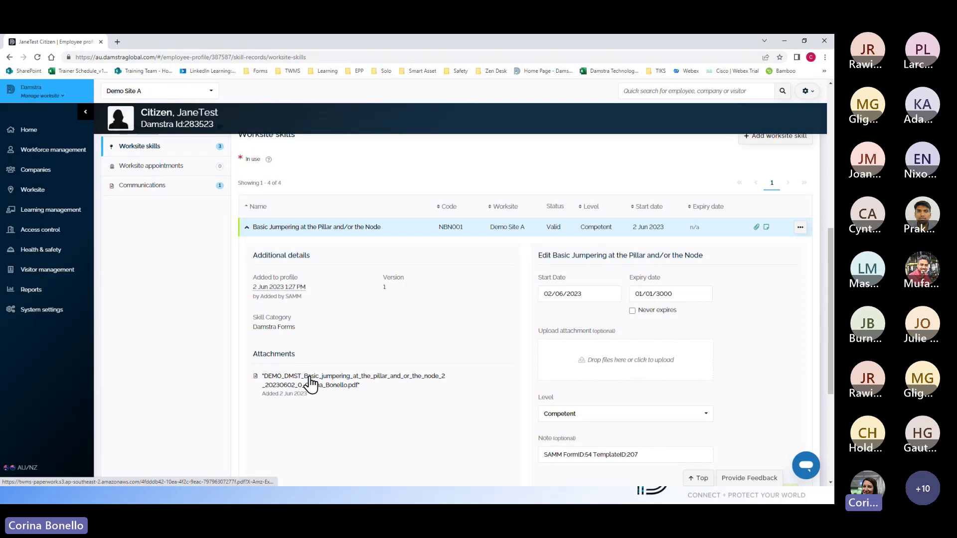
{"action": "left_click", "coordinate": [247, 229]}
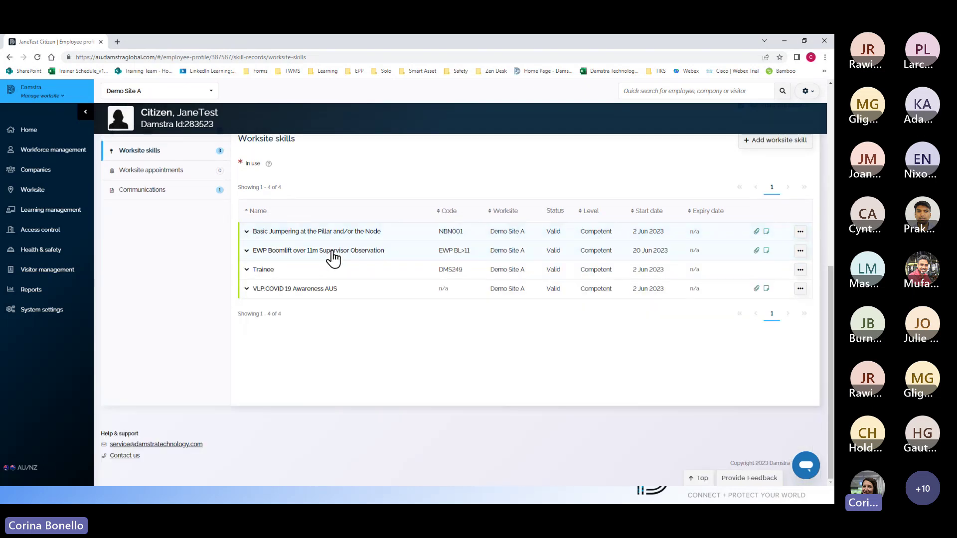
{"action": "scroll", "coordinate": [321, 256], "scroll_direction": "up", "scroll_amount": 3}
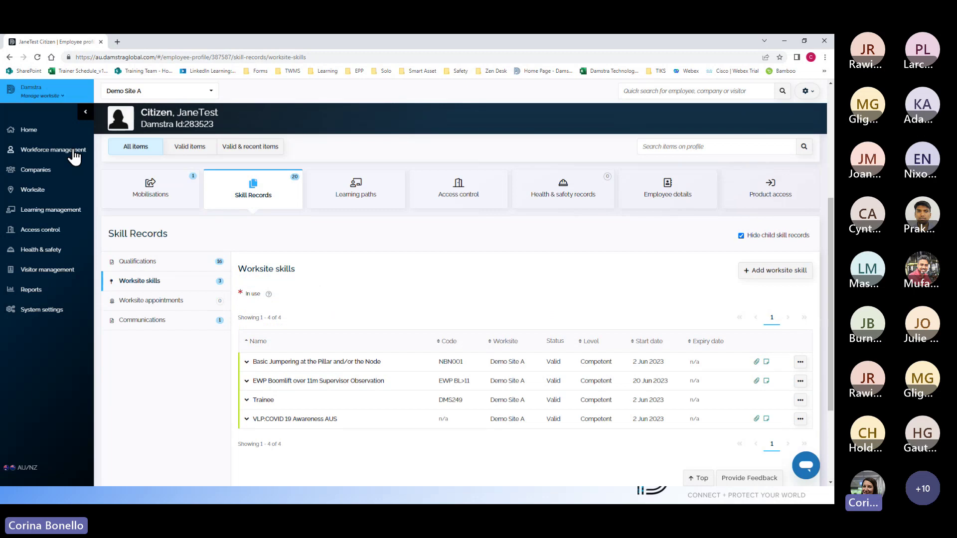
{"action": "key", "text": "alt+Tab"}
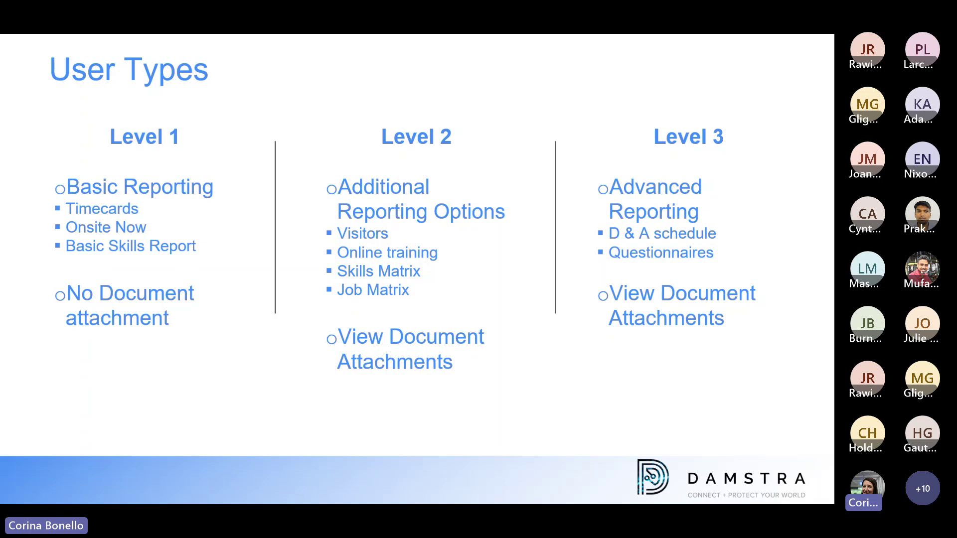
Back in the portal, expand Basic Jumpering at the Pillar and/or the Node to view its attached PDF
{"action": "key", "text": "alt+Tab"}
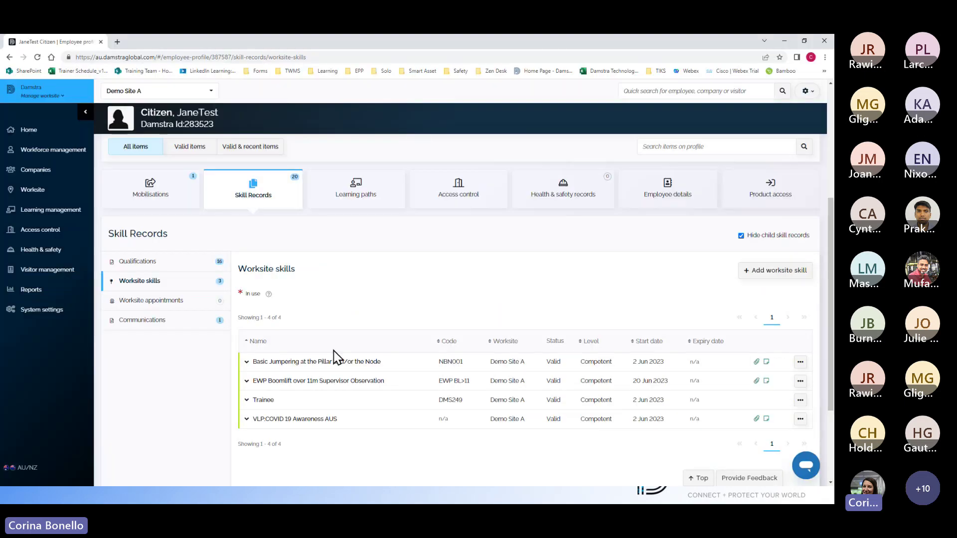
{"action": "scroll", "coordinate": [301, 346], "scroll_direction": "down", "scroll_amount": 1}
{"action": "left_click", "coordinate": [244, 320]}
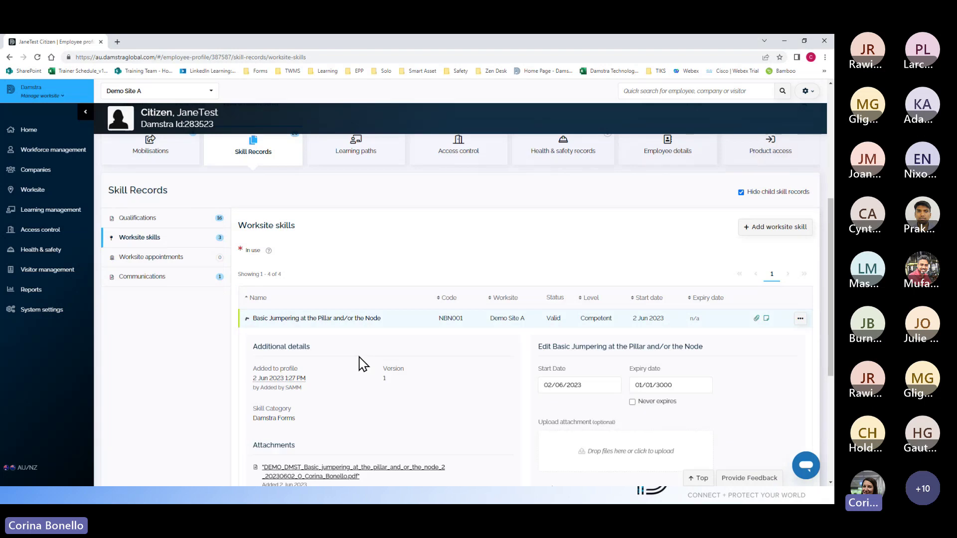
{"action": "scroll", "coordinate": [363, 367], "scroll_direction": "down", "scroll_amount": 3}
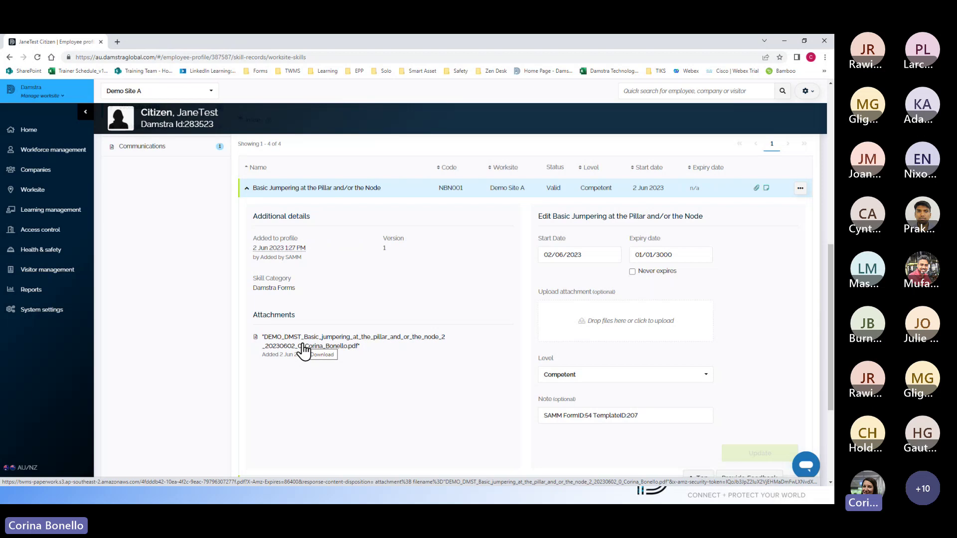
{"action": "scroll", "coordinate": [137, 150], "scroll_direction": "up", "scroll_amount": 5}
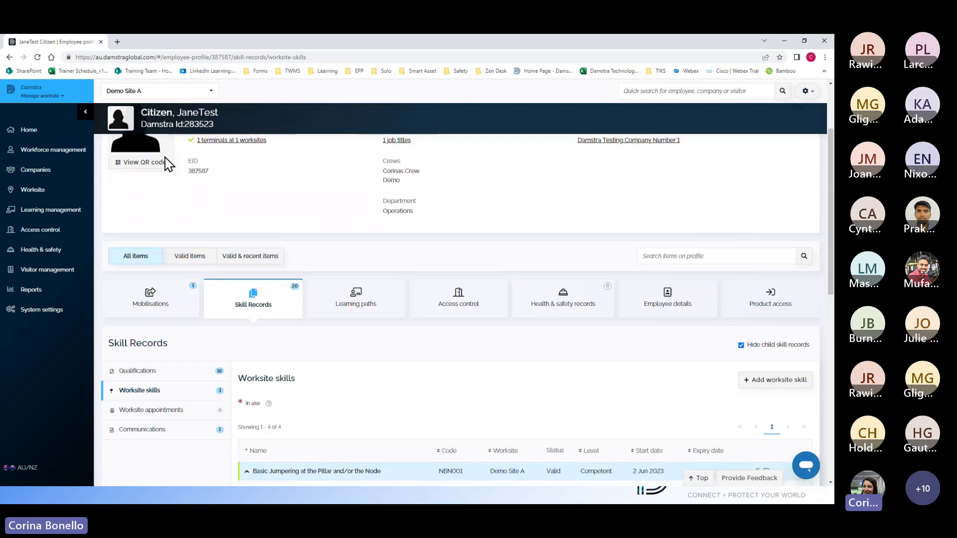
{"action": "scroll", "coordinate": [168, 164], "scroll_direction": "up", "scroll_amount": 2}
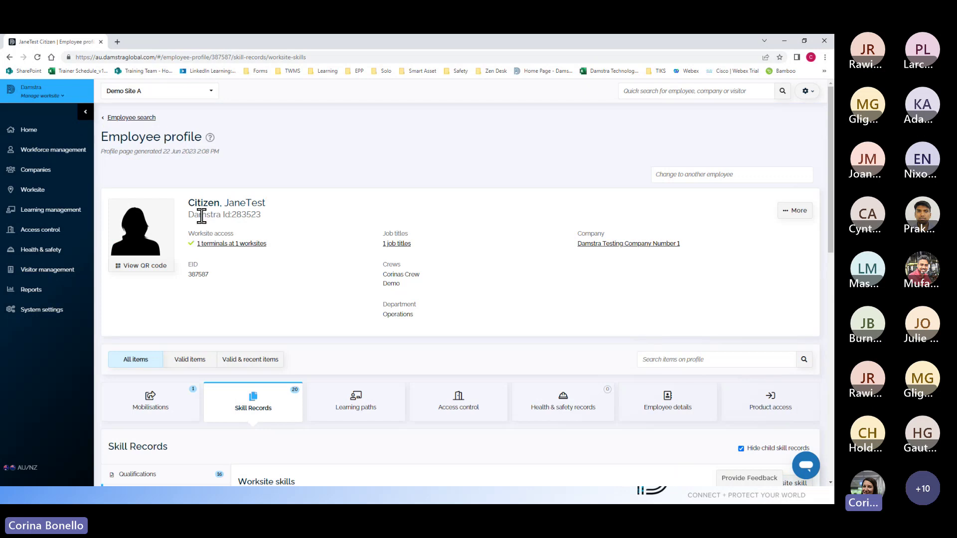
From the company dashboard, open the New Contractor Management Portal overview video in the EPP bookmarks
{"action": "left_click", "coordinate": [62, 96]}
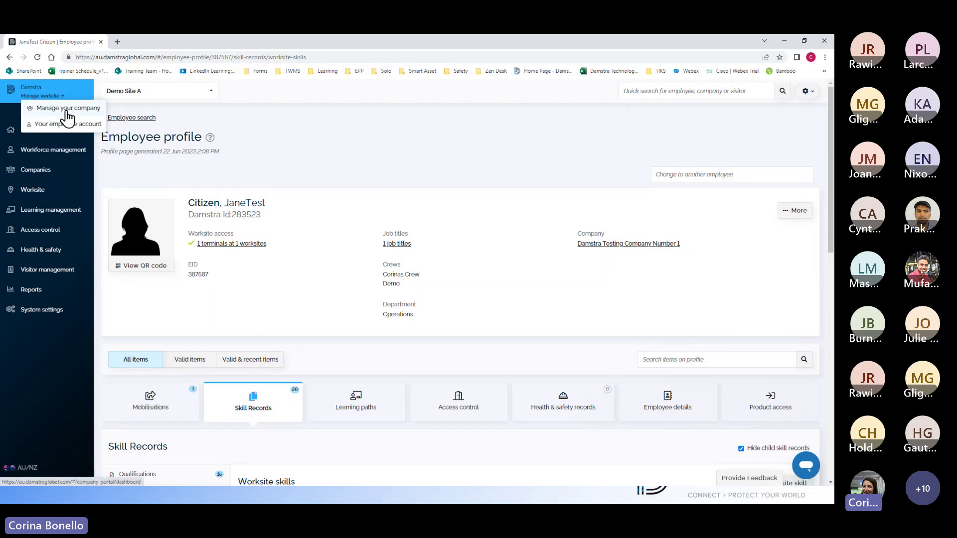
{"action": "left_click", "coordinate": [63, 109]}
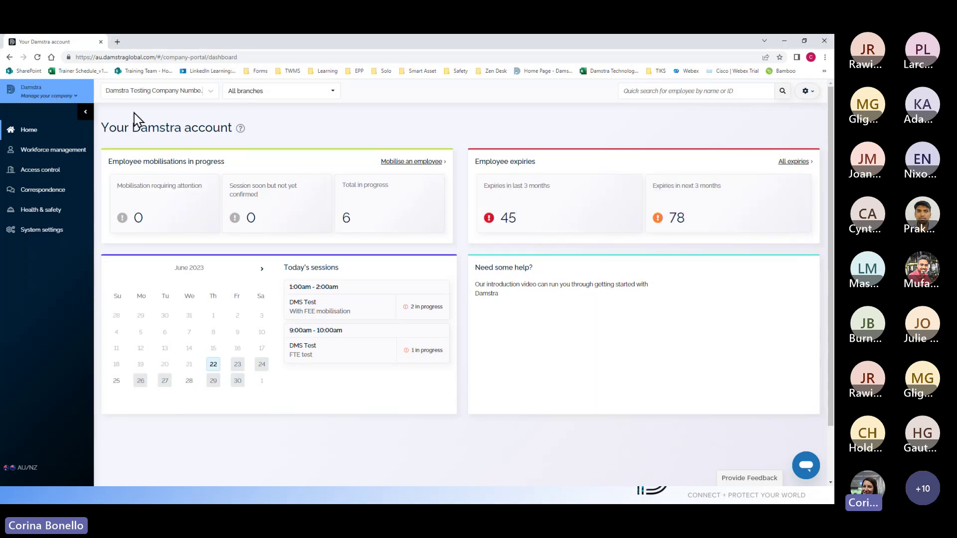
{"action": "left_click", "coordinate": [355, 70]}
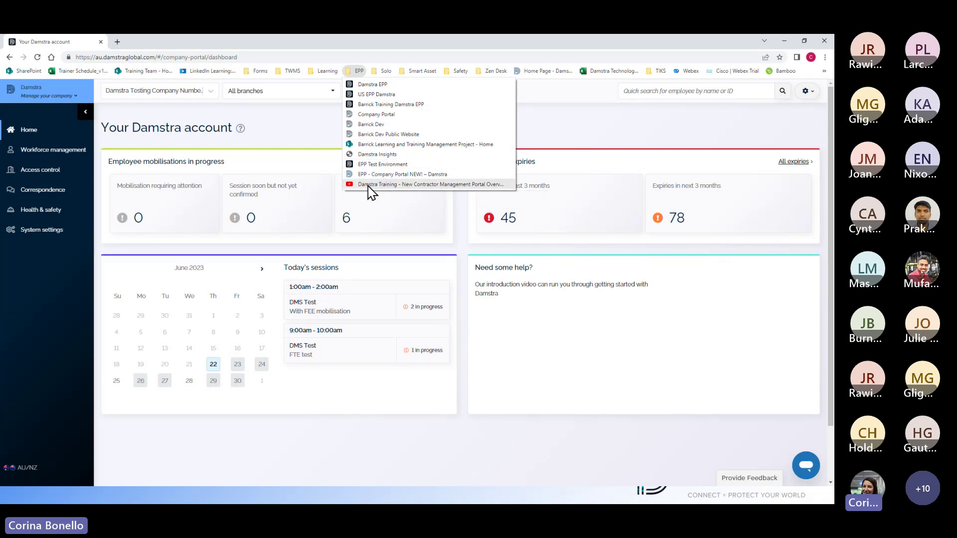
{"action": "left_click", "coordinate": [367, 185]}
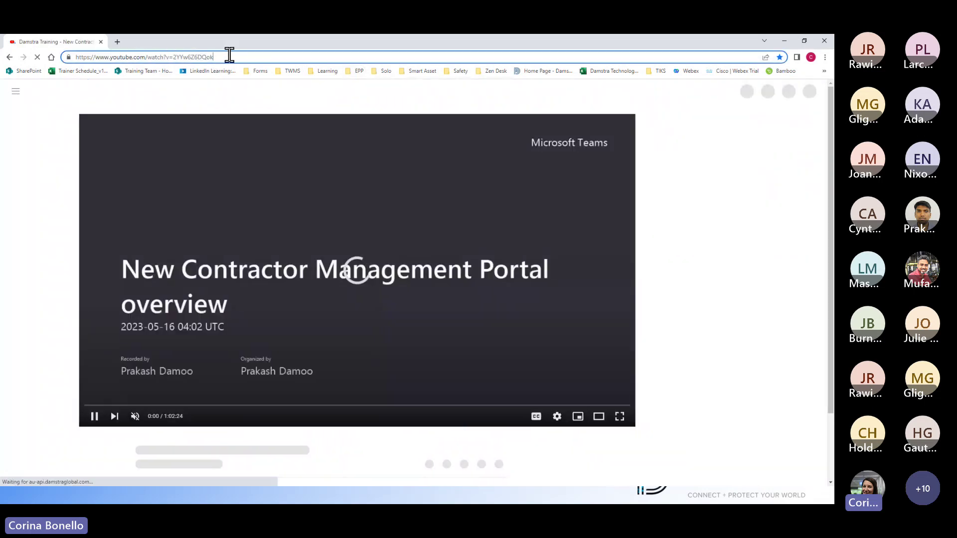
Copy the training video's web address and go back to the employee profile
{"action": "left_click", "coordinate": [165, 57]}
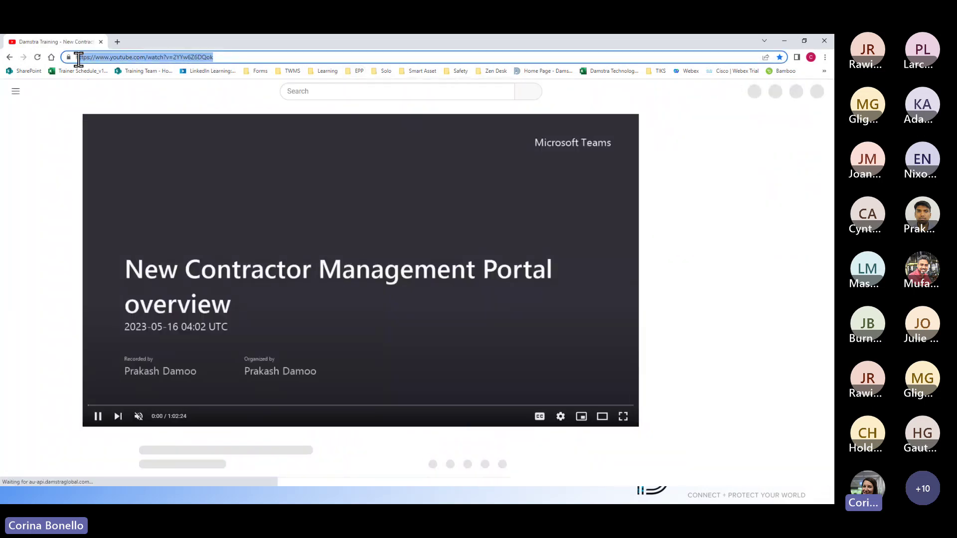
{"action": "right_click", "coordinate": [165, 57]}
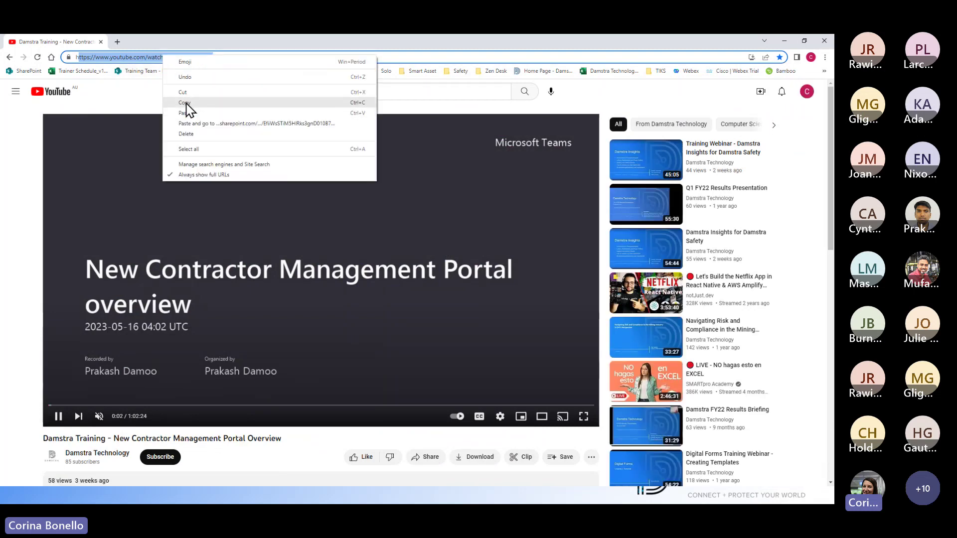
{"action": "left_click", "coordinate": [188, 107]}
{"action": "left_click", "coordinate": [9, 57]}
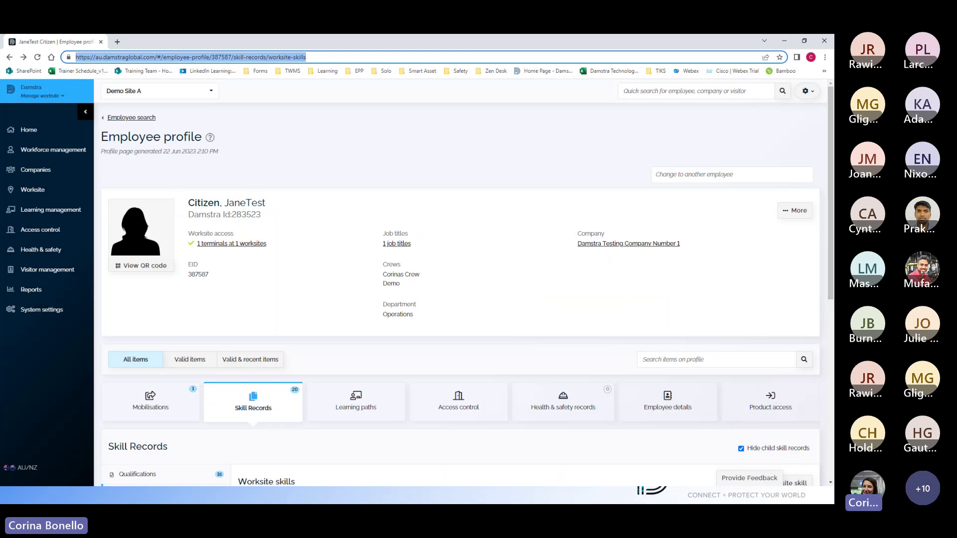
Expand the Basic Jumpering skill to review its attachment, then collapse it
{"action": "key", "text": "alt+Tab"}
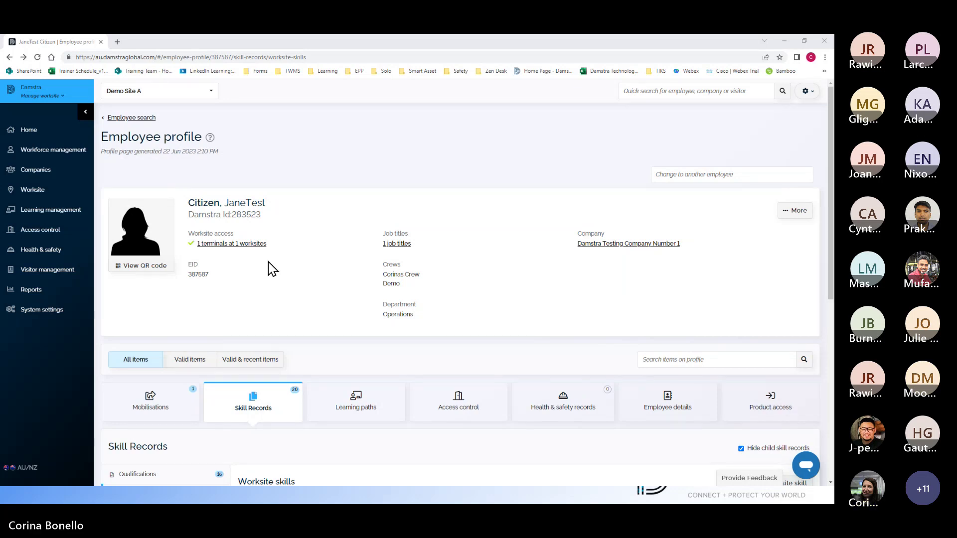
{"action": "scroll", "coordinate": [286, 258], "scroll_direction": "down", "scroll_amount": 4}
{"action": "scroll", "coordinate": [309, 279], "scroll_direction": "down", "scroll_amount": 1}
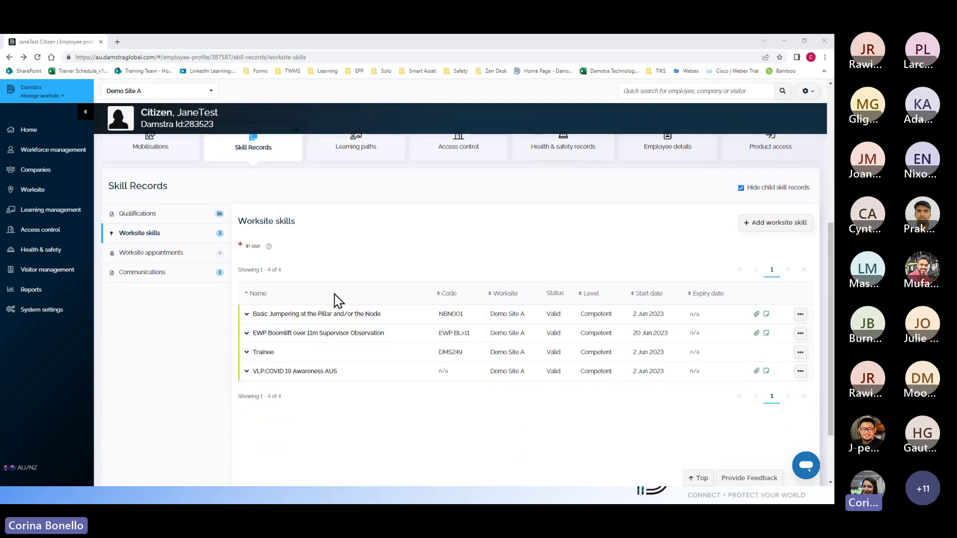
{"action": "left_click", "coordinate": [246, 314]}
{"action": "scroll", "coordinate": [324, 413], "scroll_direction": "down", "scroll_amount": 2}
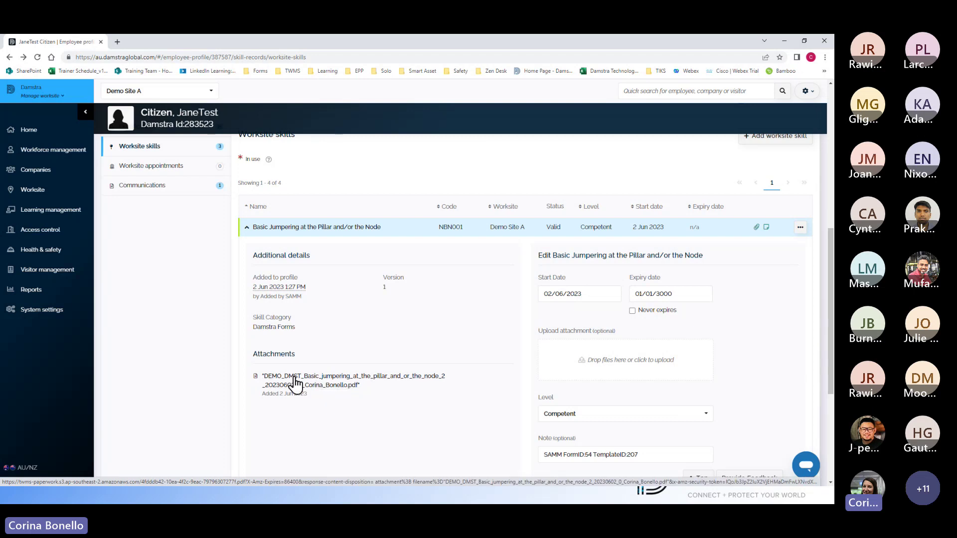
{"action": "scroll", "coordinate": [319, 330], "scroll_direction": "up", "scroll_amount": 3}
{"action": "scroll", "coordinate": [319, 331], "scroll_direction": "up", "scroll_amount": 1}
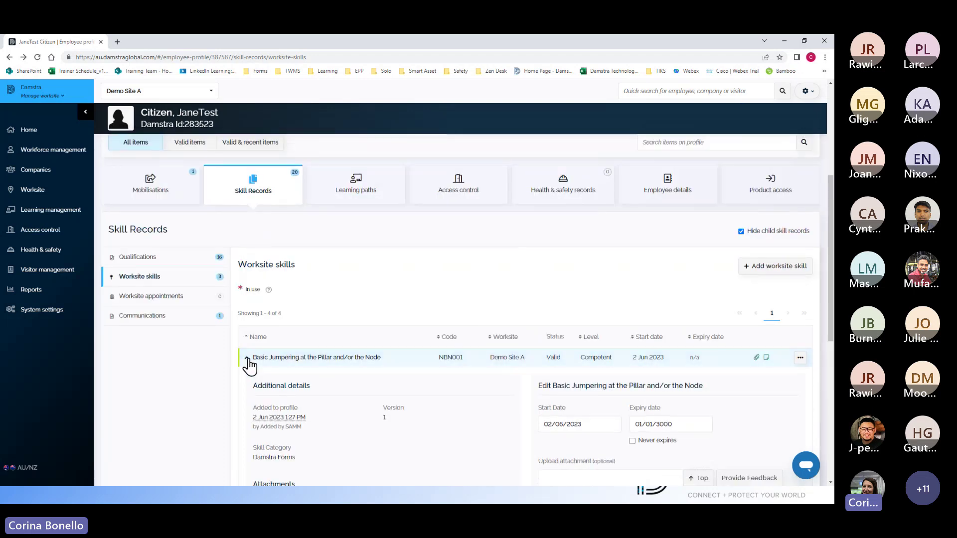
{"action": "left_click", "coordinate": [245, 357]}
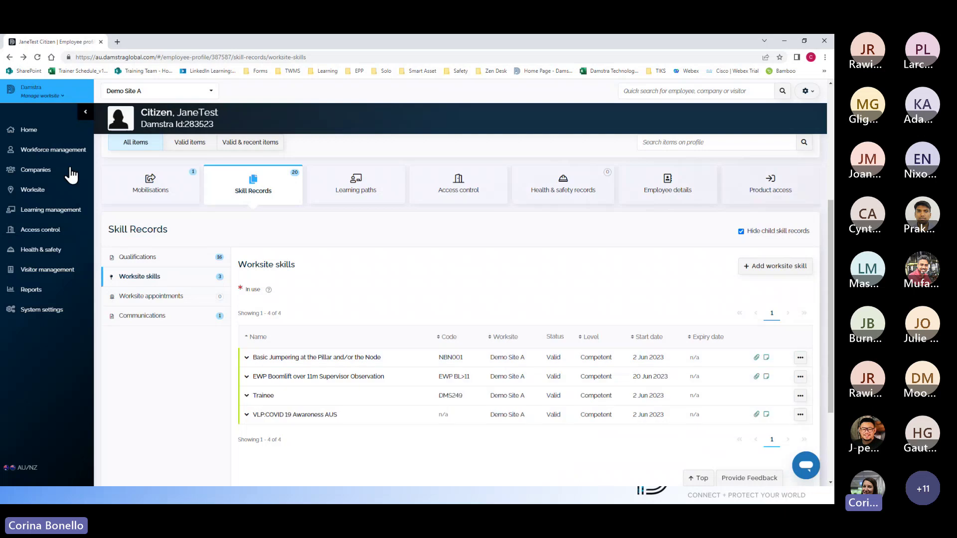
Open and close the Workforce management flyout, then return to the User Types slide
{"action": "left_click", "coordinate": [49, 150]}
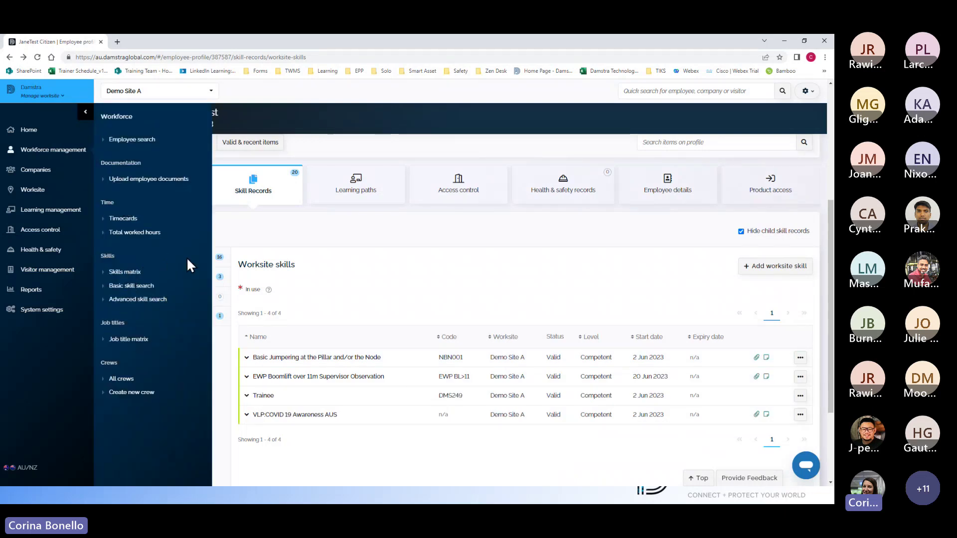
{"action": "left_click", "coordinate": [47, 152]}
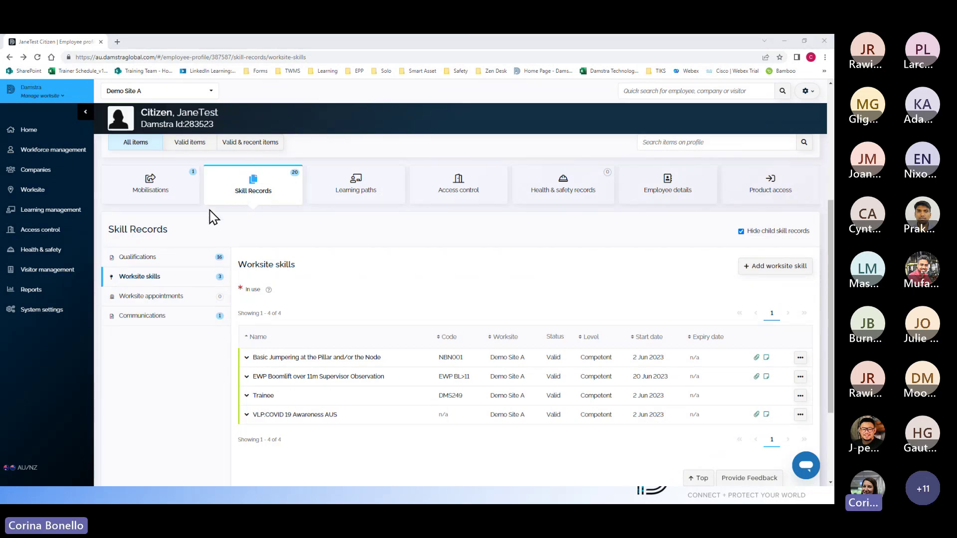
{"action": "key", "text": "alt+Tab"}
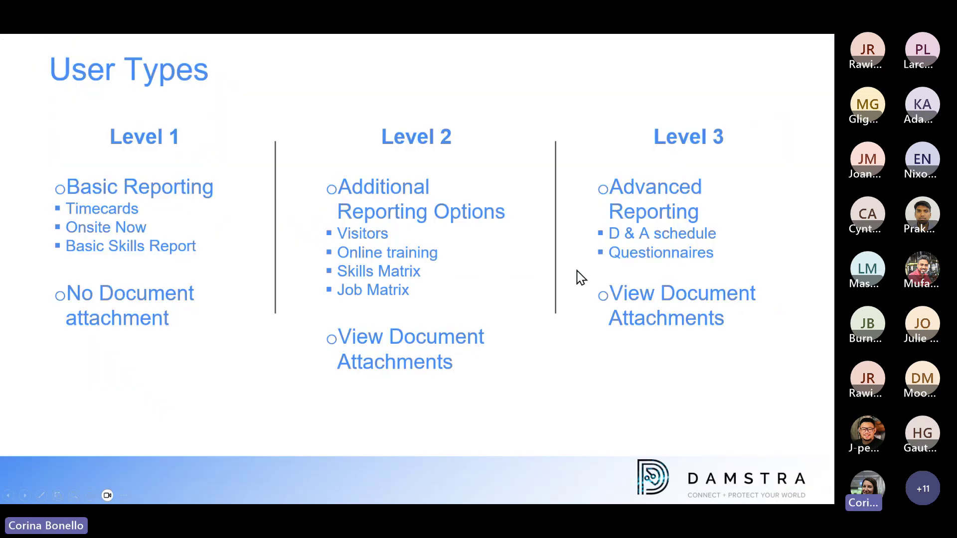
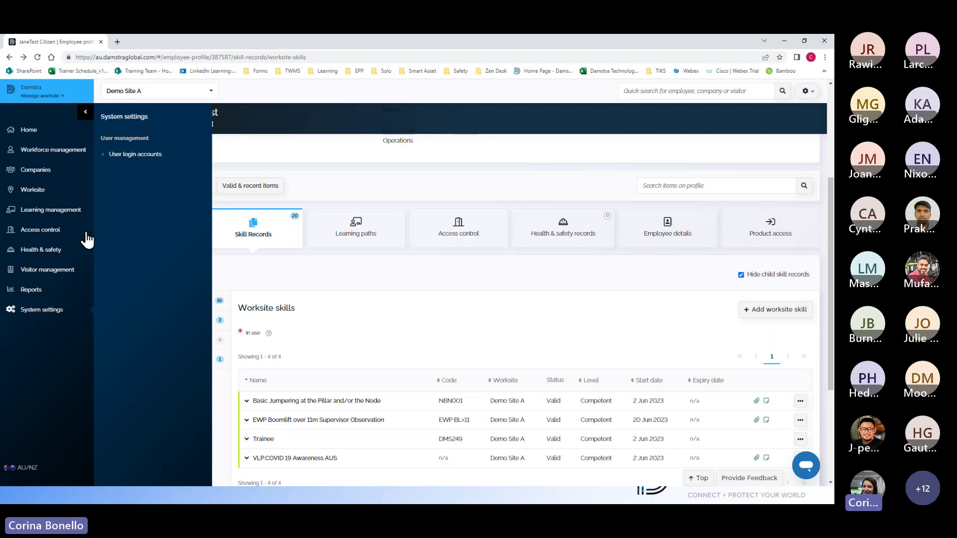
Open User login accounts and scroll to the top of the 19-user list
{"action": "left_click", "coordinate": [129, 155]}
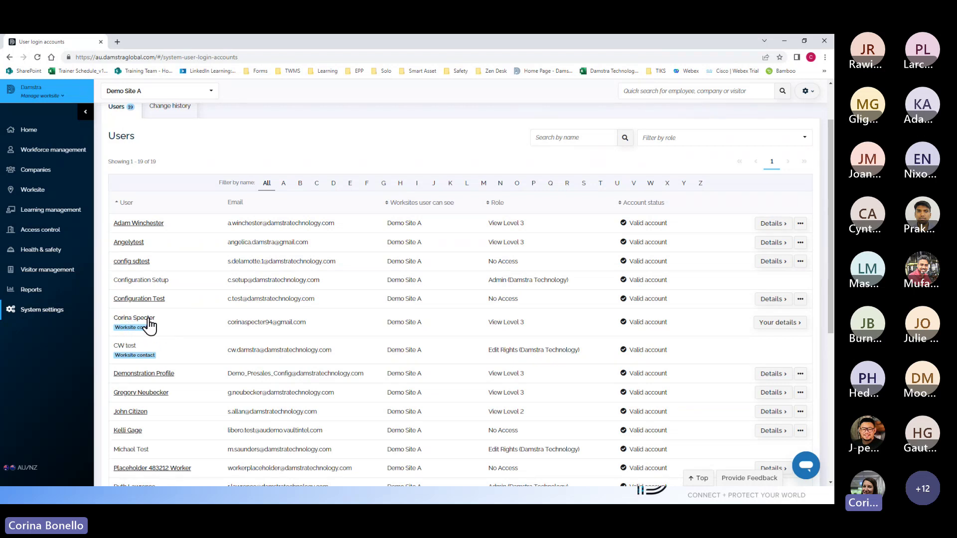
{"action": "scroll", "coordinate": [167, 329], "scroll_direction": "up", "scroll_amount": 1}
{"action": "scroll", "coordinate": [167, 328], "scroll_direction": "up", "scroll_amount": 1}
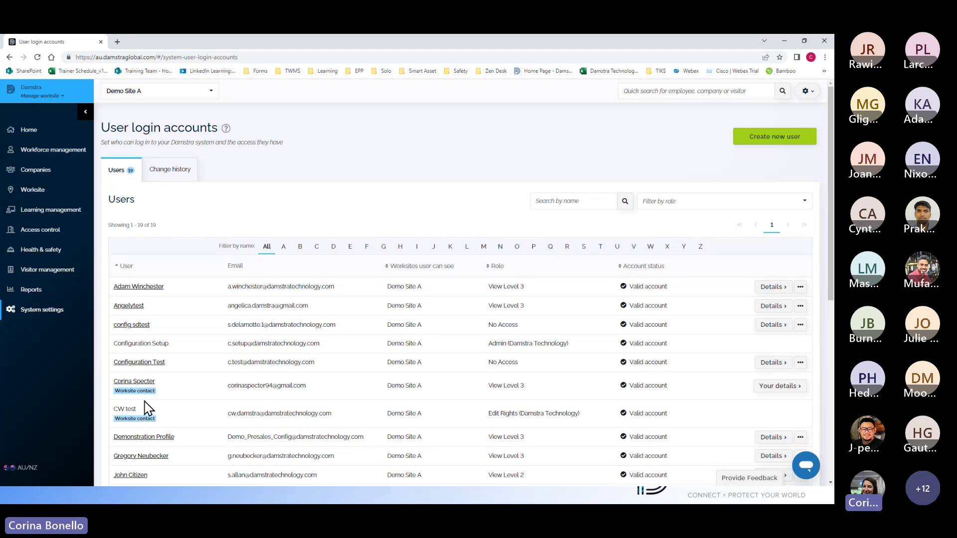
{"action": "left_click", "coordinate": [761, 143]}
Start a new user login with the test employee's name, then switch to the incognito window
{"action": "left_click", "coordinate": [775, 142]}
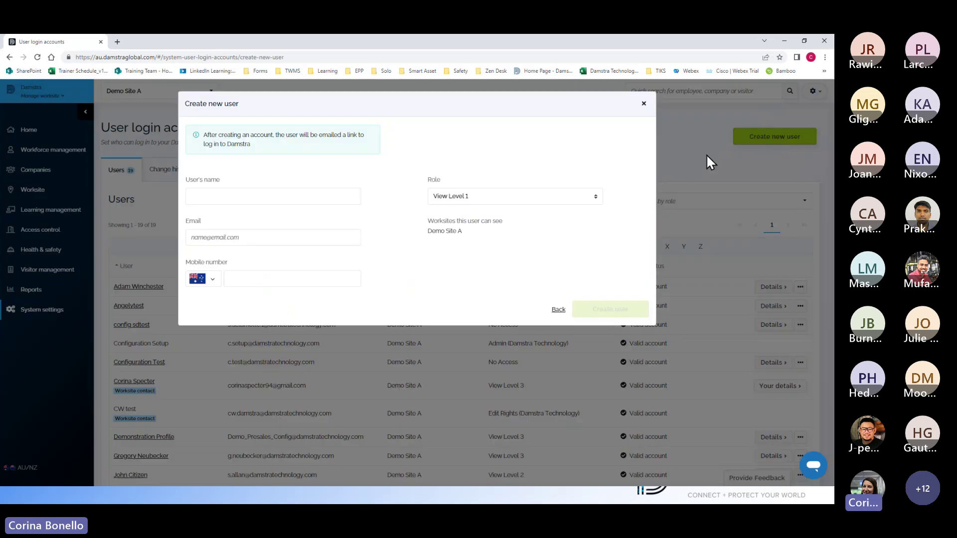
{"action": "left_click", "coordinate": [307, 198]}
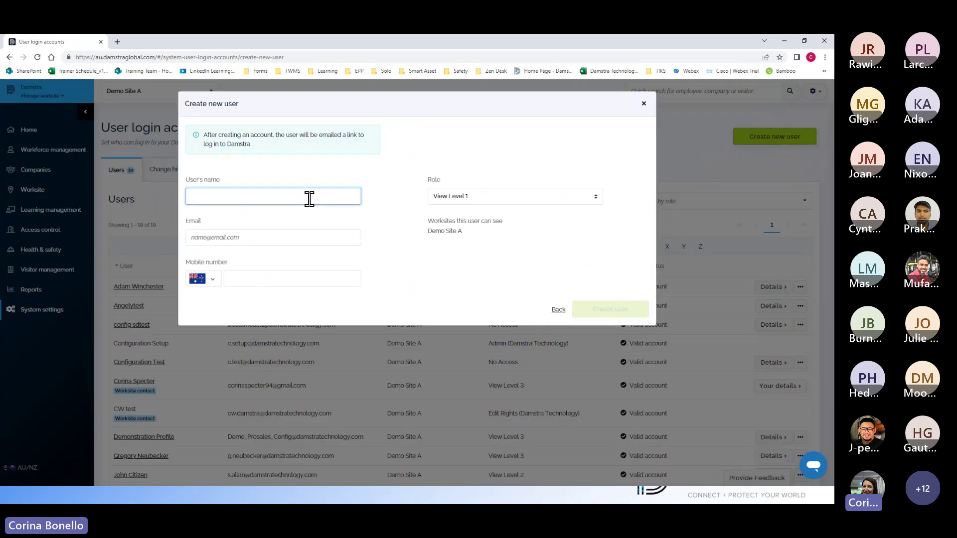
{"action": "type", "text": "Jan"}
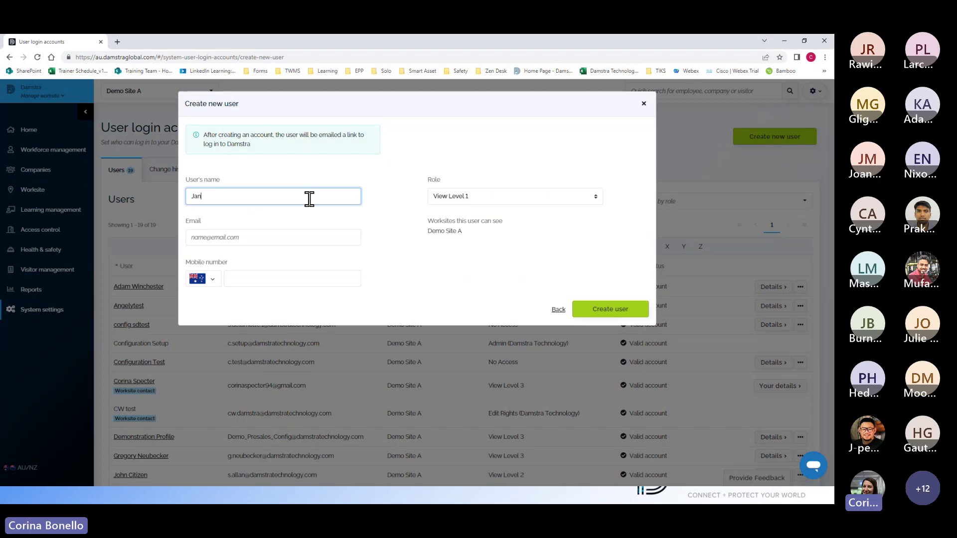
{"action": "type", "text": "eTest Citizen"}
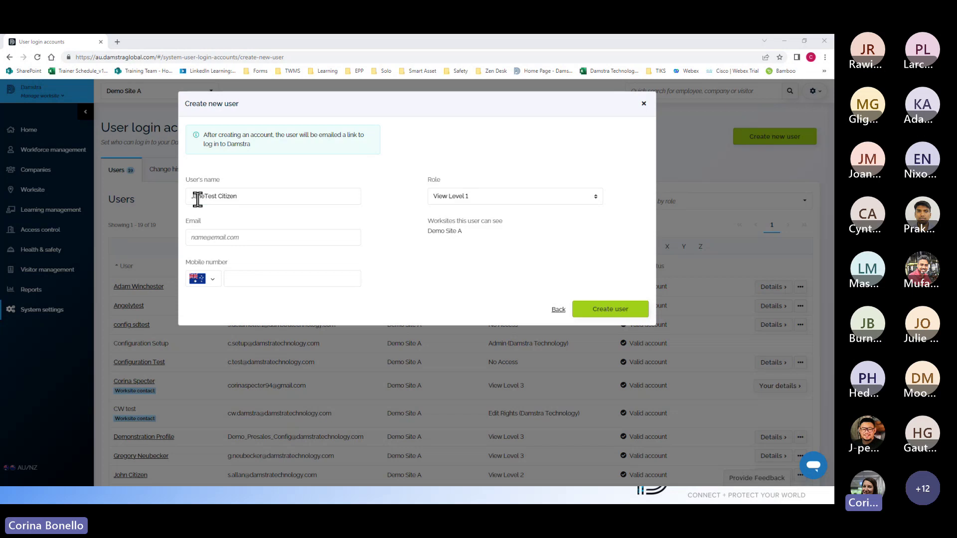
{"action": "key", "text": "alt+Tab"}
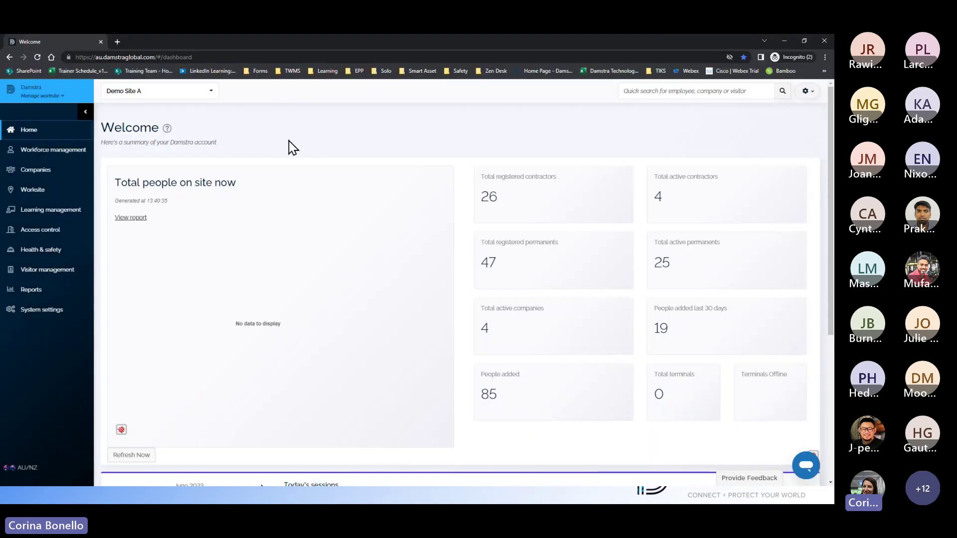
Find the test employee in Employee search and open their profile, then return to the new-user form
{"action": "left_click", "coordinate": [23, 155]}
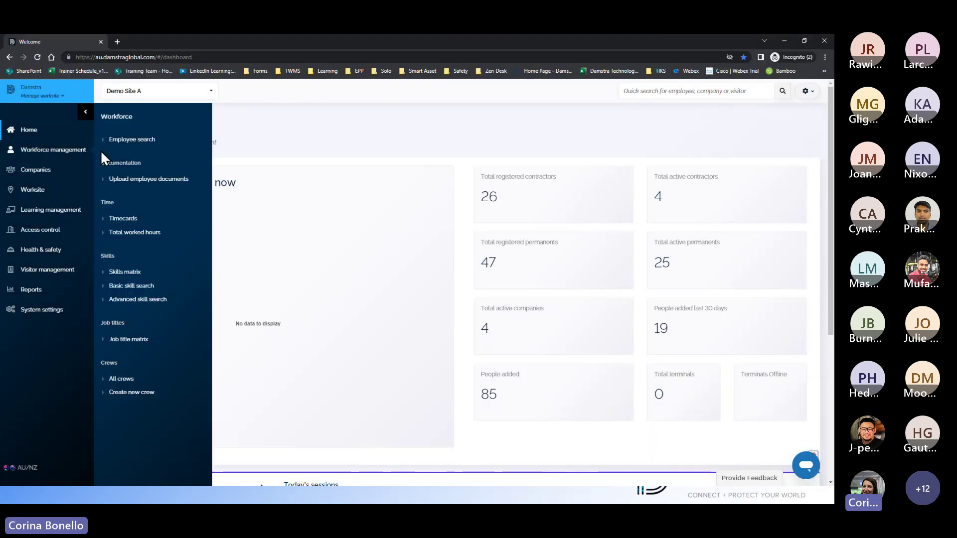
{"action": "left_click", "coordinate": [131, 141]}
{"action": "type", "text": "Jane"}
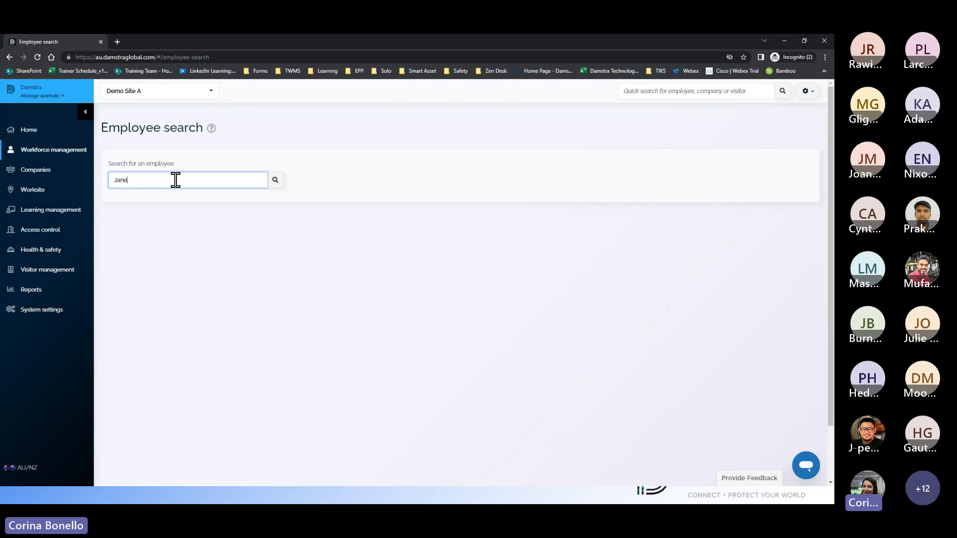
{"action": "key", "text": "Return"}
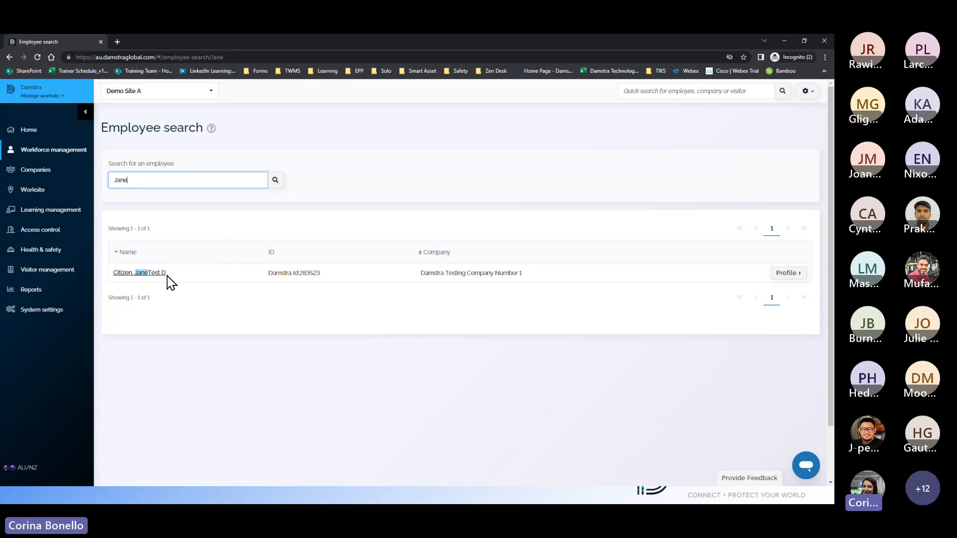
{"action": "left_click", "coordinate": [143, 275]}
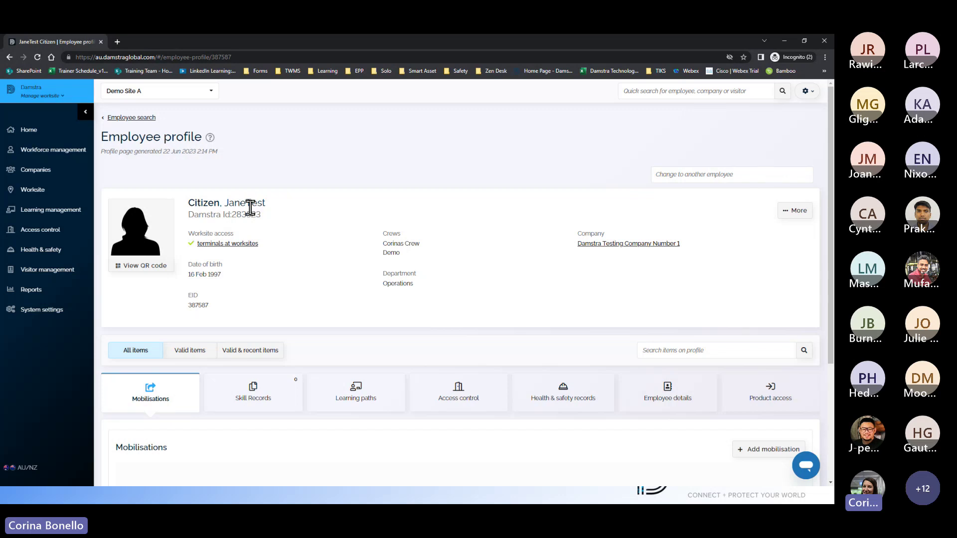
{"action": "key", "text": "alt+Tab"}
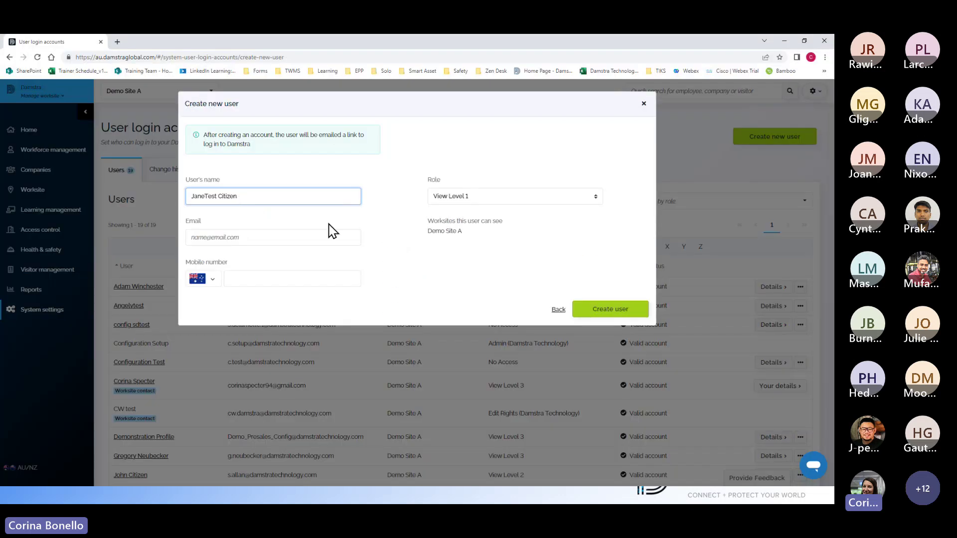
{"action": "key", "text": "alt+Tab"}
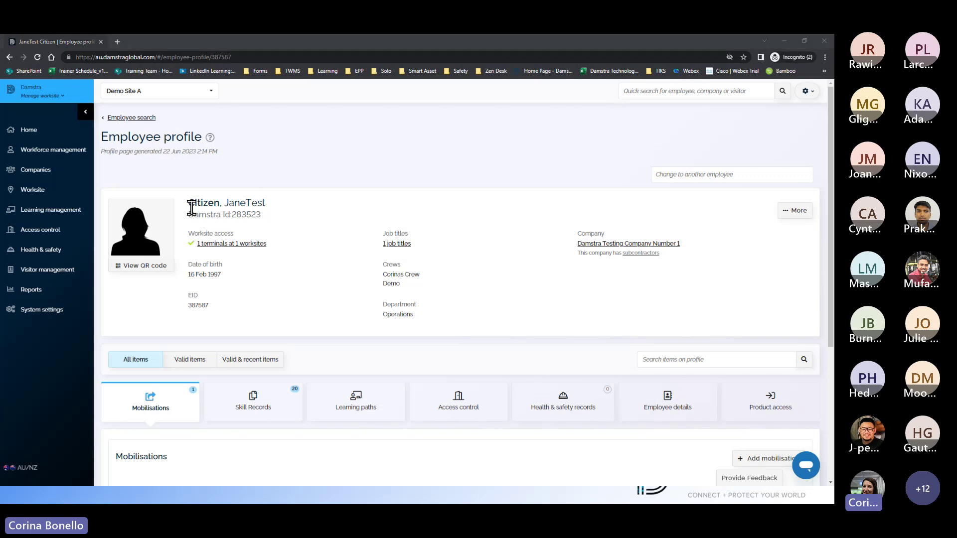
{"action": "key", "text": "alt+Tab"}
Enter the test employee's email, assign the View Level 3 role, and create the user
{"action": "left_click", "coordinate": [217, 237]}
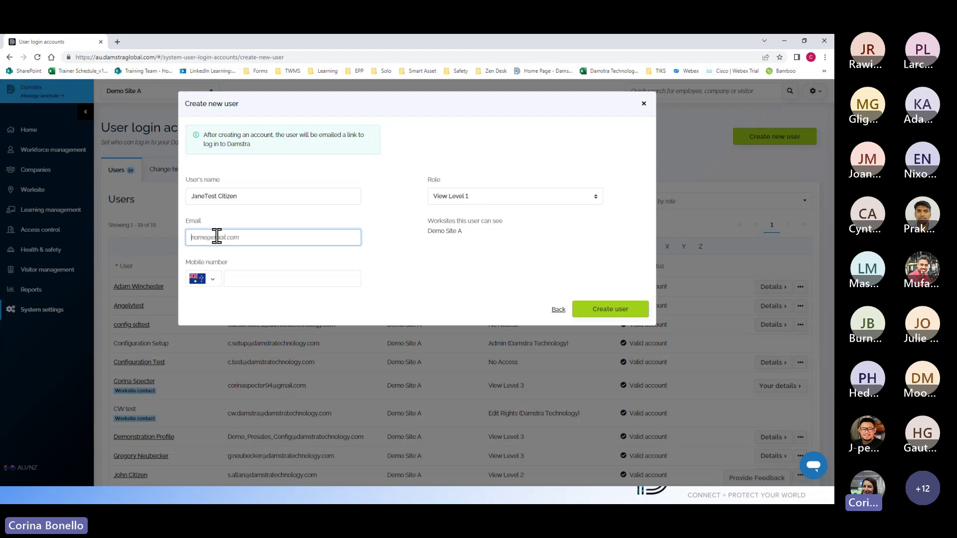
{"action": "type", "text": "jane@e"}
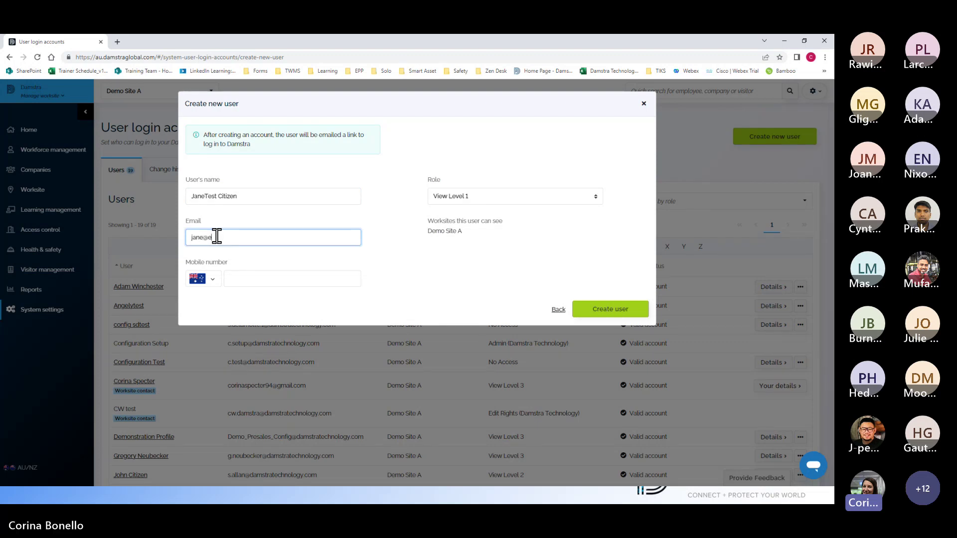
{"action": "type", "text": "m"}
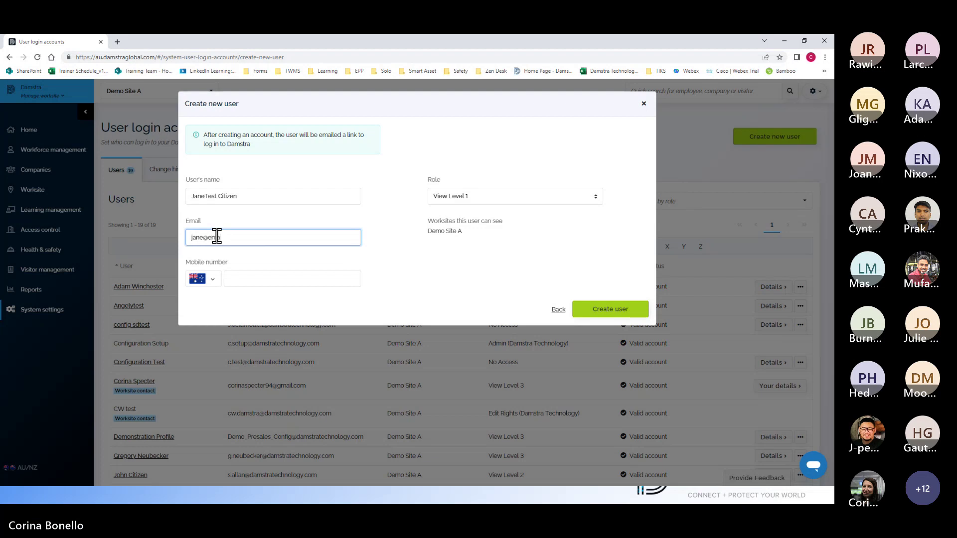
{"action": "type", "text": "ail"}
{"action": "key", "text": "BackSpace"}
{"action": "key", "text": "BackSpace"}
{"action": "key", "text": "BackSpace"}
{"action": "type", "text": "il.com"}
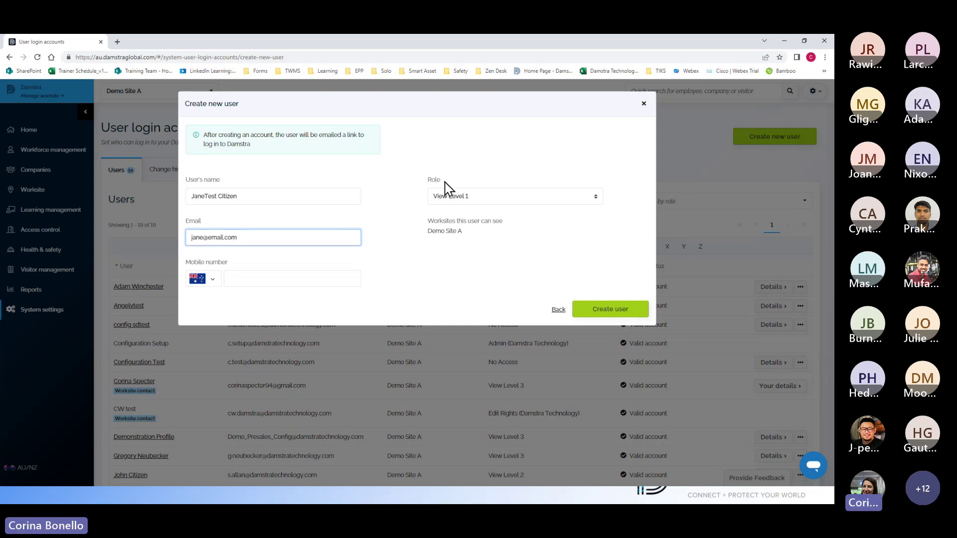
{"action": "left_click", "coordinate": [561, 200]}
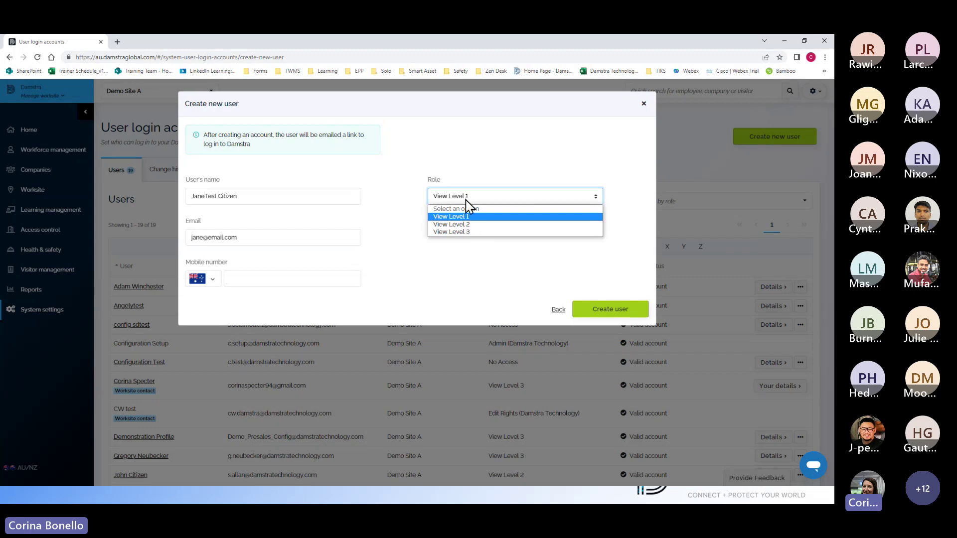
{"action": "left_click", "coordinate": [465, 231]}
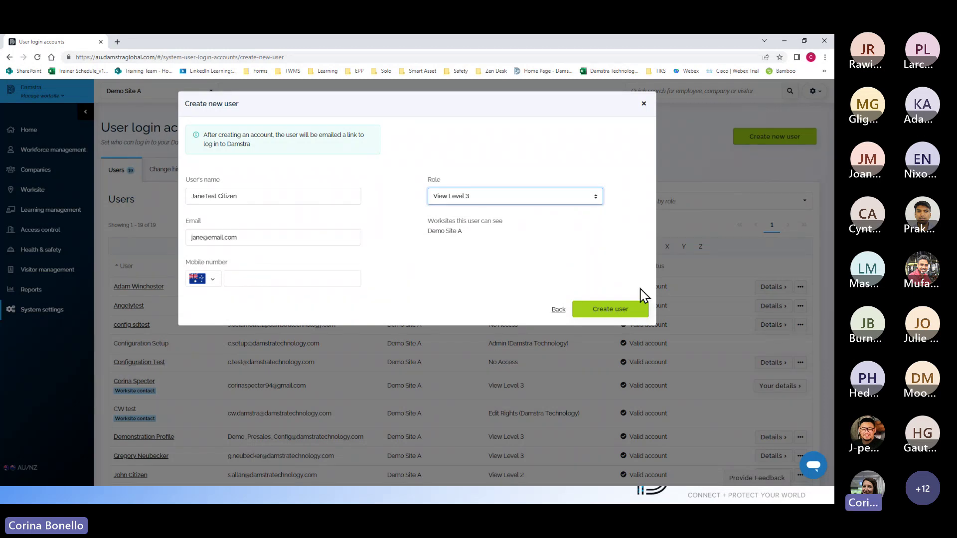
{"action": "left_click", "coordinate": [608, 308]}
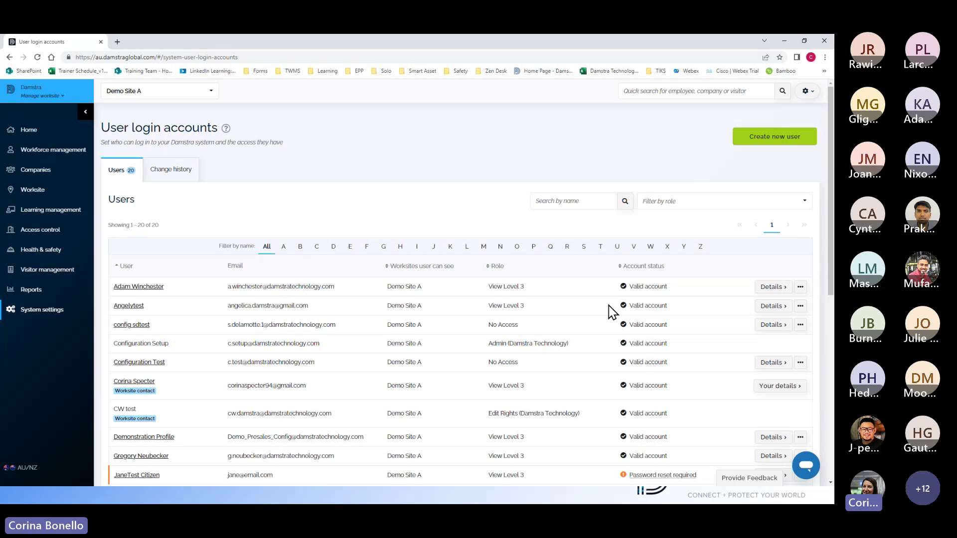
{"action": "scroll", "coordinate": [440, 333], "scroll_direction": "down", "scroll_amount": 4}
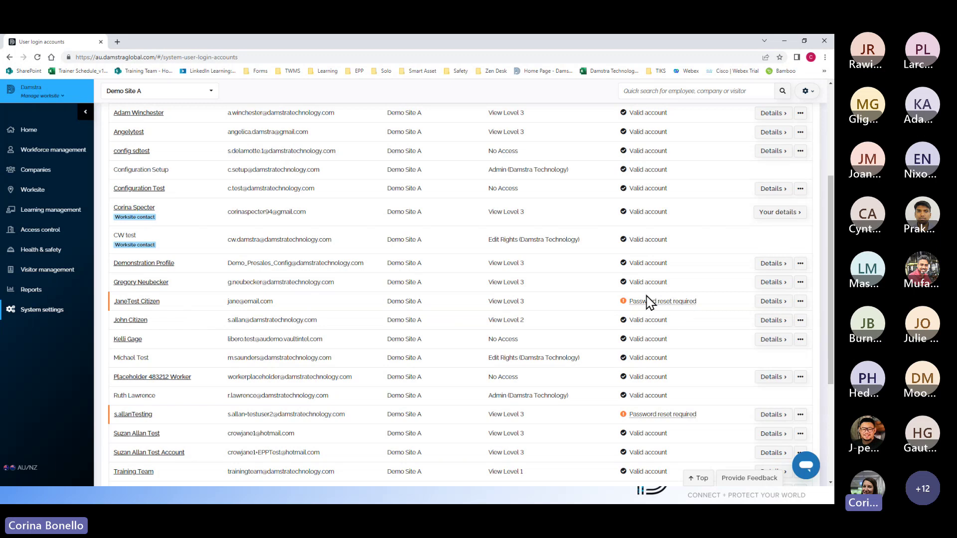
{"action": "mouse_move", "coordinate": [673, 308]}
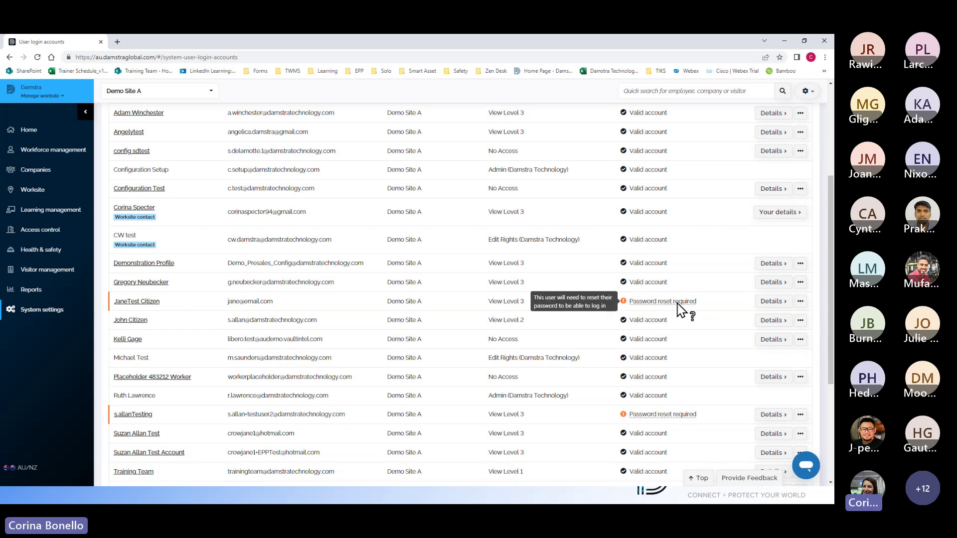
{"action": "scroll", "coordinate": [678, 305], "scroll_direction": "up", "scroll_amount": 2}
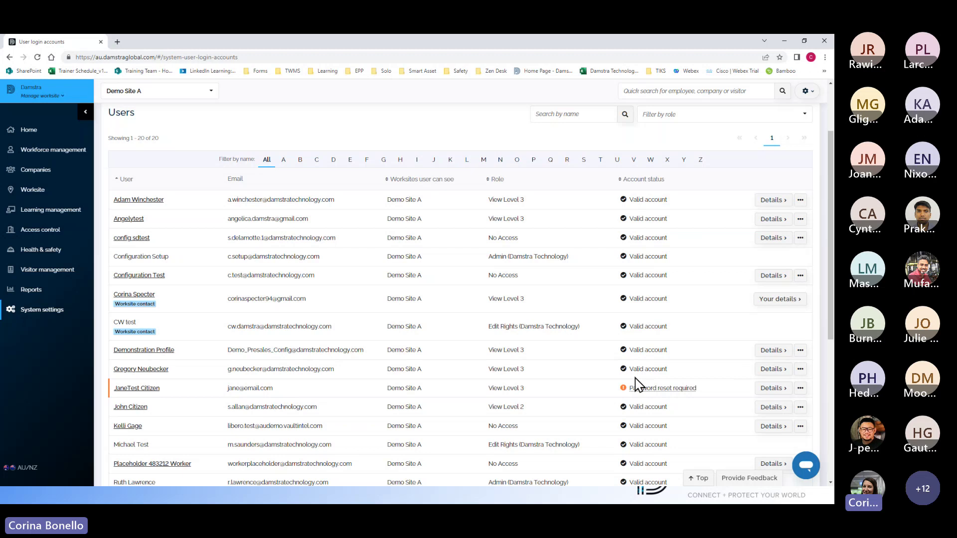
{"action": "scroll", "coordinate": [661, 382], "scroll_direction": "down", "scroll_amount": 1}
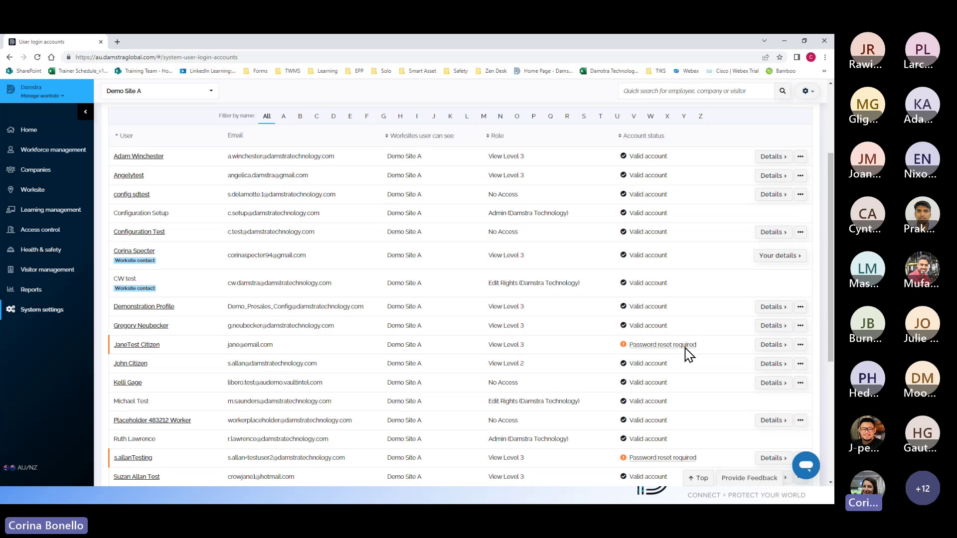
{"action": "mouse_move", "coordinate": [651, 352]}
{"action": "left_click", "coordinate": [141, 345]}
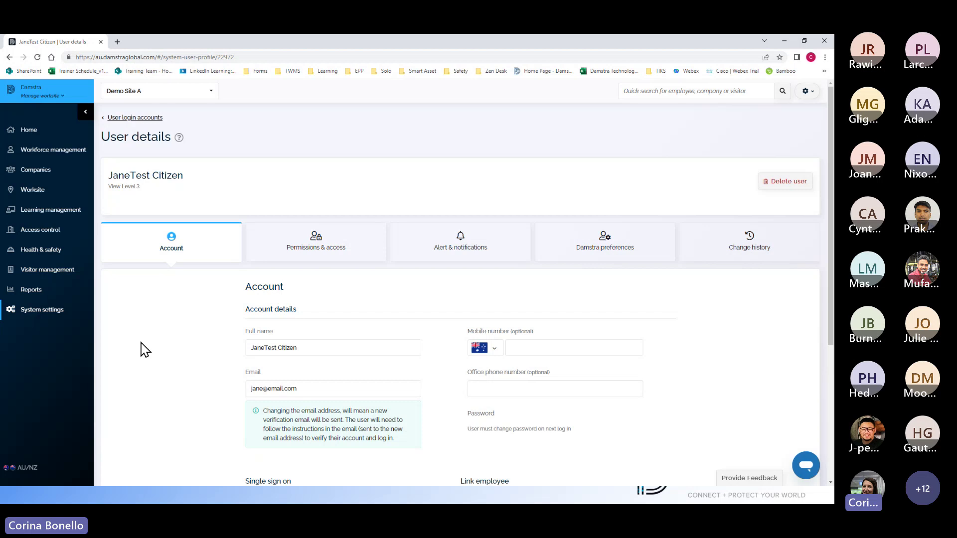
{"action": "scroll", "coordinate": [145, 350], "scroll_direction": "down", "scroll_amount": 1}
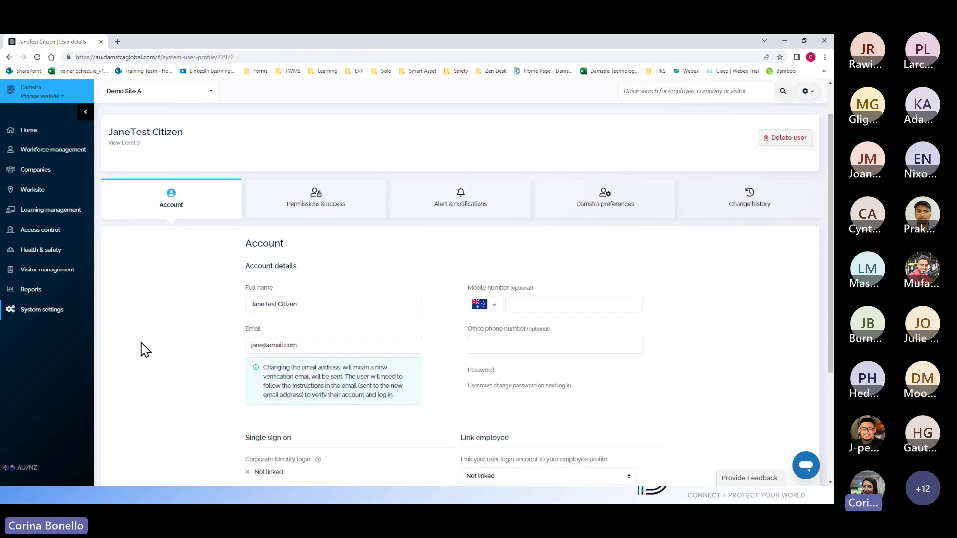
{"action": "scroll", "coordinate": [145, 350], "scroll_direction": "down", "scroll_amount": 1}
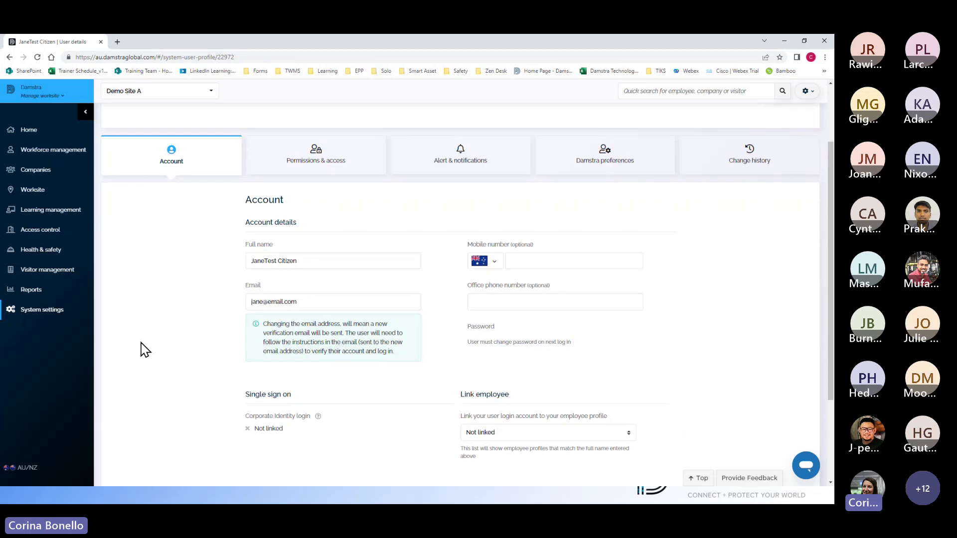
{"action": "scroll", "coordinate": [144, 349], "scroll_direction": "down", "scroll_amount": 1}
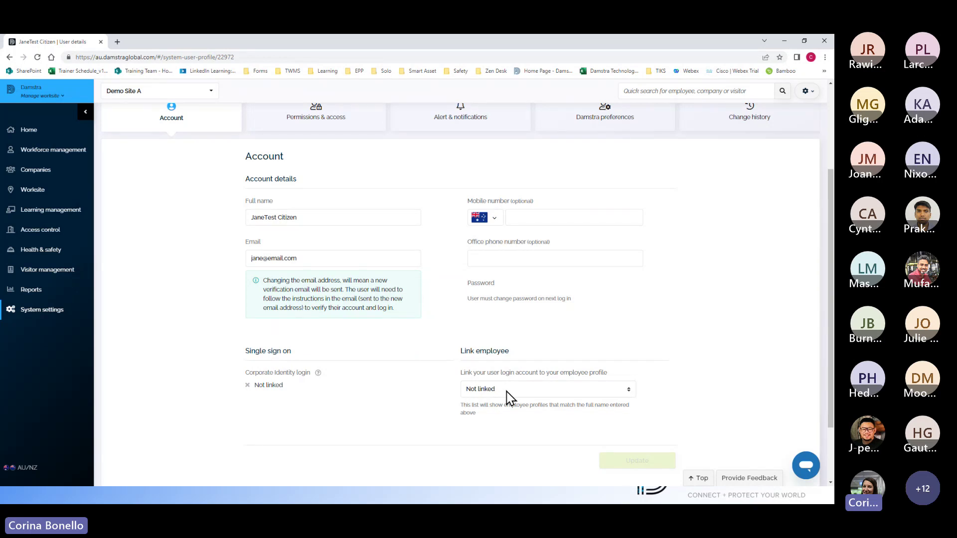
Link the login account to the test employee's profile and save the details
{"action": "left_click", "coordinate": [629, 392]}
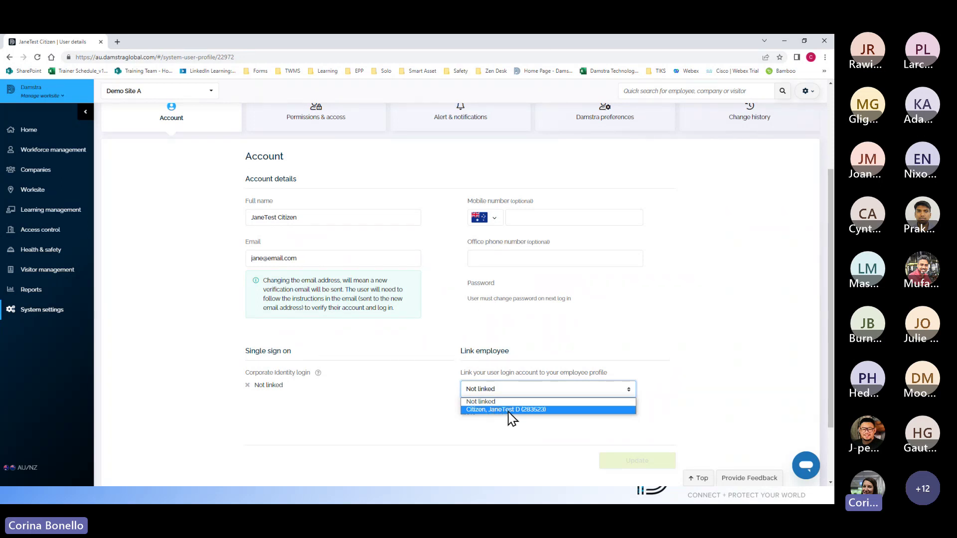
{"action": "left_click", "coordinate": [508, 411]}
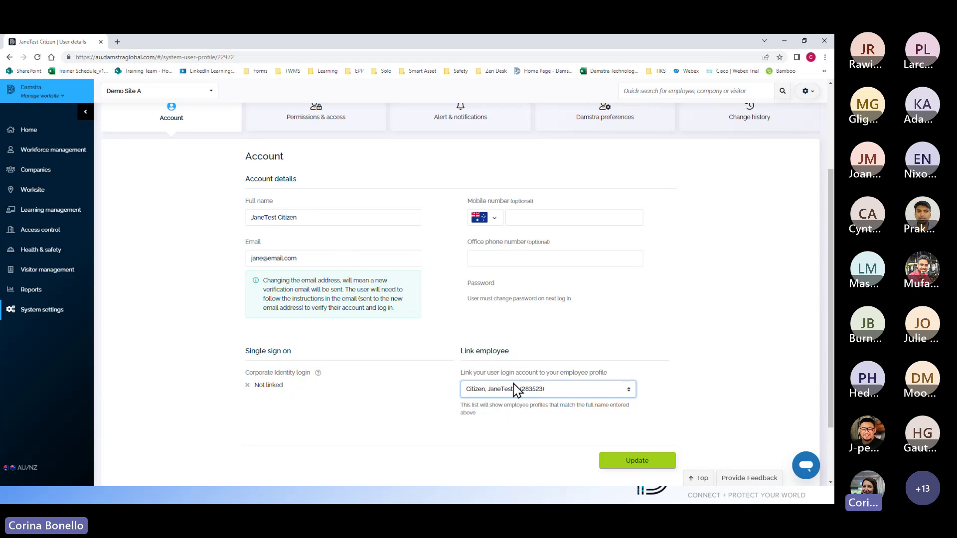
{"action": "left_click", "coordinate": [635, 461]}
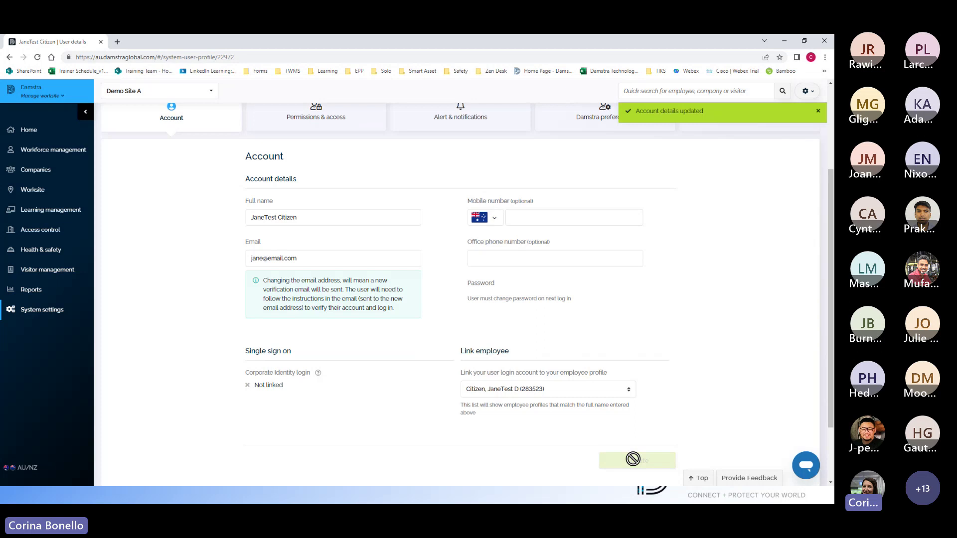
{"action": "scroll", "coordinate": [491, 267], "scroll_direction": "up", "scroll_amount": 2}
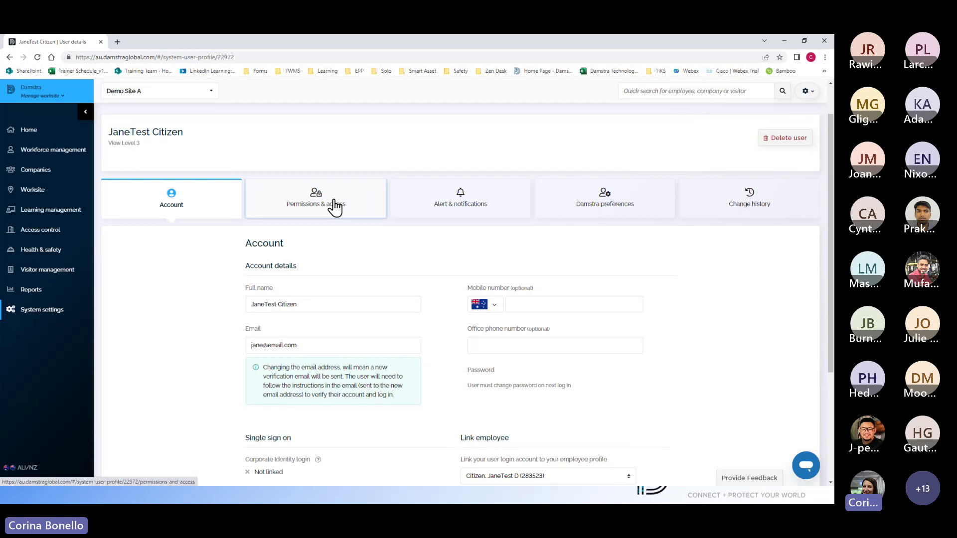
Show the Permissions & access settings: role View Level 3, worksite Demo Site A
{"action": "left_click", "coordinate": [335, 206]}
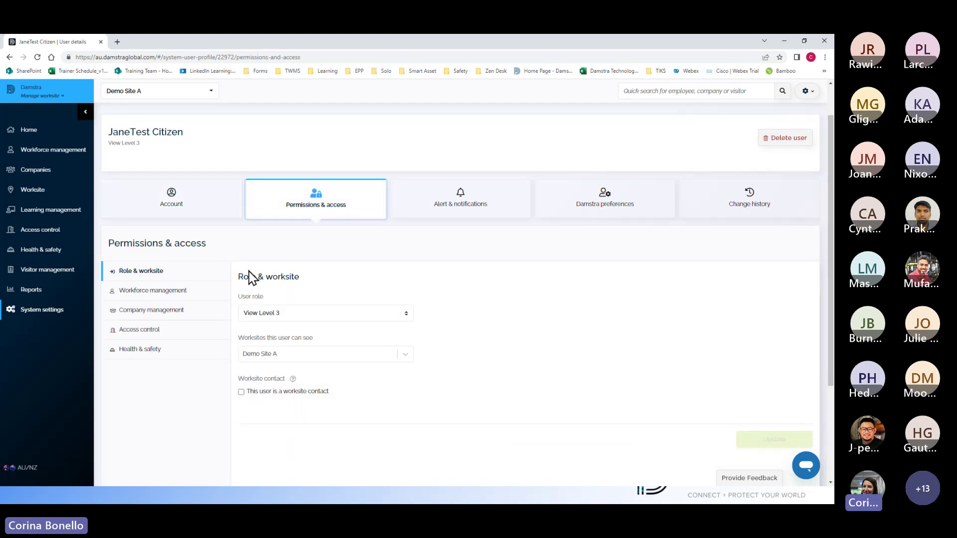
{"action": "scroll", "coordinate": [244, 279], "scroll_direction": "down", "scroll_amount": 1}
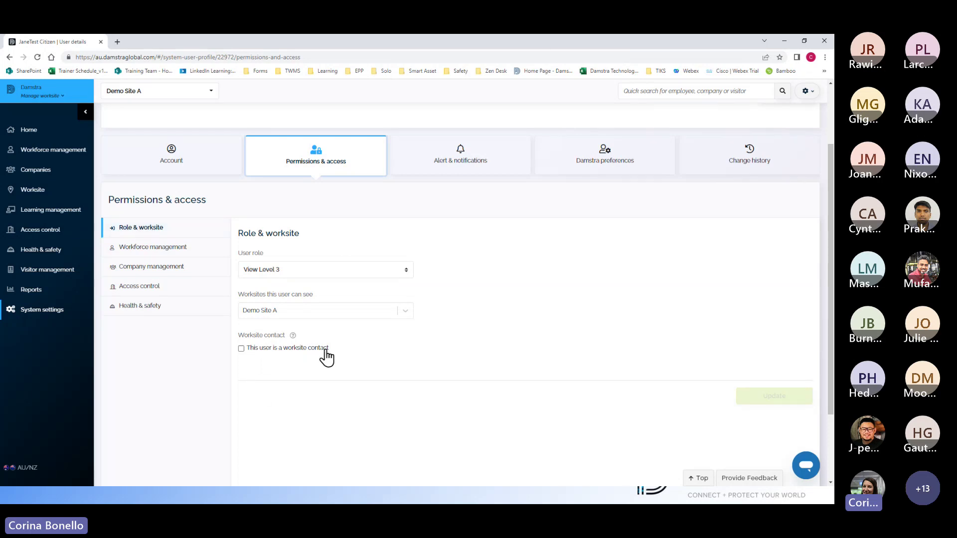
Tick 'This user is a worksite contact' and save the change
{"action": "left_click", "coordinate": [241, 348]}
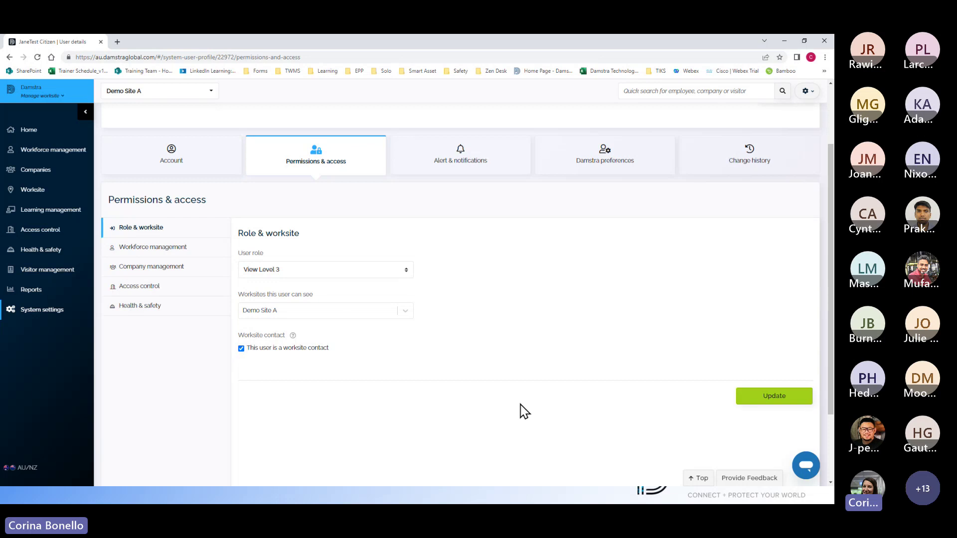
{"action": "left_click", "coordinate": [781, 397]}
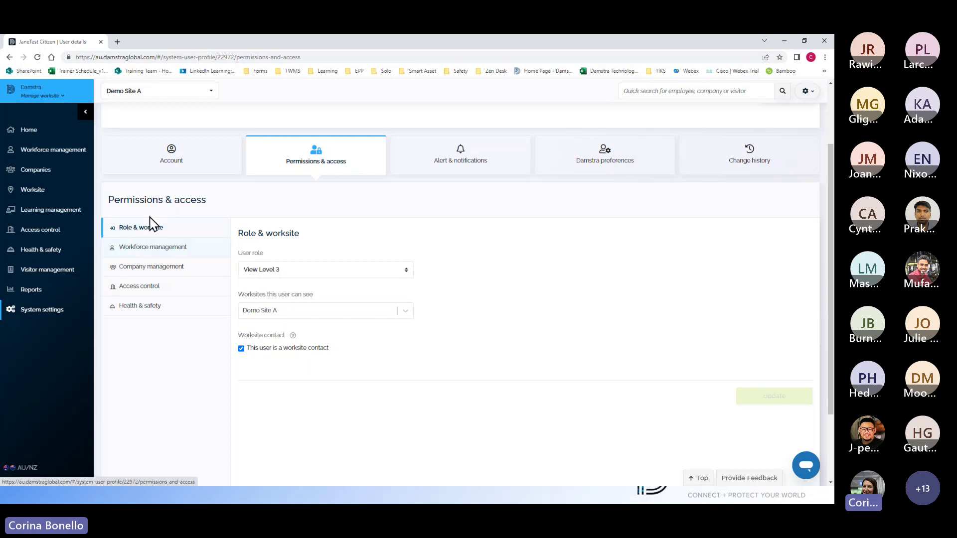
Review the user's Workforce management permissions, all currently unticked
{"action": "left_click", "coordinate": [156, 252]}
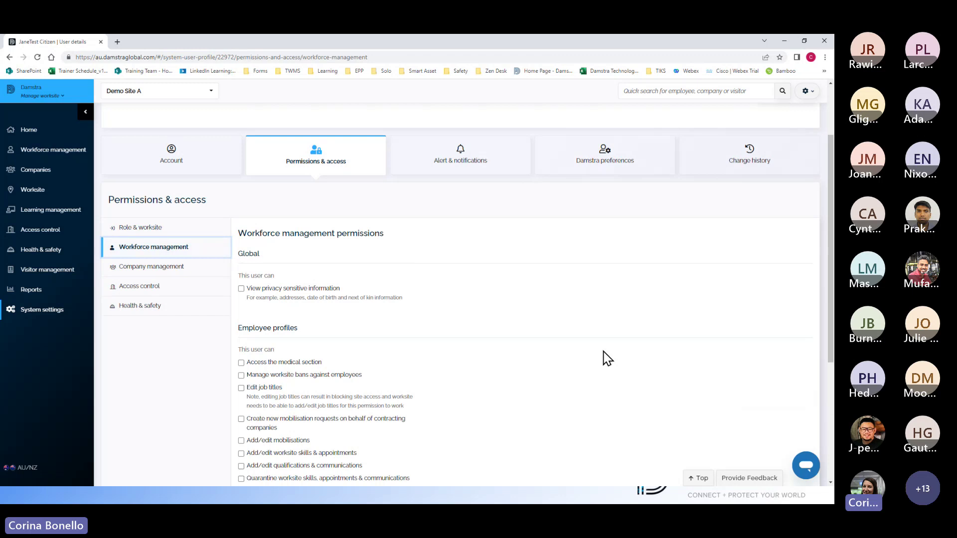
{"action": "scroll", "coordinate": [607, 358], "scroll_direction": "down", "scroll_amount": 2}
{"action": "scroll", "coordinate": [607, 358], "scroll_direction": "down", "scroll_amount": 1}
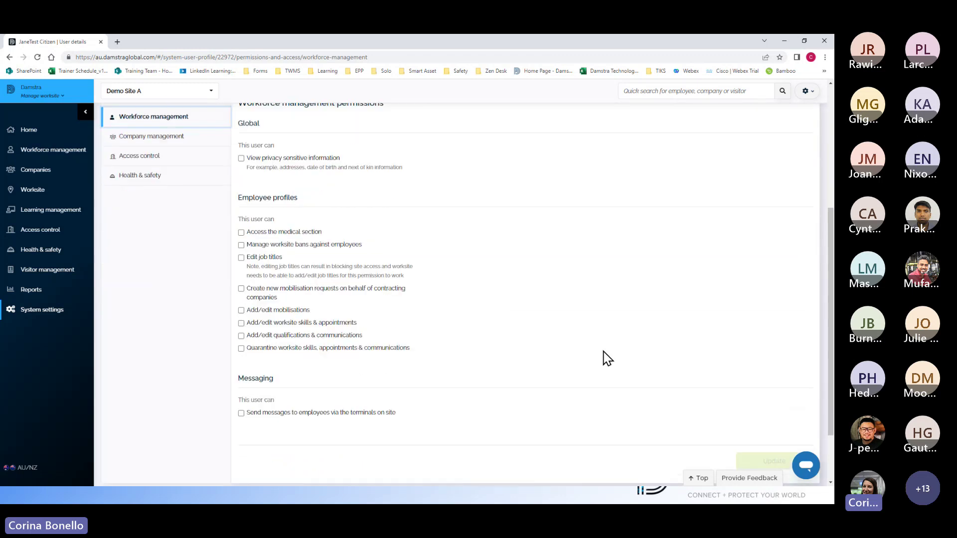
{"action": "scroll", "coordinate": [607, 358], "scroll_direction": "up", "scroll_amount": 1}
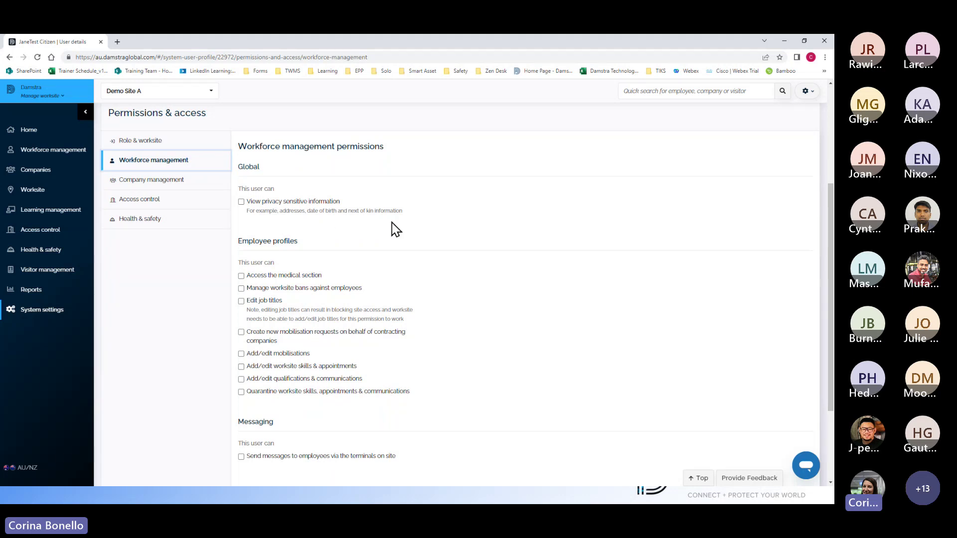
Leave the page without saving, search Employee search for the test employee and open their profile
{"action": "left_click", "coordinate": [40, 155]}
{"action": "left_click", "coordinate": [136, 136]}
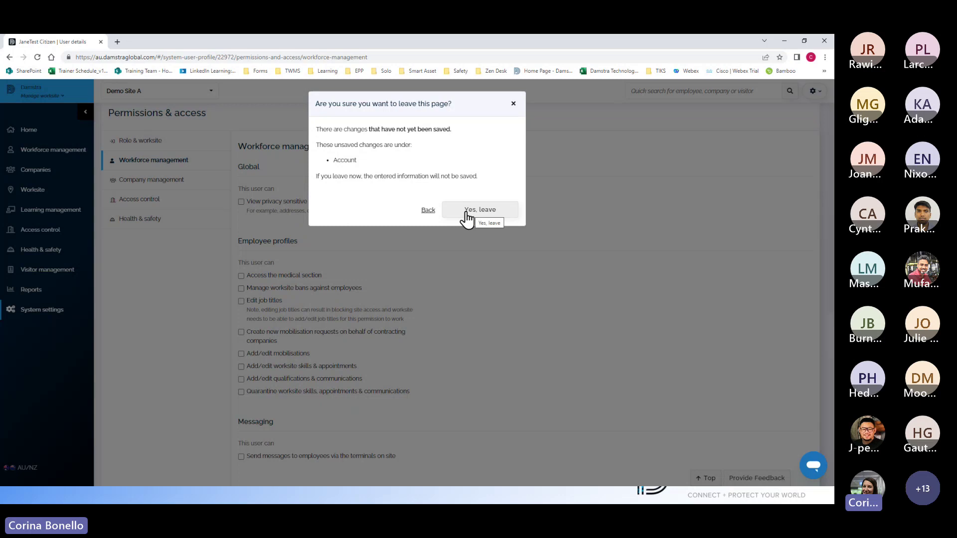
{"action": "left_click", "coordinate": [467, 211]}
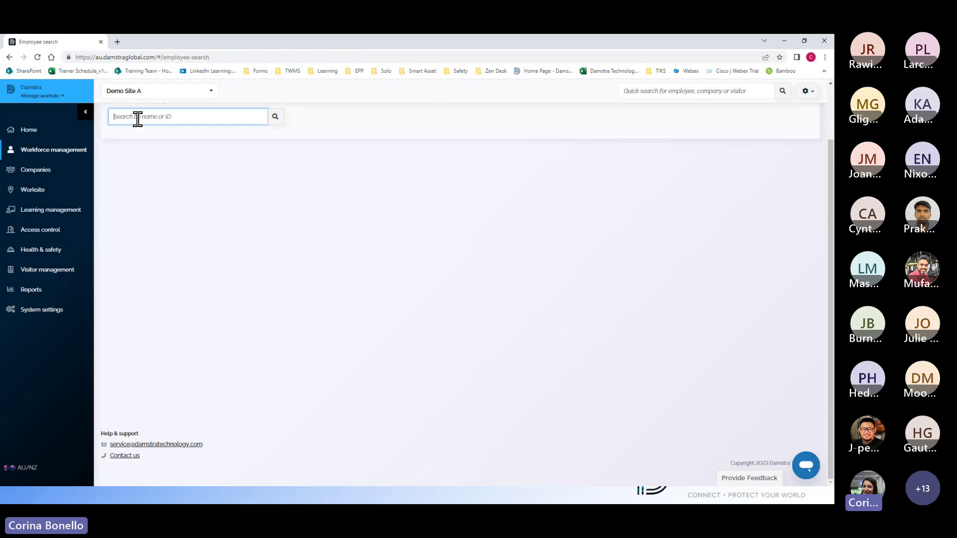
{"action": "type", "text": "jane"}
{"action": "key", "text": "Return"}
{"action": "left_click", "coordinate": [155, 210]}
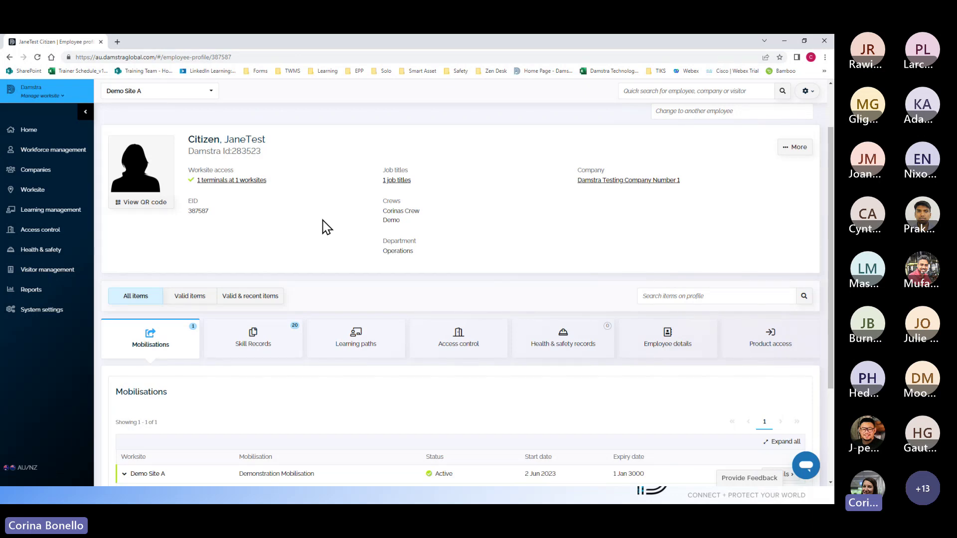
Show the profile's Employee details, including gender, department Operations and next of kin
{"action": "scroll", "coordinate": [324, 227], "scroll_direction": "down", "scroll_amount": 2}
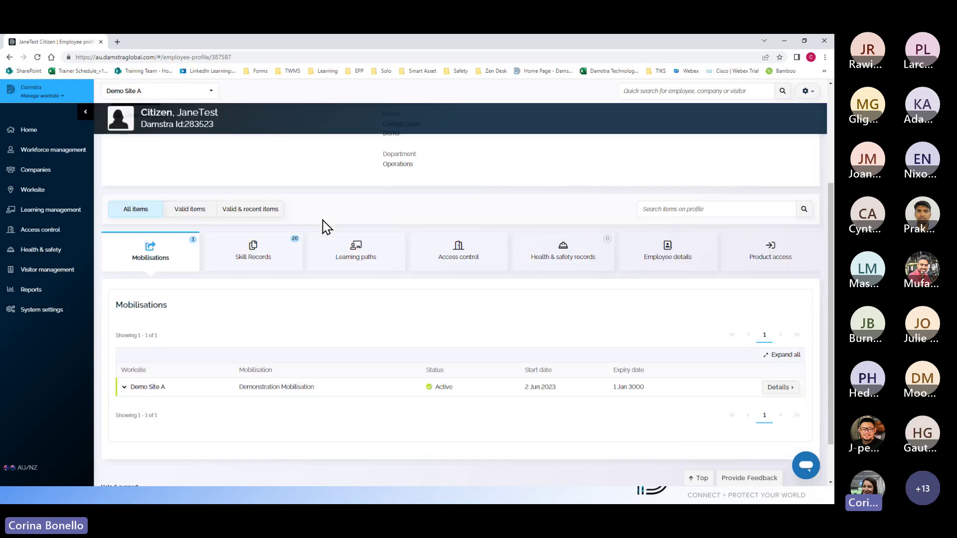
{"action": "scroll", "coordinate": [323, 225], "scroll_direction": "up", "scroll_amount": 2}
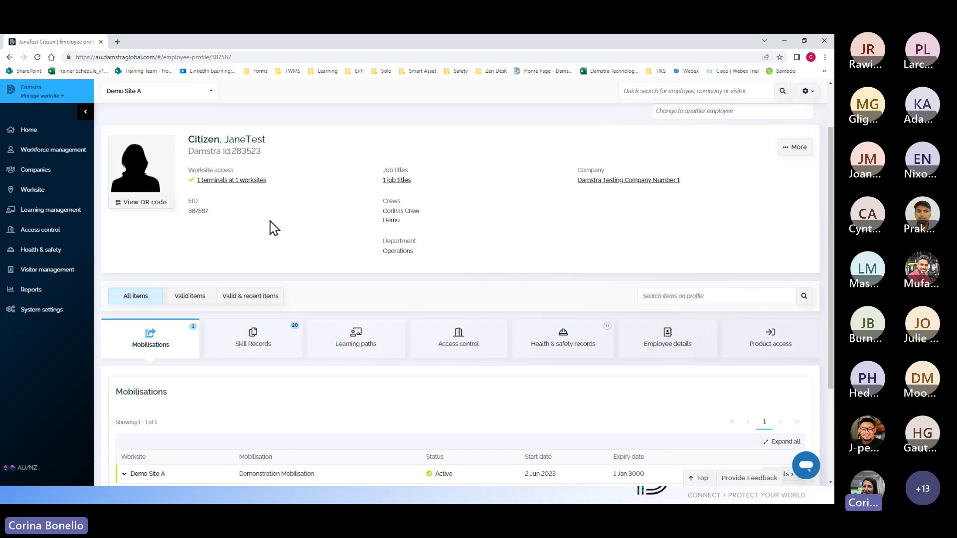
{"action": "scroll", "coordinate": [284, 229], "scroll_direction": "down", "scroll_amount": 1}
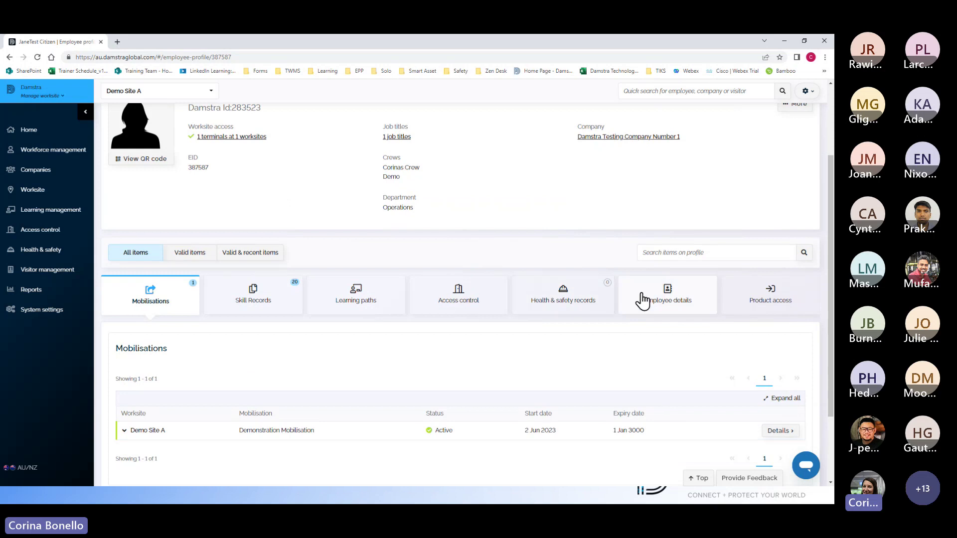
{"action": "left_click", "coordinate": [659, 299]}
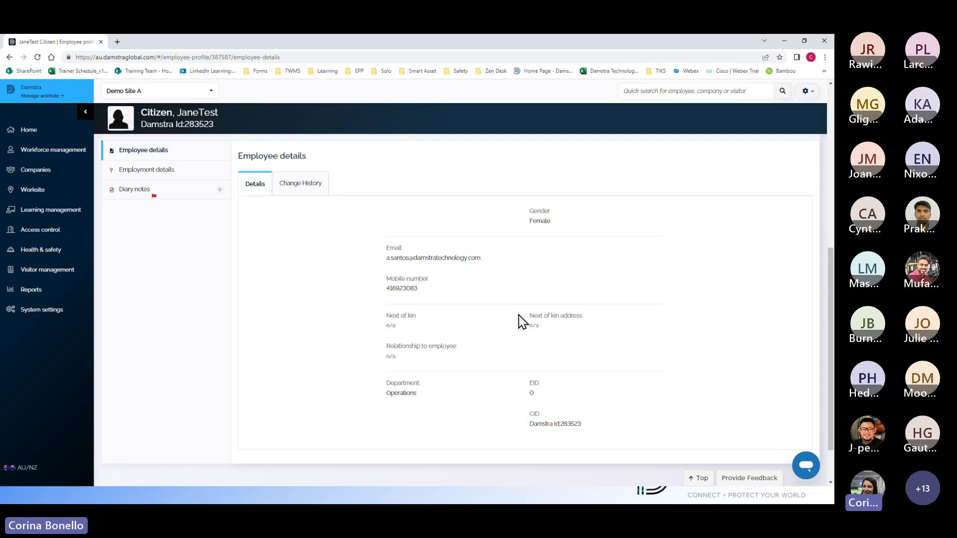
{"action": "scroll", "coordinate": [247, 206], "scroll_direction": "up", "scroll_amount": 1}
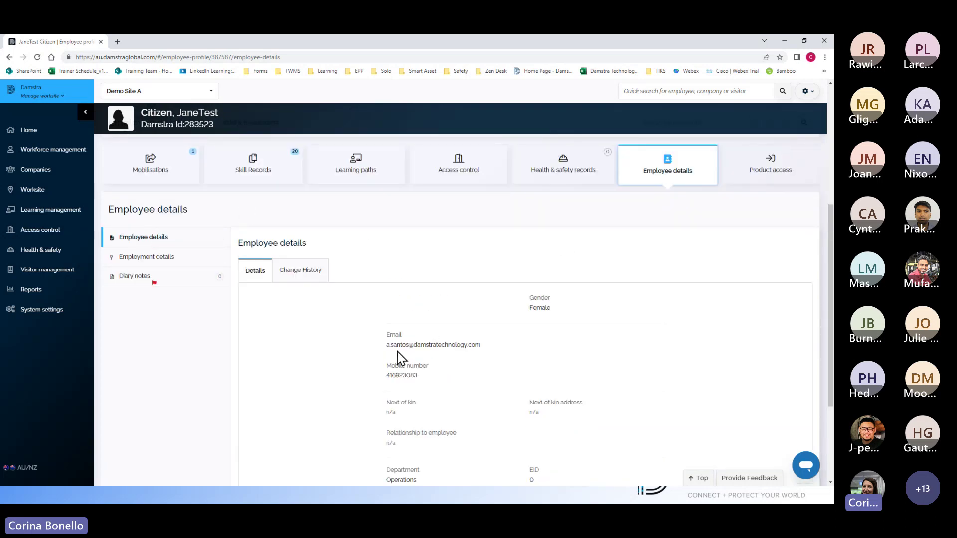
{"action": "scroll", "coordinate": [518, 388], "scroll_direction": "down", "scroll_amount": 1}
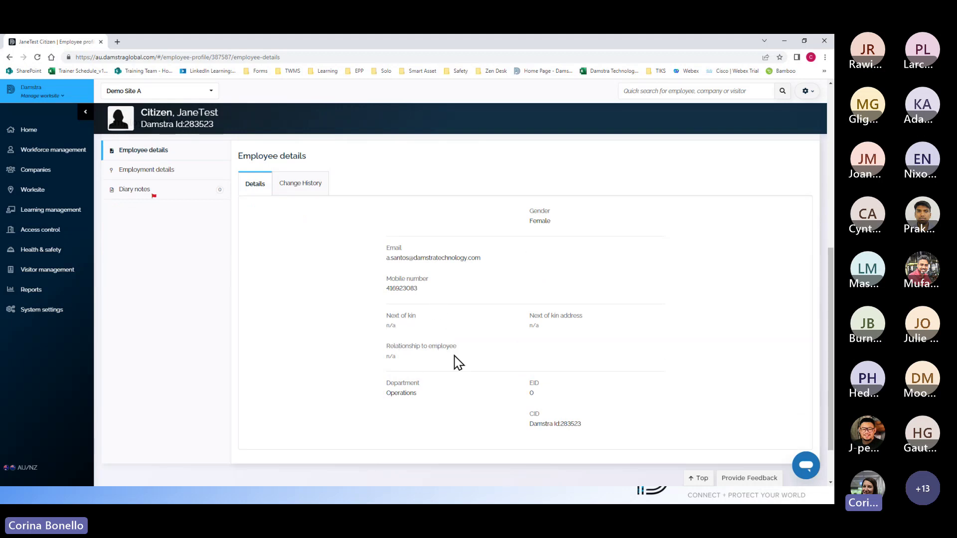
{"action": "scroll", "coordinate": [430, 314], "scroll_direction": "up", "scroll_amount": 3}
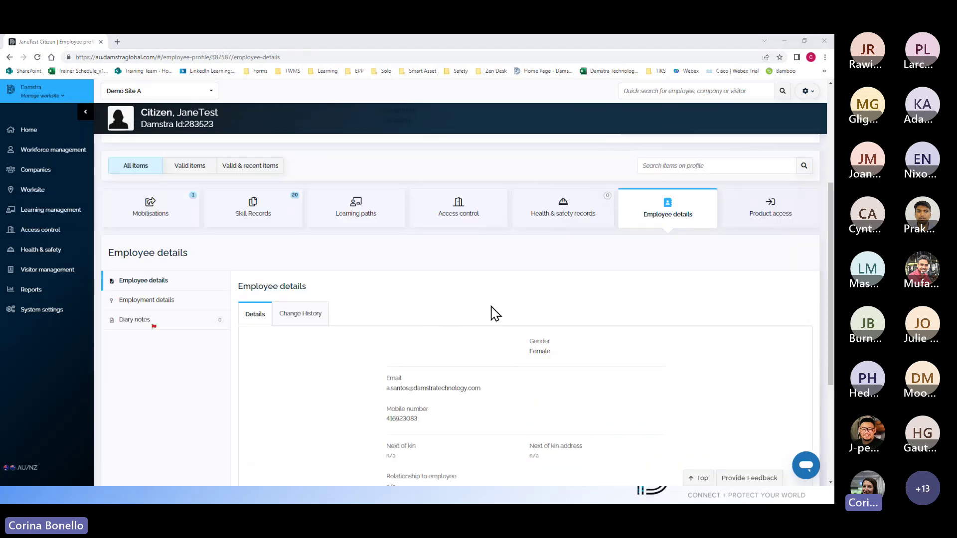
In the incognito window, review Employee details: date of birth, address, phone and next of kin (Brother)
{"action": "key", "text": "alt+Tab"}
{"action": "scroll", "coordinate": [455, 259], "scroll_direction": "down", "scroll_amount": 3}
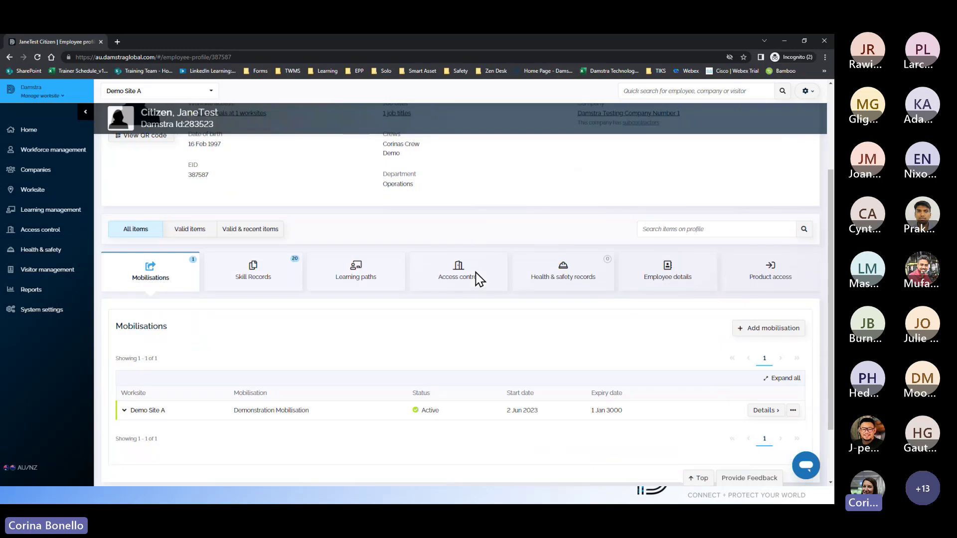
{"action": "scroll", "coordinate": [433, 305], "scroll_direction": "up", "scroll_amount": 2}
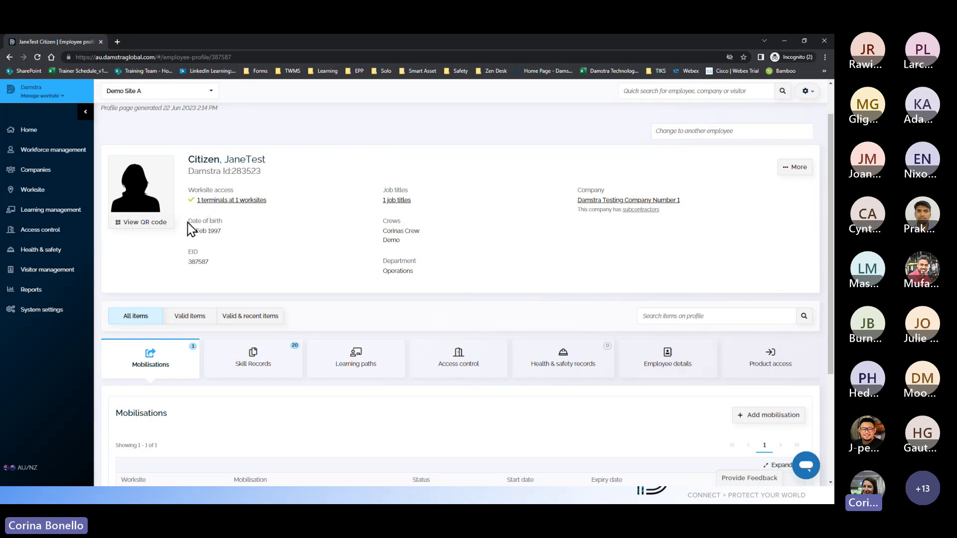
{"action": "left_click_drag", "start_coordinate": [188, 229], "coordinate": [221, 231]}
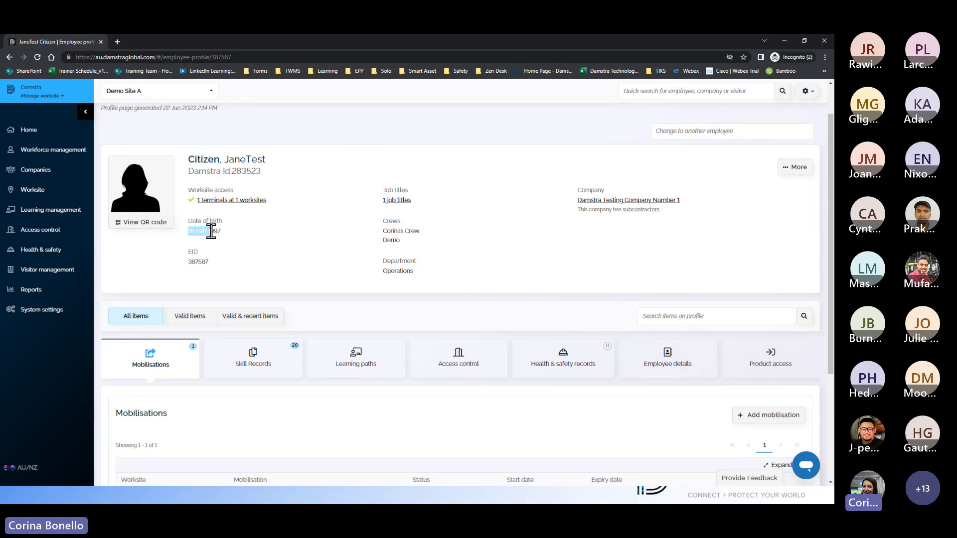
{"action": "left_click", "coordinate": [285, 257]}
{"action": "scroll", "coordinate": [293, 258], "scroll_direction": "down", "scroll_amount": 1}
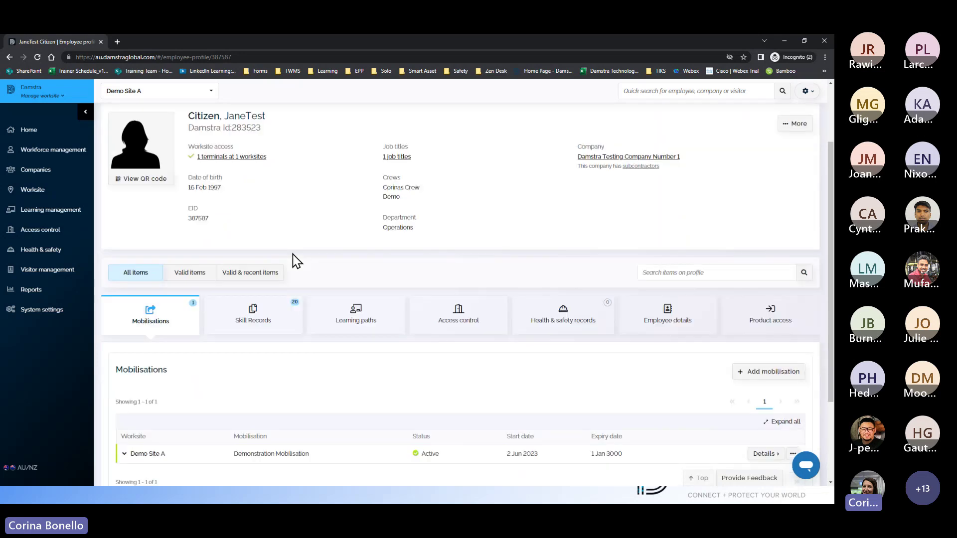
{"action": "left_click", "coordinate": [660, 323]}
{"action": "scroll", "coordinate": [552, 357], "scroll_direction": "down", "scroll_amount": 5}
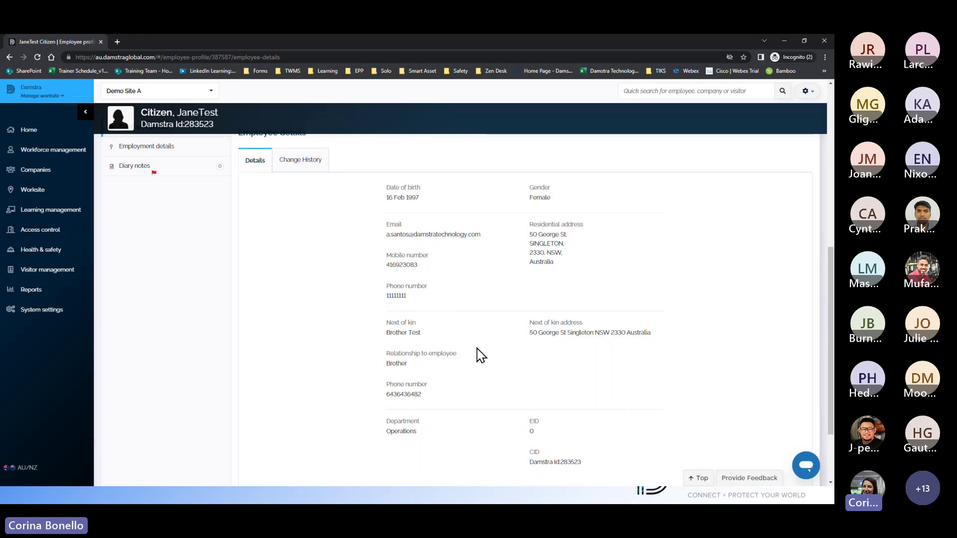
Open the employee's user login account from System settings > User login accounts
{"action": "key", "text": "alt+Tab"}
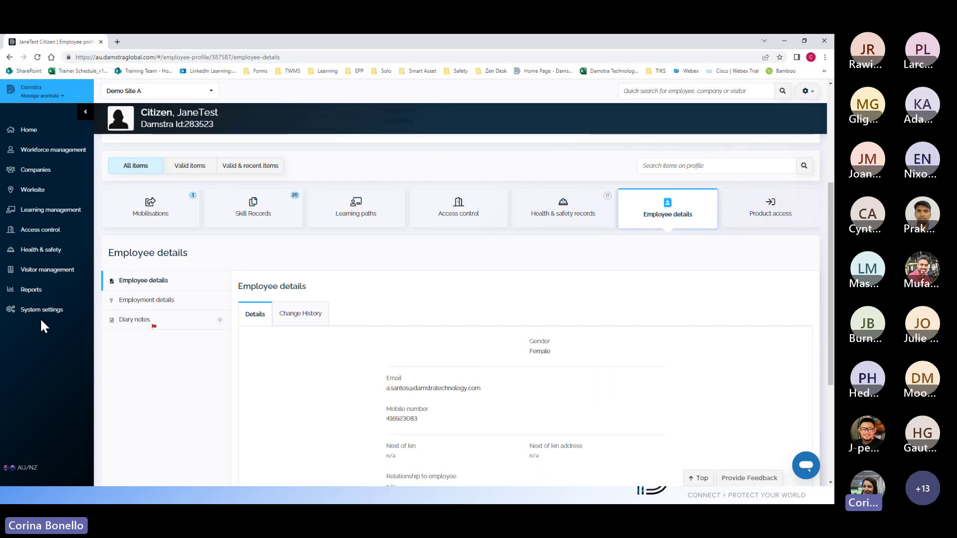
{"action": "left_click", "coordinate": [67, 310]}
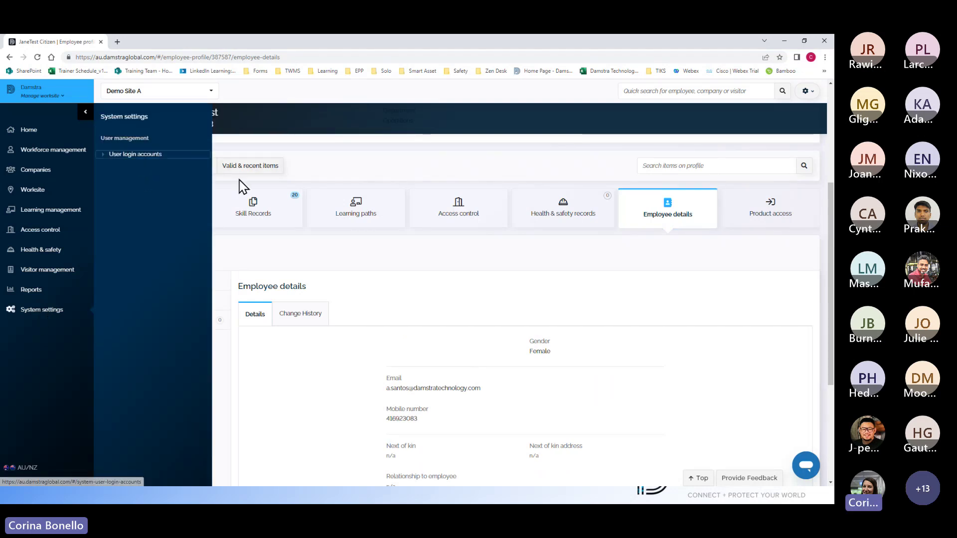
{"action": "left_click", "coordinate": [150, 155]}
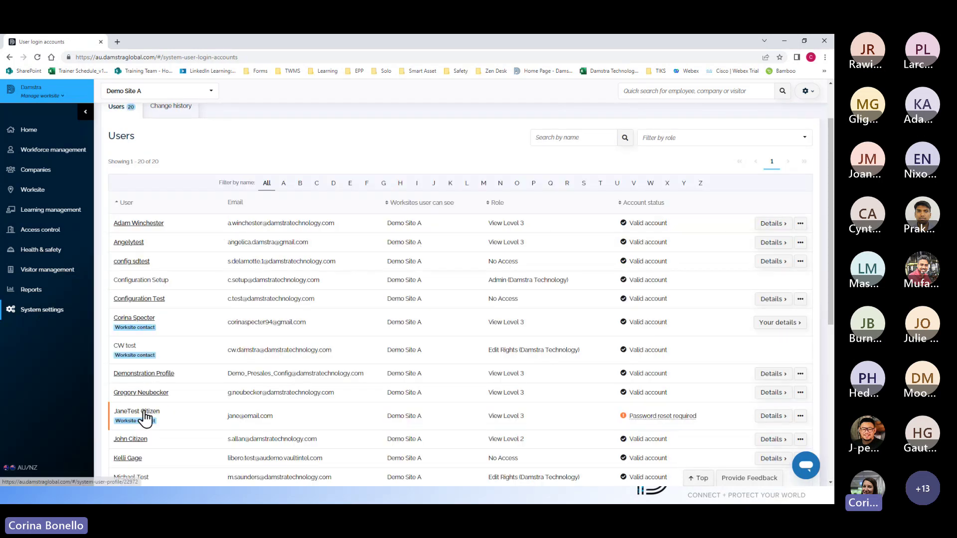
{"action": "left_click", "coordinate": [148, 418]}
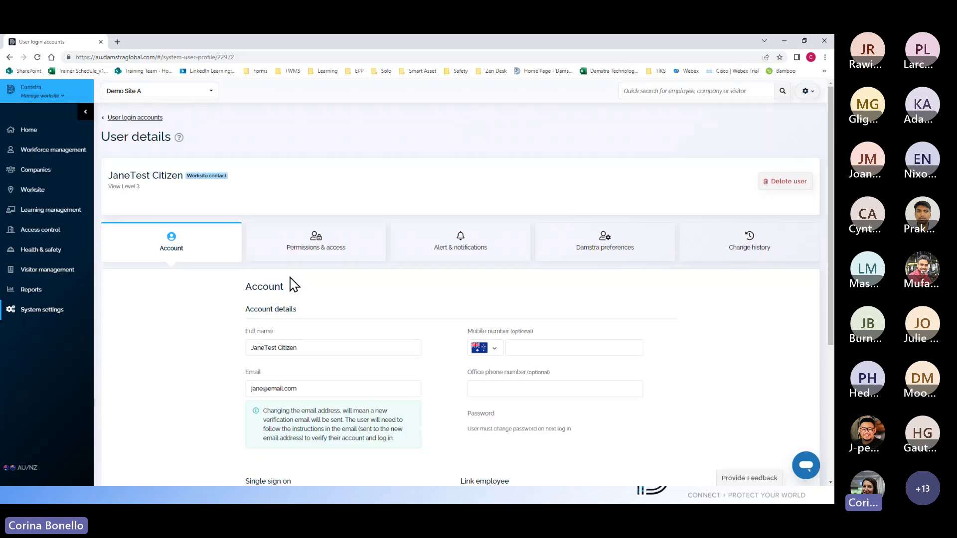
Tick View privacy sensitive information under Workforce management permissions and submit the update
{"action": "left_click", "coordinate": [313, 243]}
{"action": "scroll", "coordinate": [209, 299], "scroll_direction": "down", "scroll_amount": 2}
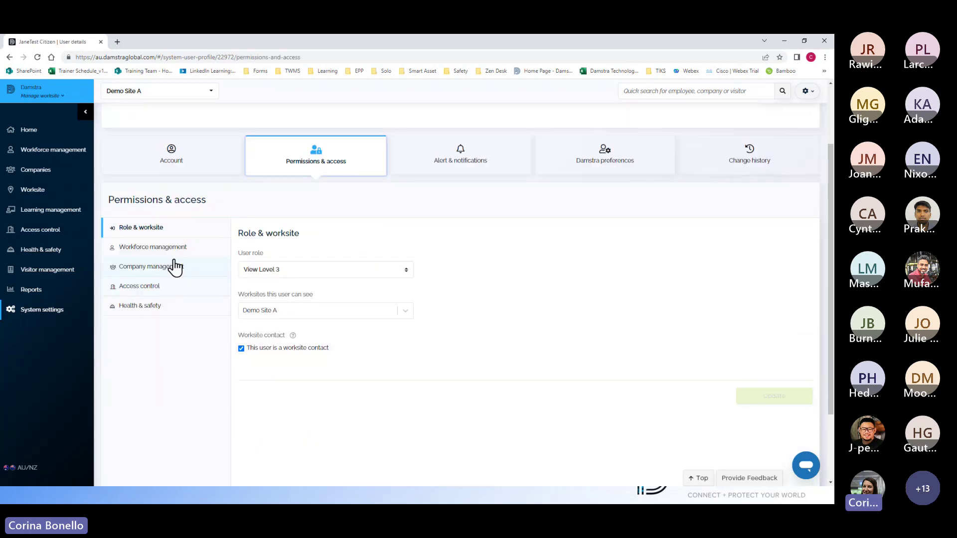
{"action": "left_click", "coordinate": [174, 247]}
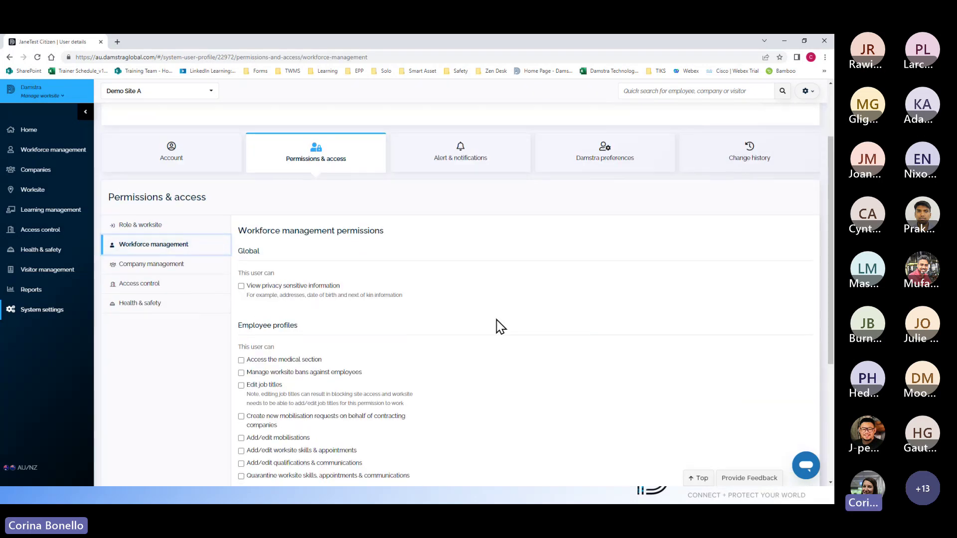
{"action": "scroll", "coordinate": [443, 304], "scroll_direction": "down", "scroll_amount": 1}
{"action": "scroll", "coordinate": [254, 259], "scroll_direction": "down", "scroll_amount": 2}
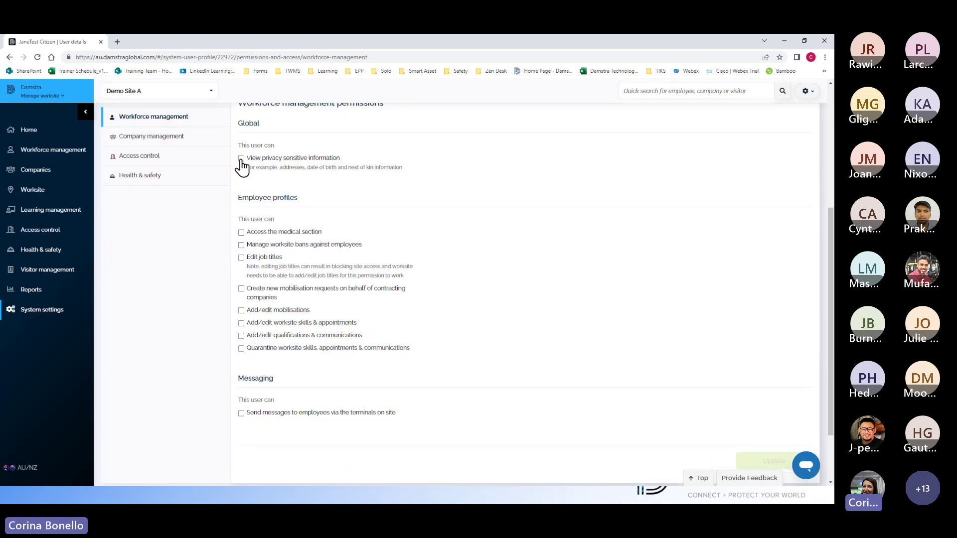
{"action": "left_click", "coordinate": [241, 158]}
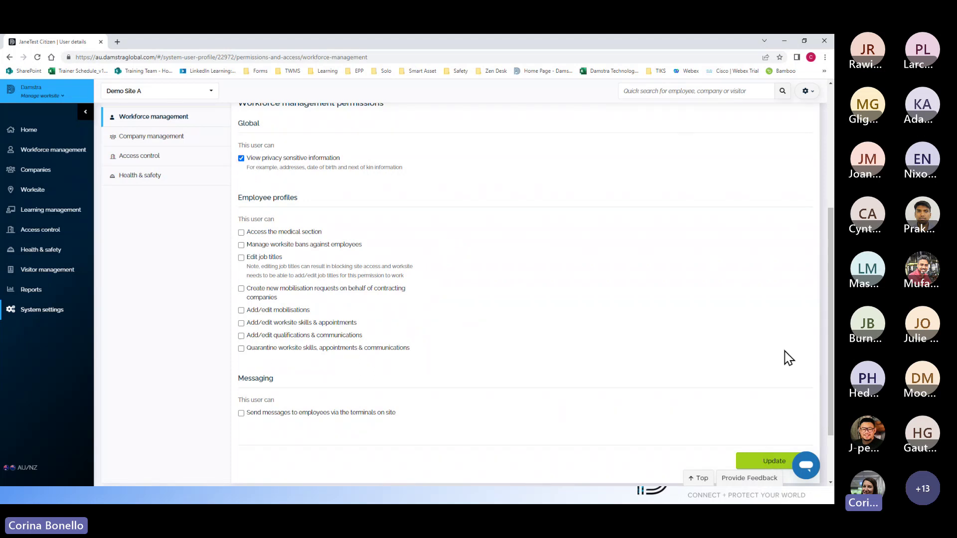
{"action": "scroll", "coordinate": [782, 379], "scroll_direction": "down", "scroll_amount": 1}
{"action": "left_click", "coordinate": [774, 418]}
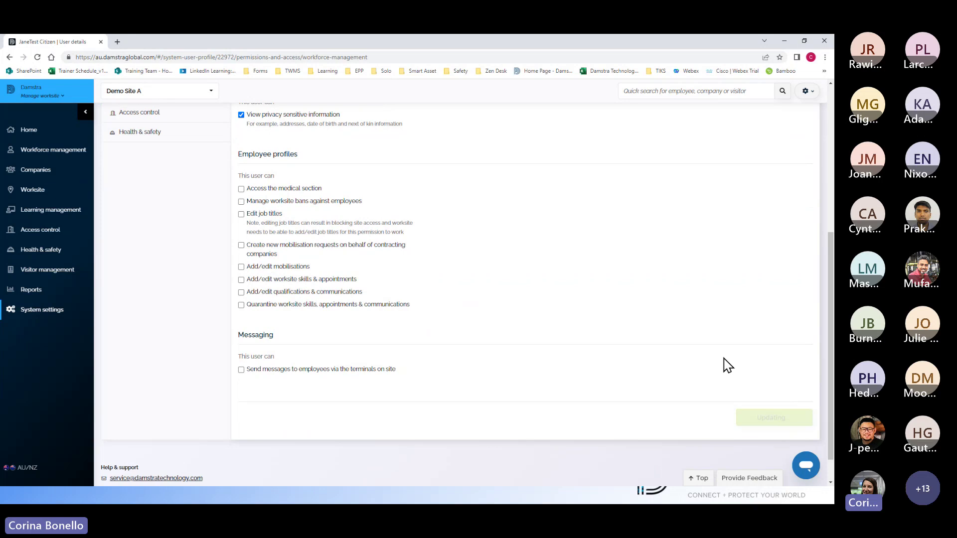
Scroll the Workforce management permissions to confirm View privacy sensitive information is unticked
{"action": "scroll", "coordinate": [431, 260], "scroll_direction": "up", "scroll_amount": 3}
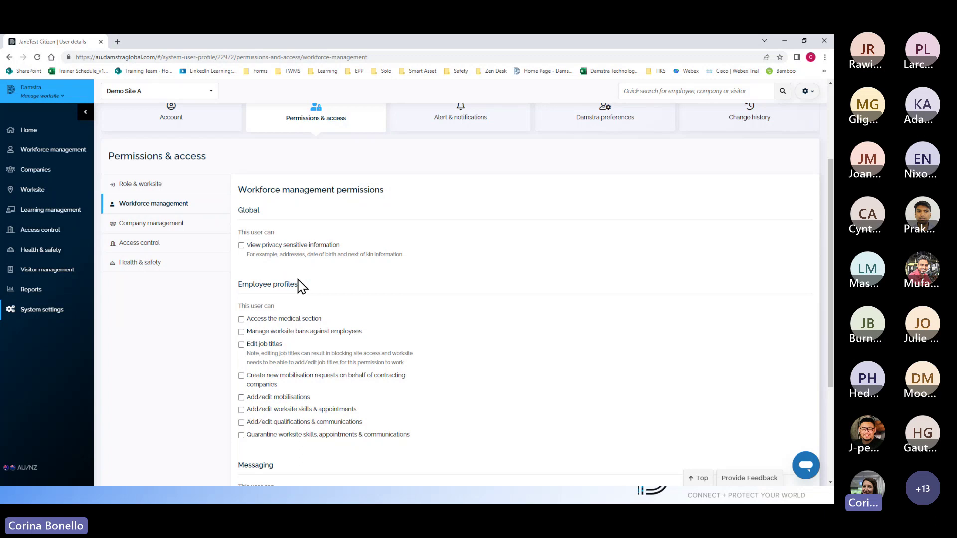
{"action": "scroll", "coordinate": [298, 287], "scroll_direction": "down", "scroll_amount": 1}
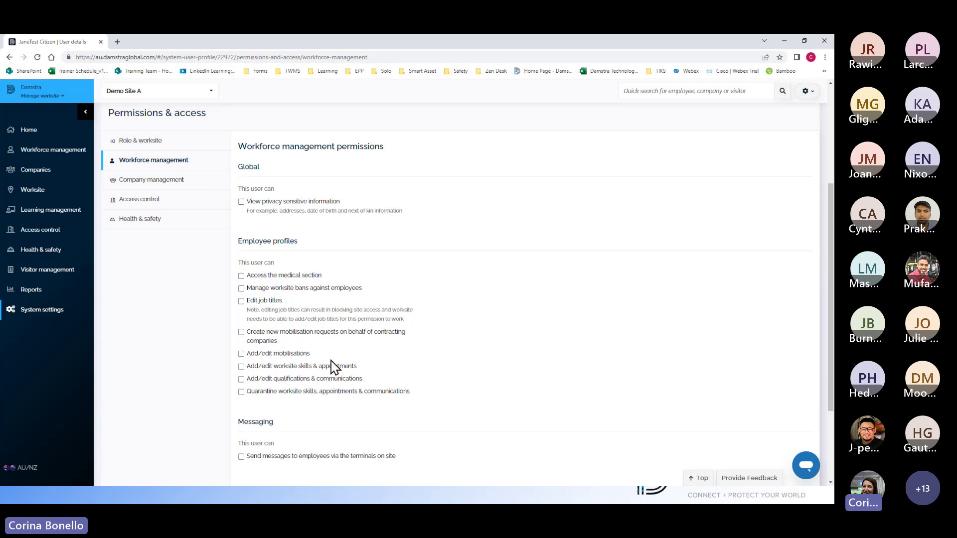
{"action": "scroll", "coordinate": [333, 351], "scroll_direction": "down", "scroll_amount": 1}
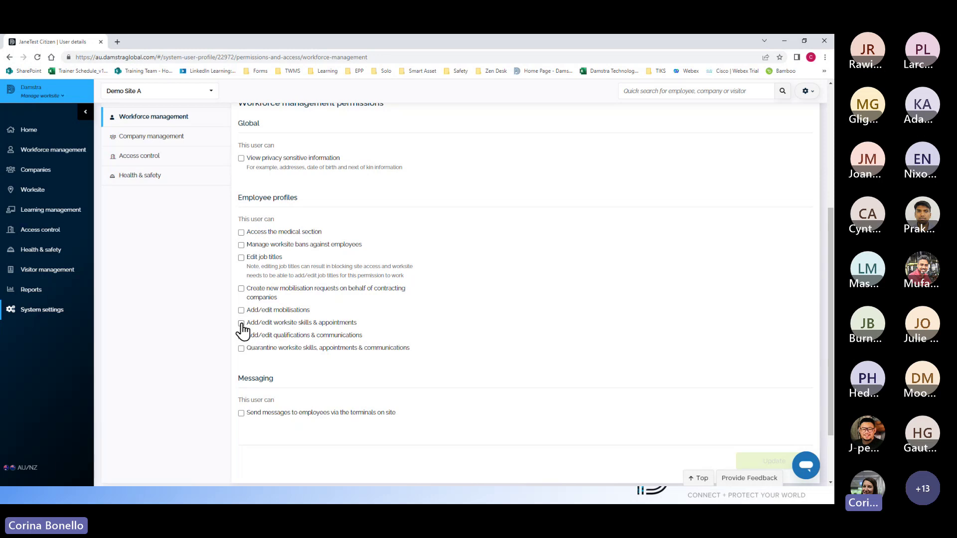
Allow Add/edit worksite skills & appointments and Add/edit qualifications & communications, and save
{"action": "left_click", "coordinate": [241, 323]}
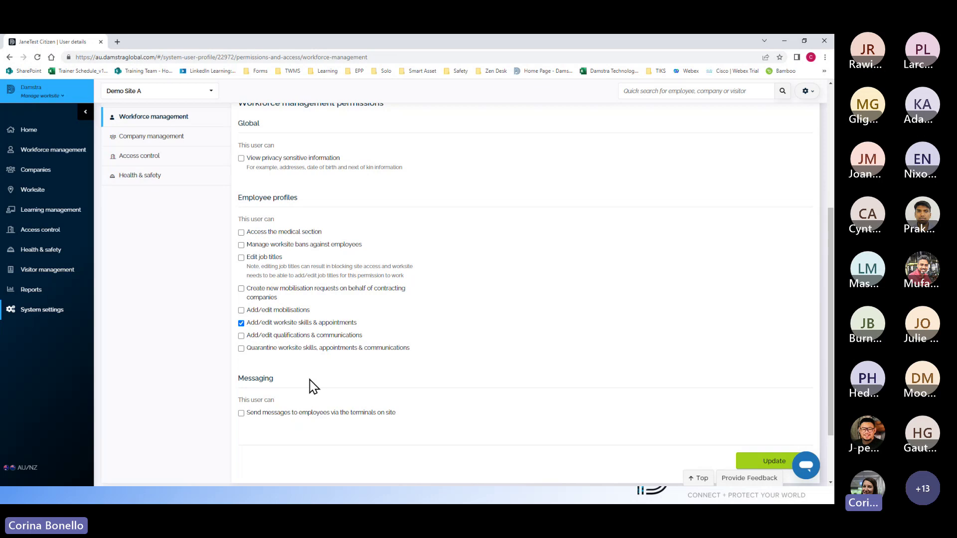
{"action": "left_click", "coordinate": [241, 336]}
{"action": "scroll", "coordinate": [516, 329], "scroll_direction": "down", "scroll_amount": 1}
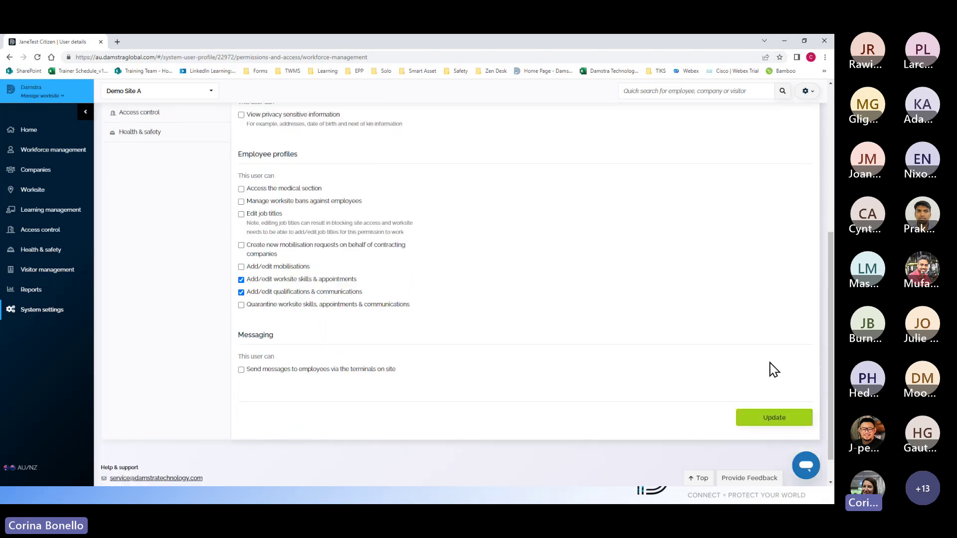
{"action": "left_click", "coordinate": [774, 418]}
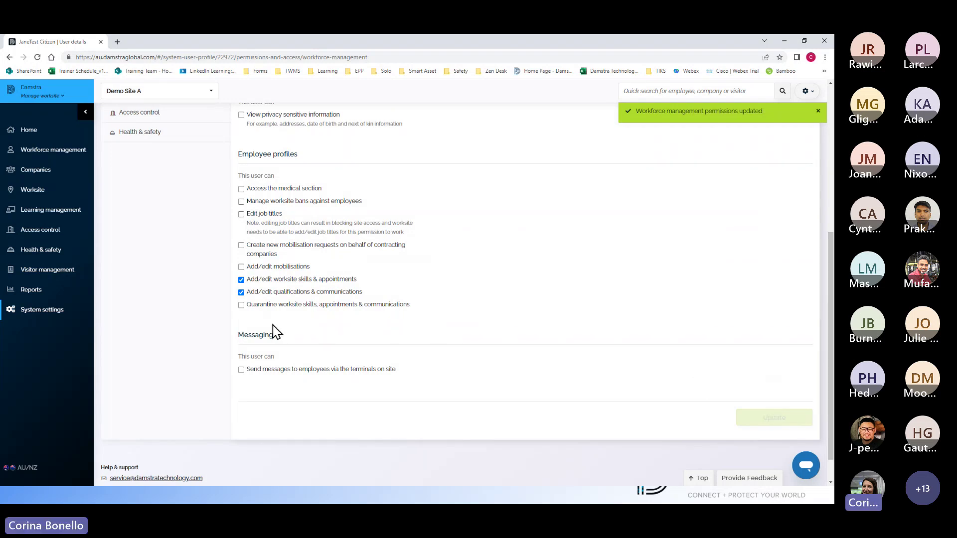
Review the Account tab's Link employee setting, then bring up the presentation slides
{"action": "scroll", "coordinate": [329, 299], "scroll_direction": "up", "scroll_amount": 3}
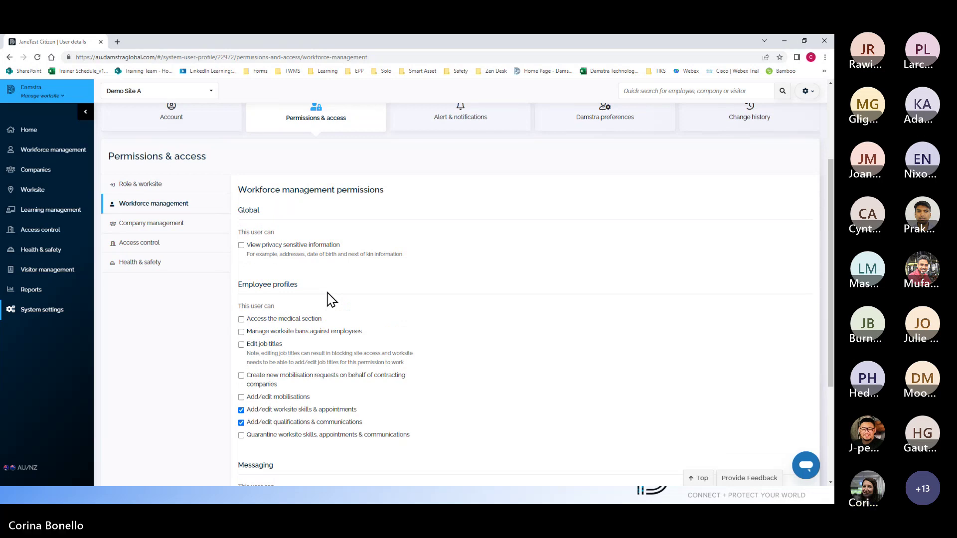
{"action": "scroll", "coordinate": [329, 299], "scroll_direction": "up", "scroll_amount": 2}
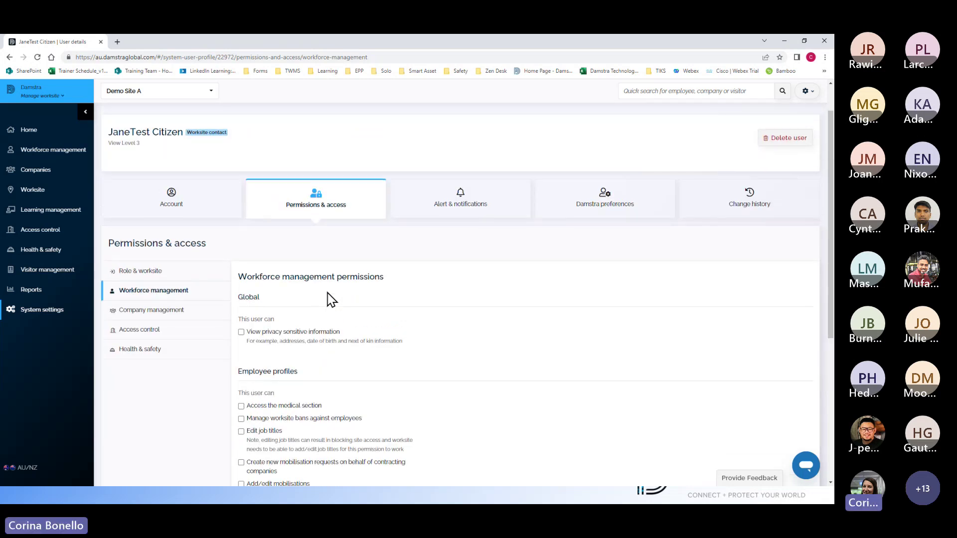
{"action": "left_click", "coordinate": [165, 206]}
{"action": "scroll", "coordinate": [633, 299], "scroll_direction": "down", "scroll_amount": 3}
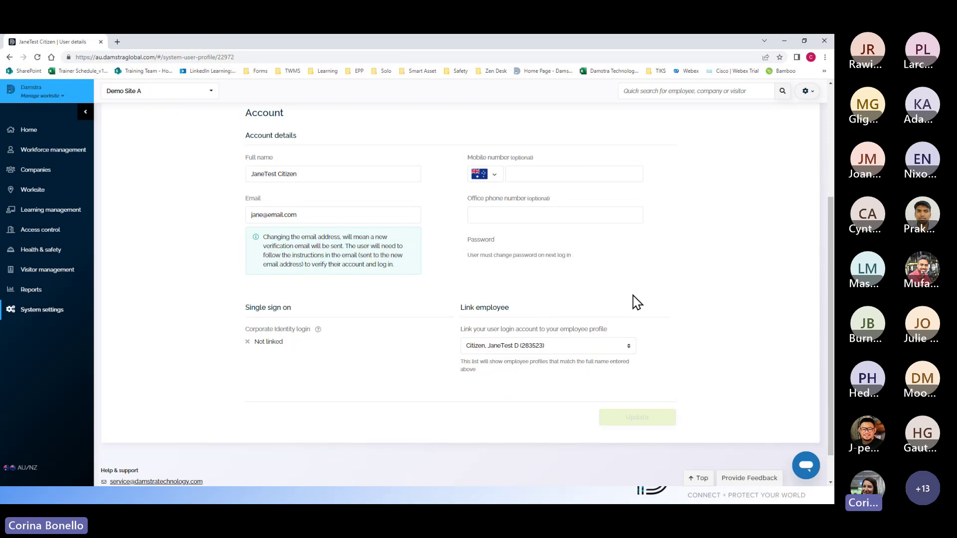
{"action": "scroll", "coordinate": [488, 274], "scroll_direction": "up", "scroll_amount": 4}
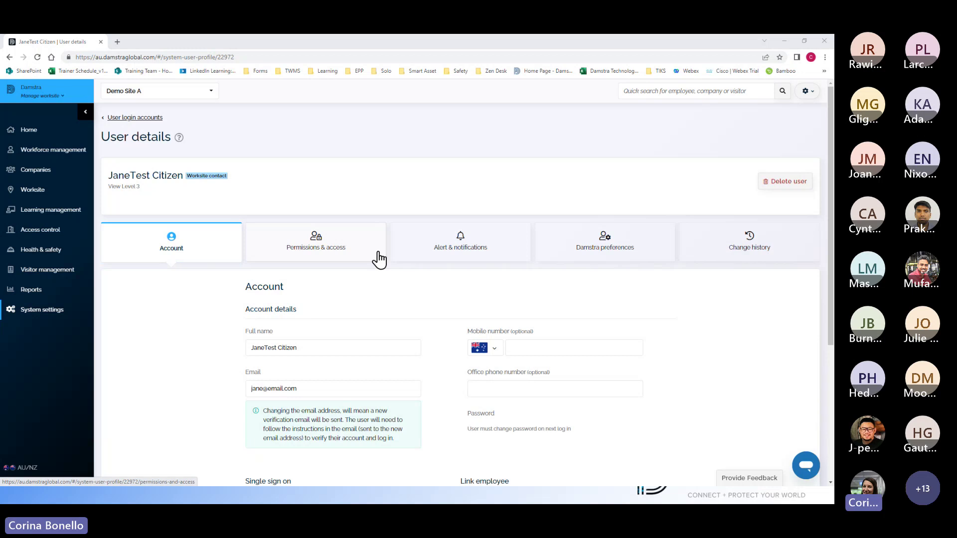
{"action": "key", "text": "alt+Tab"}
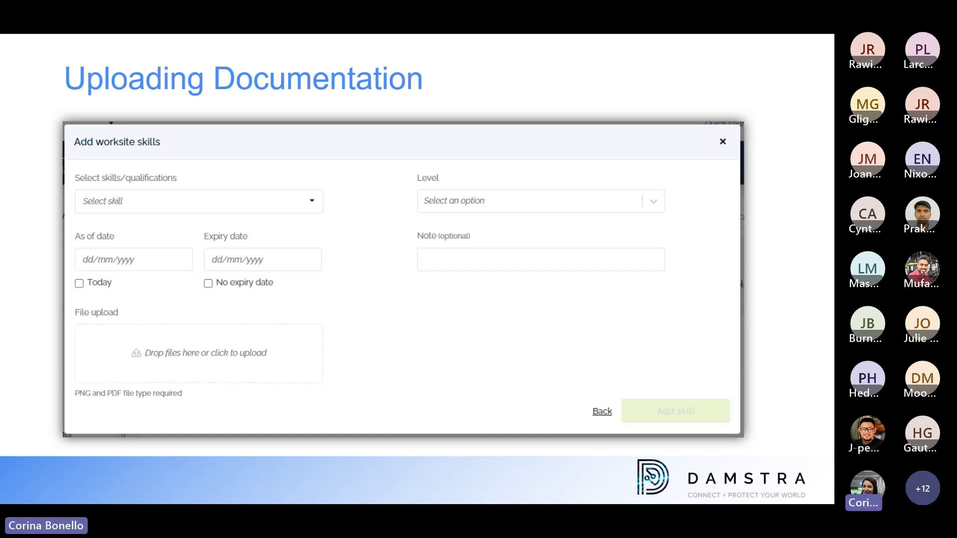
Return to the browser and show the user's Permissions & access settings
{"action": "key", "text": "alt+Tab"}
{"action": "left_click", "coordinate": [342, 255]}
Check that worksite skills and qualifications editing are ticked under Workforce management
{"action": "scroll", "coordinate": [373, 284], "scroll_direction": "down", "scroll_amount": 3}
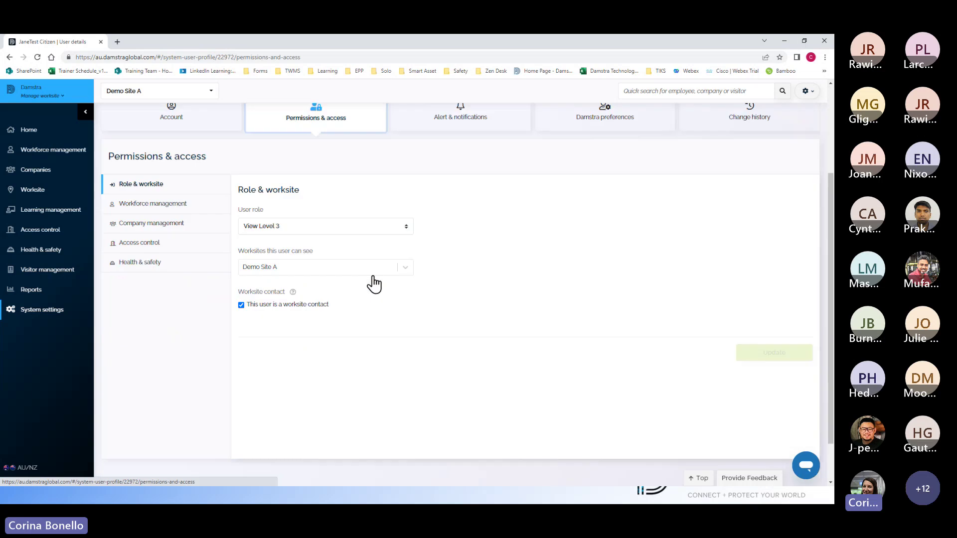
{"action": "left_click", "coordinate": [161, 204]}
{"action": "scroll", "coordinate": [269, 299], "scroll_direction": "down", "scroll_amount": 2}
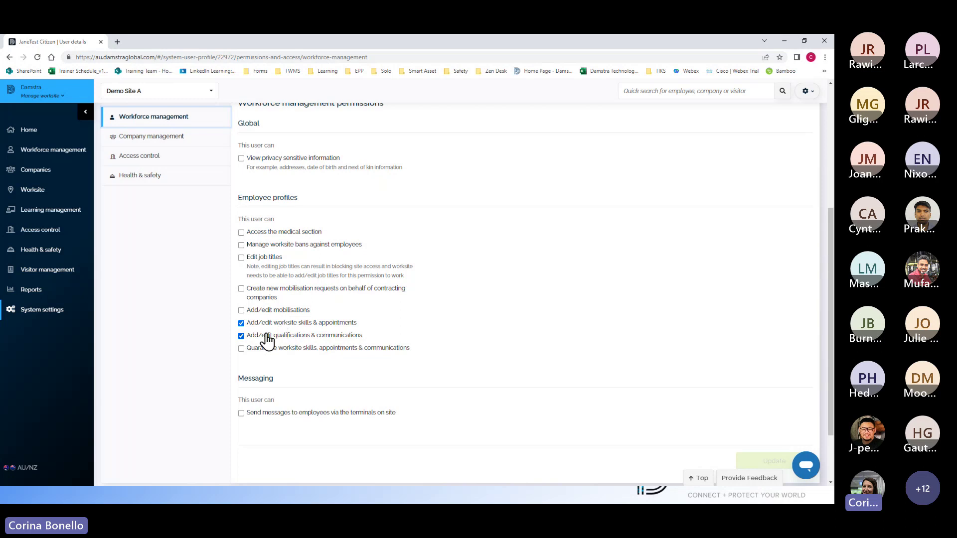
{"action": "left_click", "coordinate": [63, 155]}
Search employees for 'jane' and open the matching employee's profile
{"action": "left_click", "coordinate": [131, 141]}
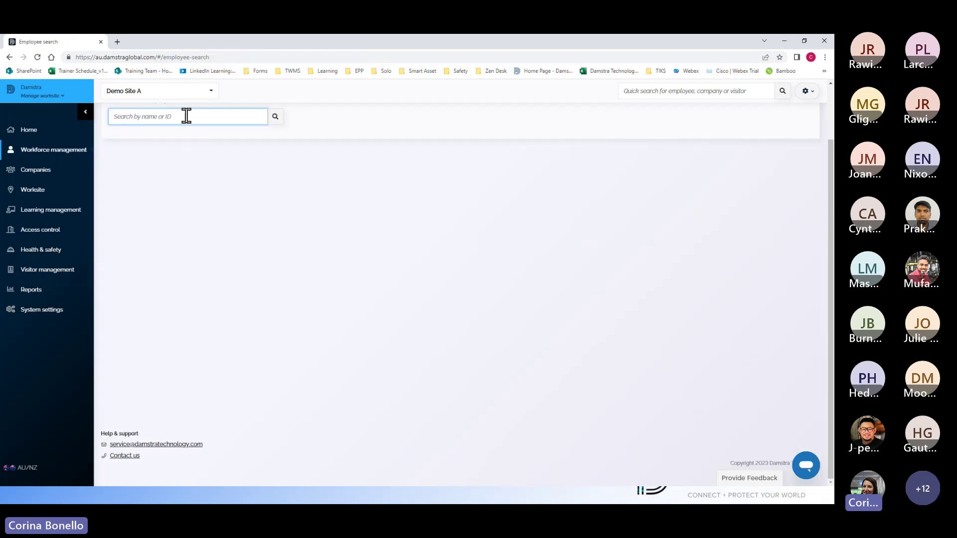
{"action": "type", "text": "jane"}
{"action": "key", "text": "Return"}
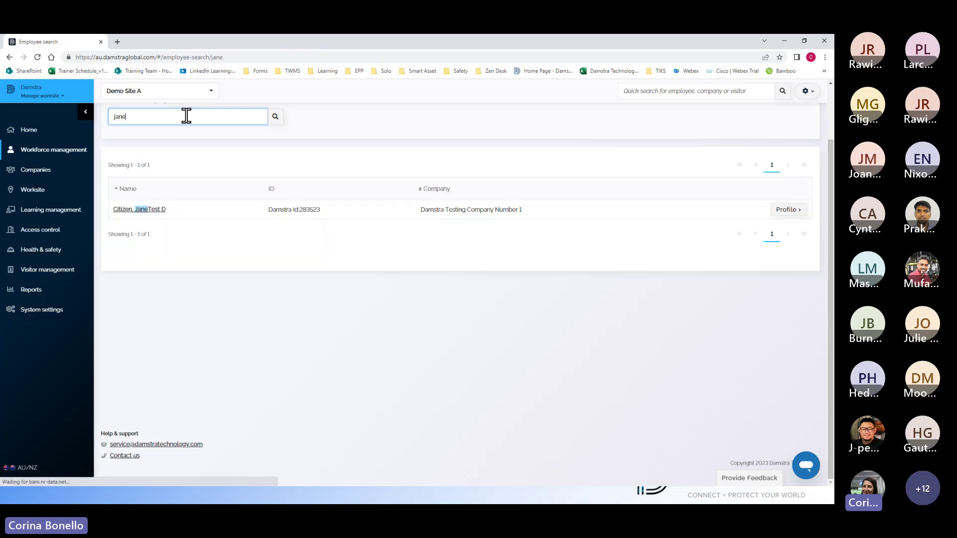
{"action": "left_click", "coordinate": [150, 214]}
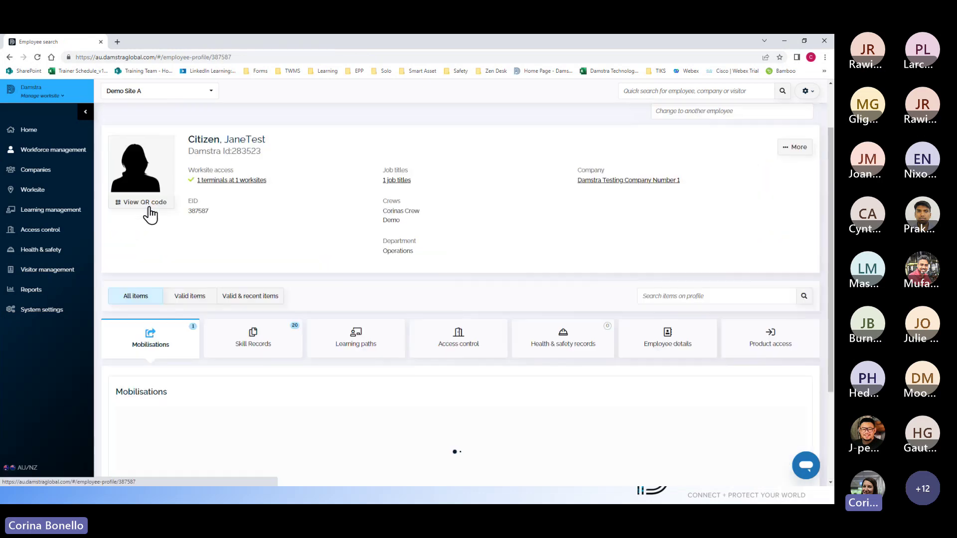
Open Skill Records > Worksite skills and start adding a new worksite skill
{"action": "scroll", "coordinate": [289, 230], "scroll_direction": "down", "scroll_amount": 3}
{"action": "left_click", "coordinate": [259, 217]}
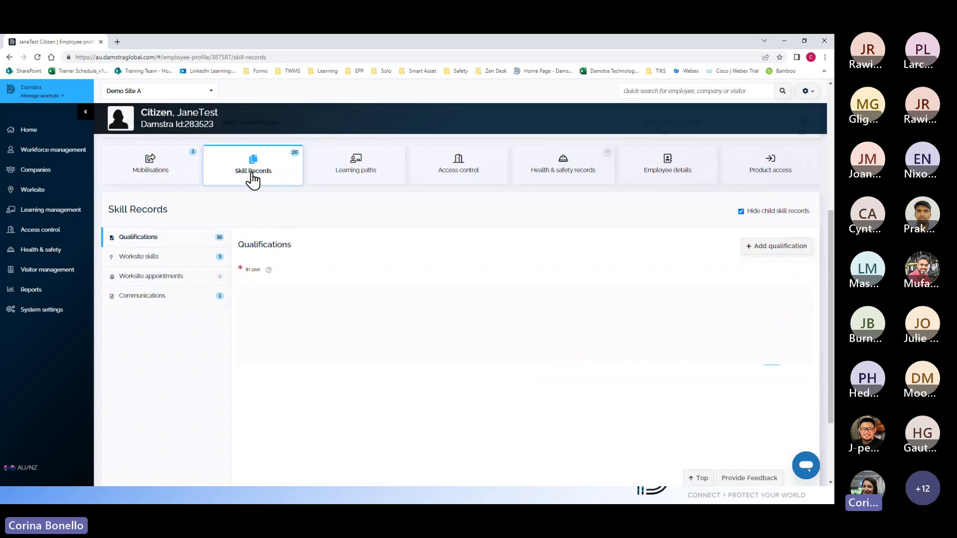
{"action": "scroll", "coordinate": [267, 216], "scroll_direction": "up", "scroll_amount": 2}
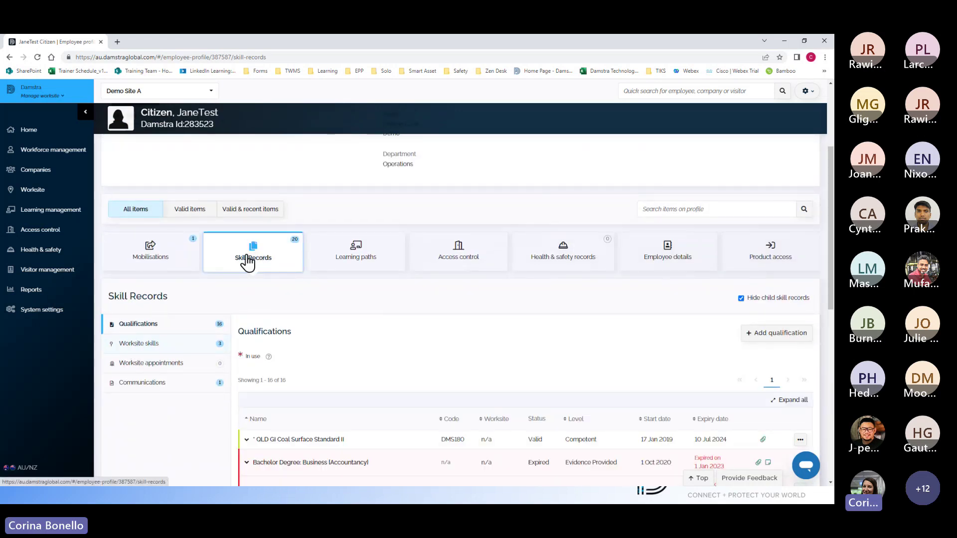
{"action": "left_click", "coordinate": [196, 344]}
{"action": "scroll", "coordinate": [371, 349], "scroll_direction": "down", "scroll_amount": 2}
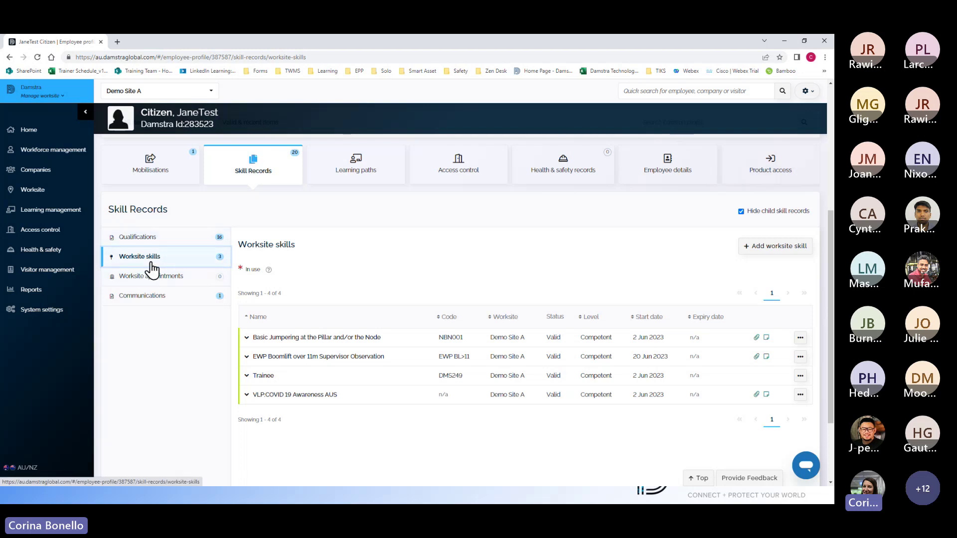
{"action": "left_click", "coordinate": [773, 247]}
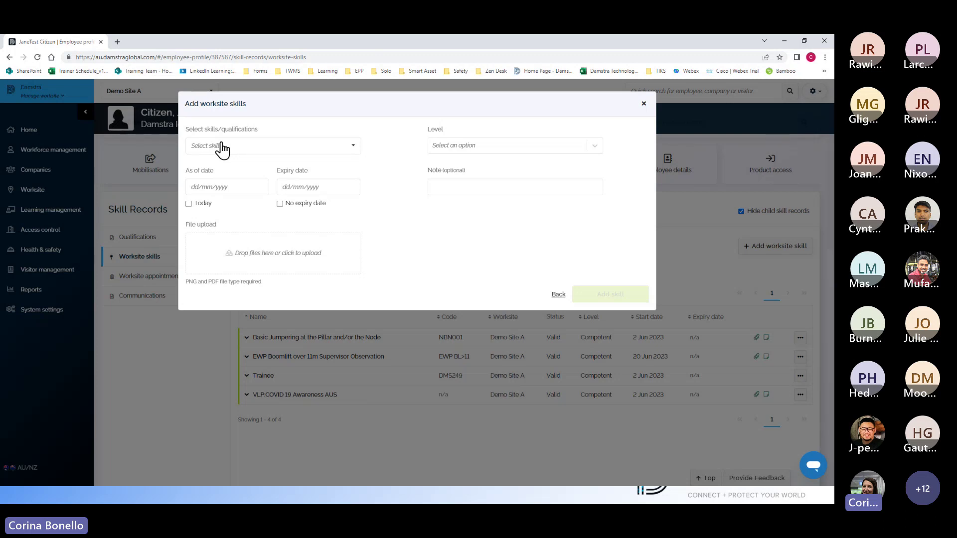
Choose Training Test Skill 1 (TTS1), dated today, no expiry, level Competent
{"action": "left_click", "coordinate": [355, 148]}
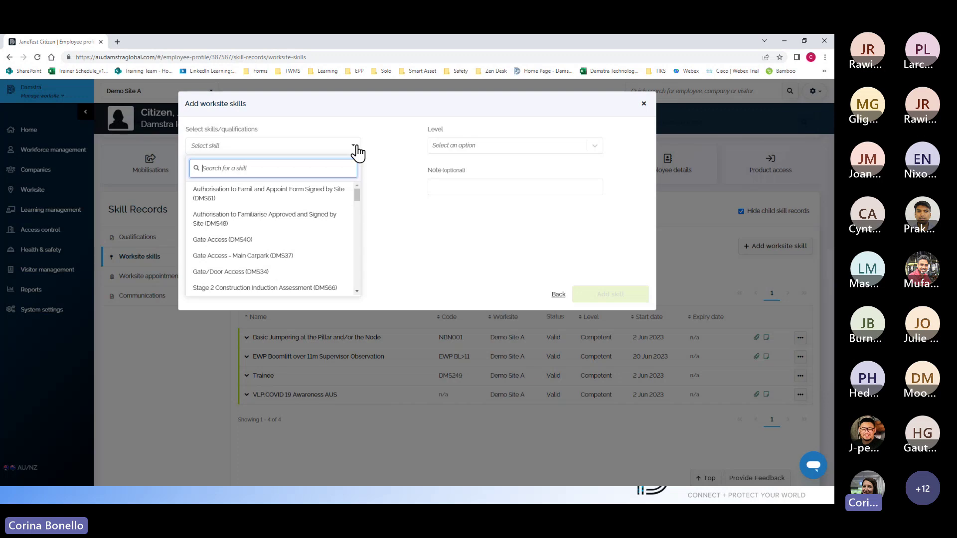
{"action": "type", "text": "test"}
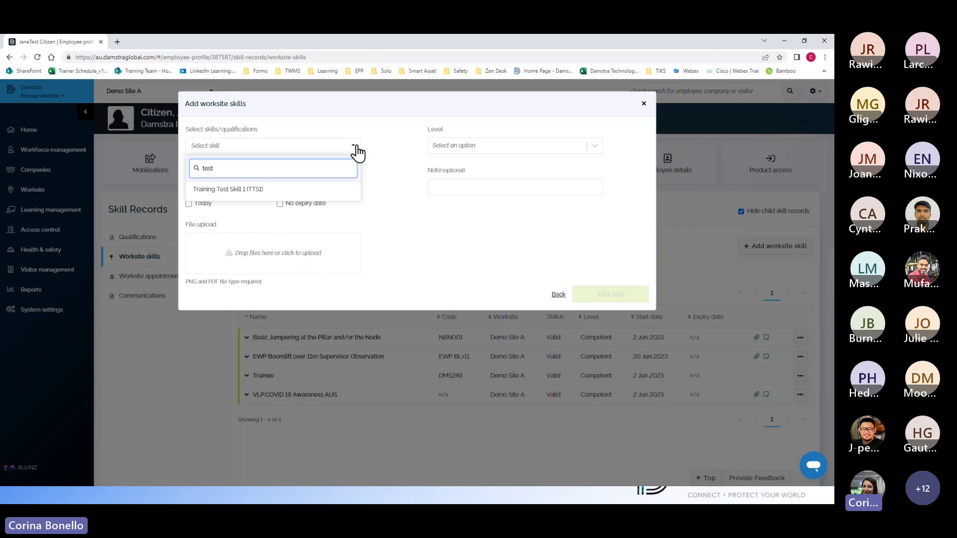
{"action": "left_click", "coordinate": [227, 191]}
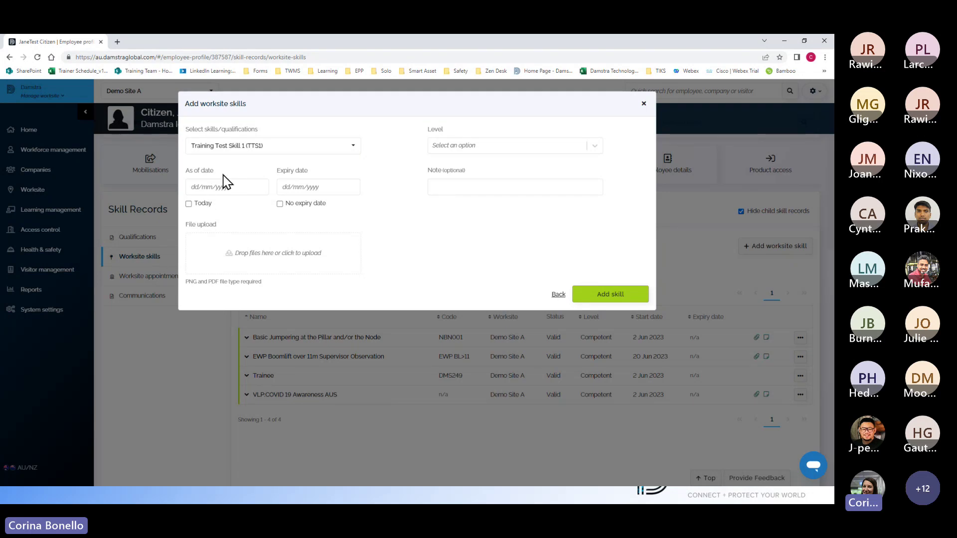
{"action": "left_click", "coordinate": [189, 204]}
{"action": "left_click", "coordinate": [280, 204]}
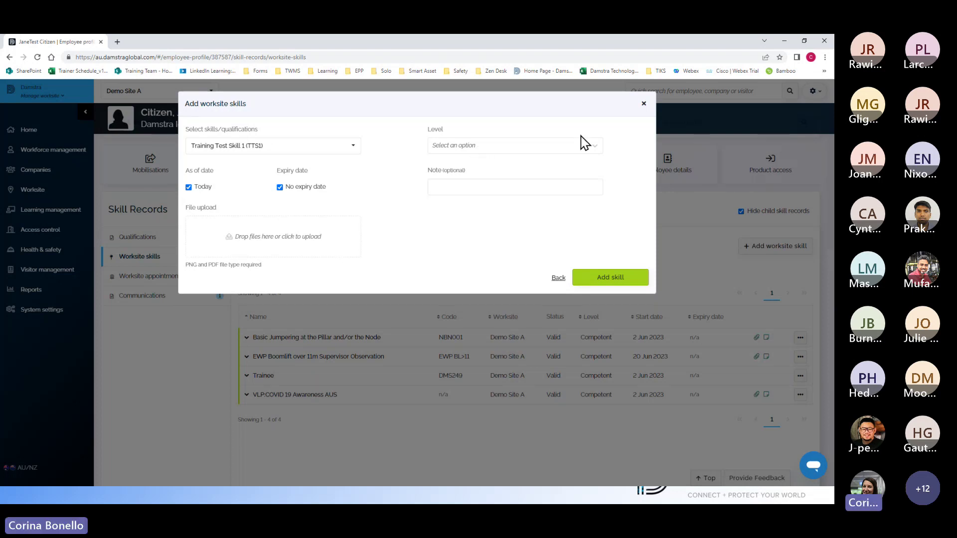
{"action": "left_click", "coordinate": [599, 150]}
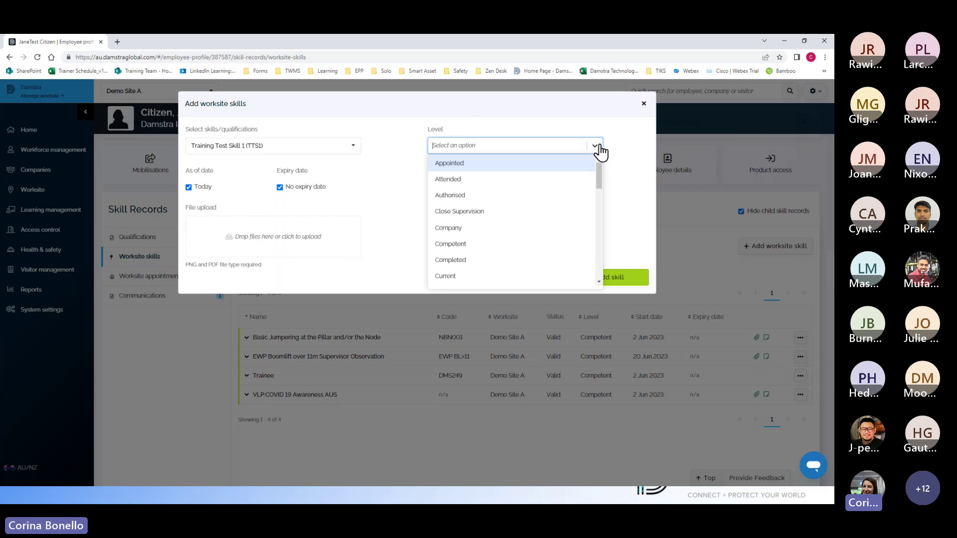
{"action": "left_click", "coordinate": [470, 246]}
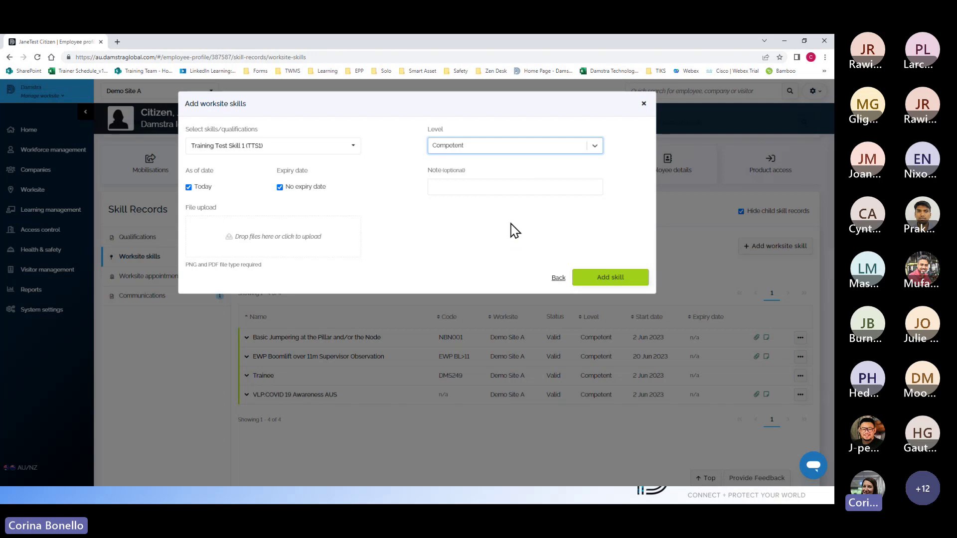
Attach electrical-certificate.pdf from the Company Portal folder and add the skill
{"action": "left_click", "coordinate": [298, 241]}
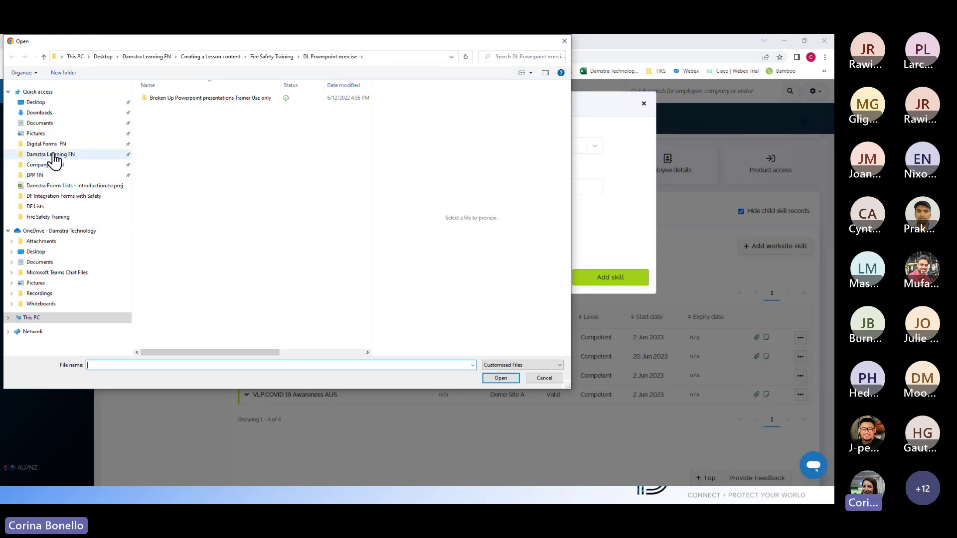
{"action": "left_click", "coordinate": [54, 158]}
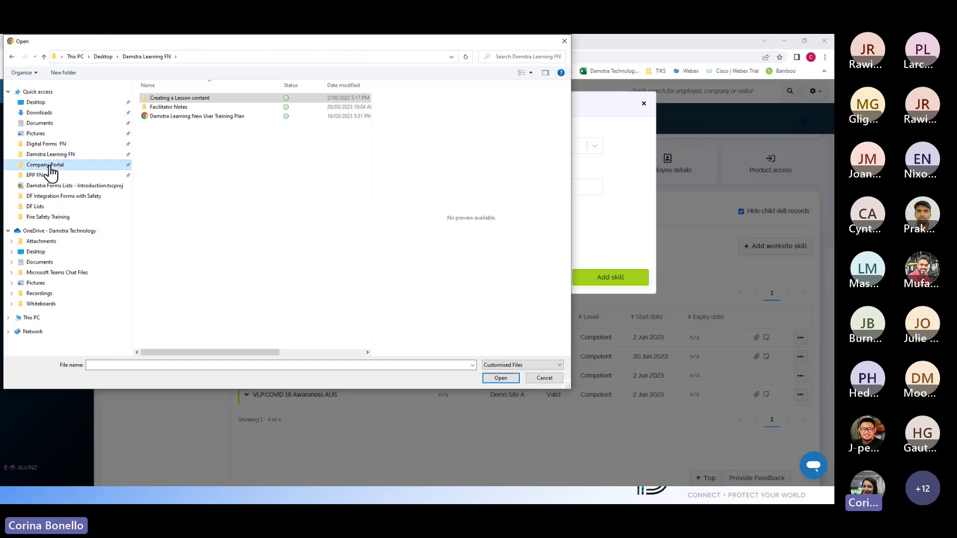
{"action": "left_click", "coordinate": [50, 166]}
{"action": "left_click", "coordinate": [169, 117]}
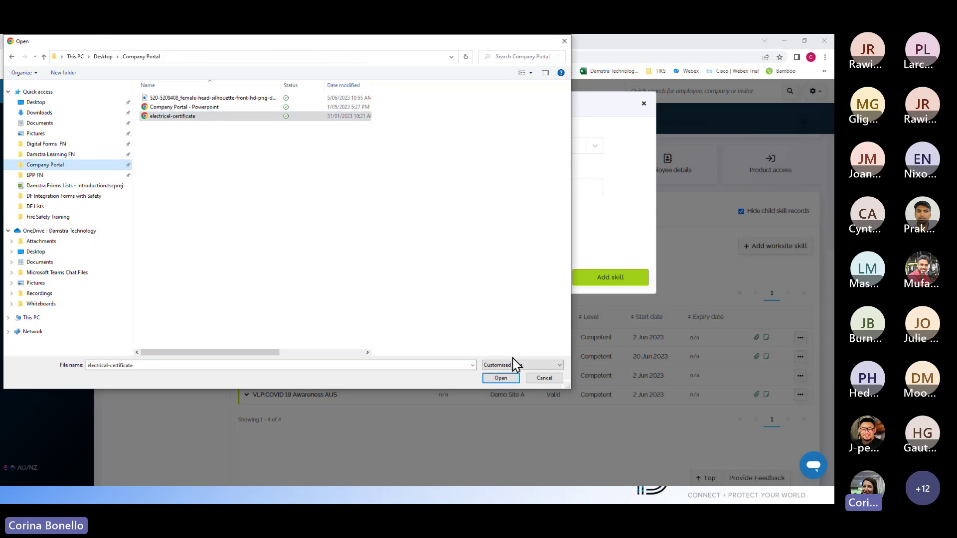
{"action": "left_click", "coordinate": [501, 378]}
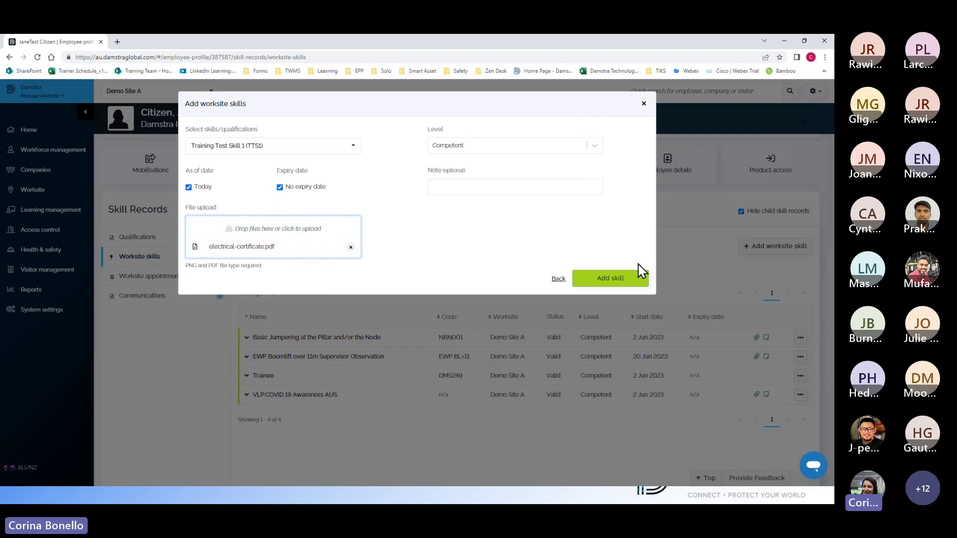
{"action": "left_click", "coordinate": [615, 279]}
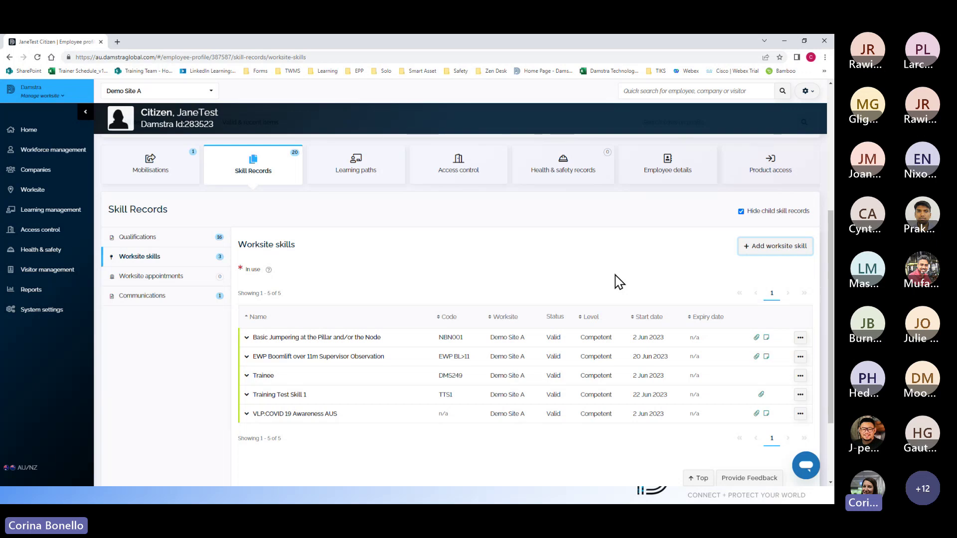
Delete Training Test Skill 1, giving 'Training' as the reason
{"action": "scroll", "coordinate": [570, 264], "scroll_direction": "down", "scroll_amount": 2}
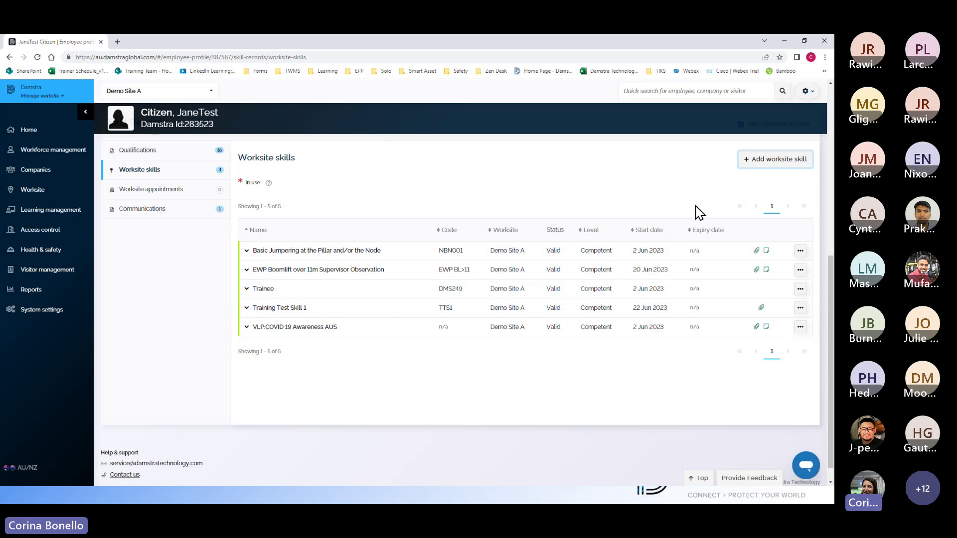
{"action": "left_click", "coordinate": [800, 308]}
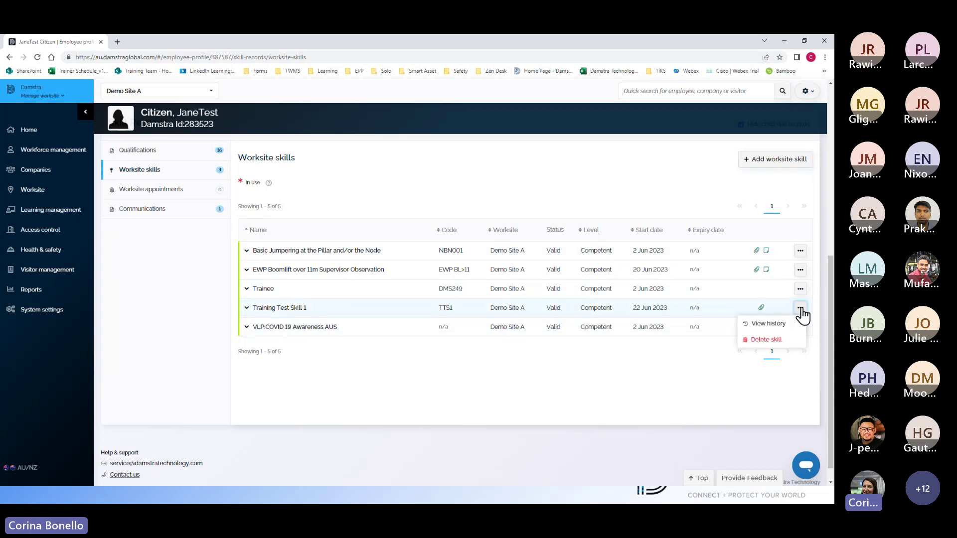
{"action": "left_click", "coordinate": [770, 340]}
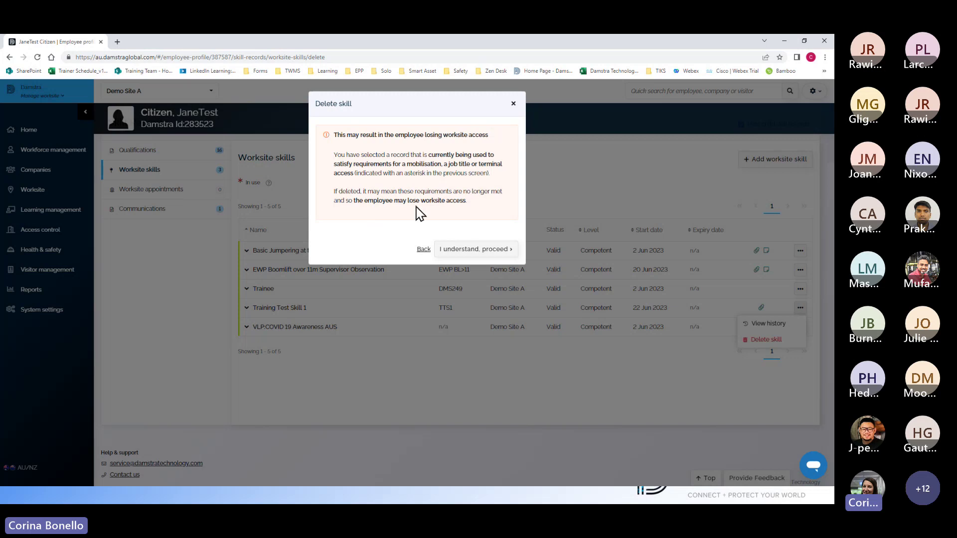
{"action": "left_click", "coordinate": [469, 251]}
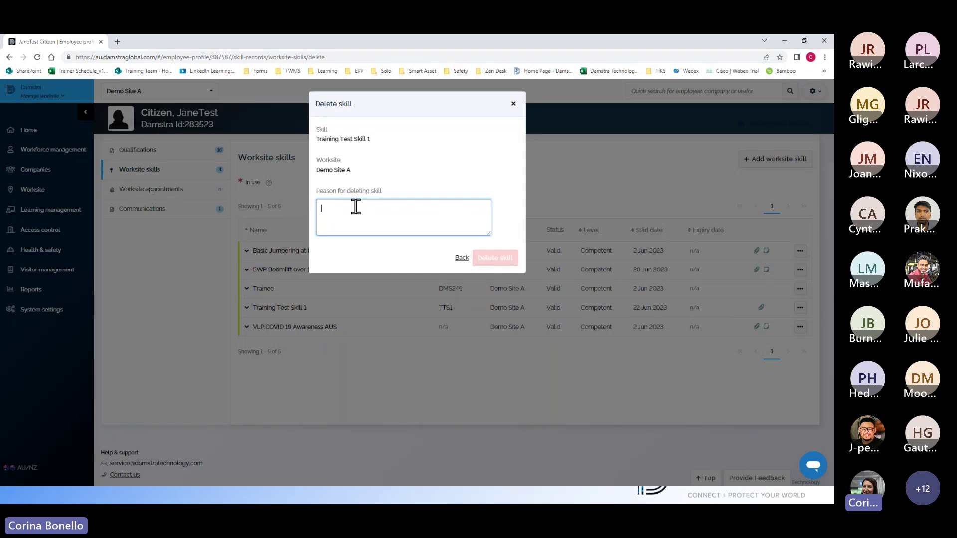
{"action": "type", "text": "Training"}
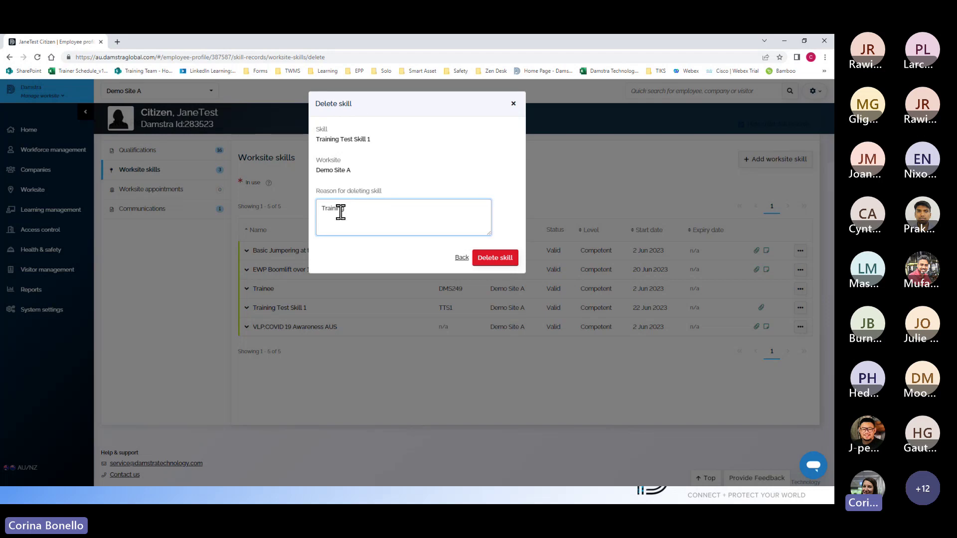
{"action": "left_click", "coordinate": [497, 256]}
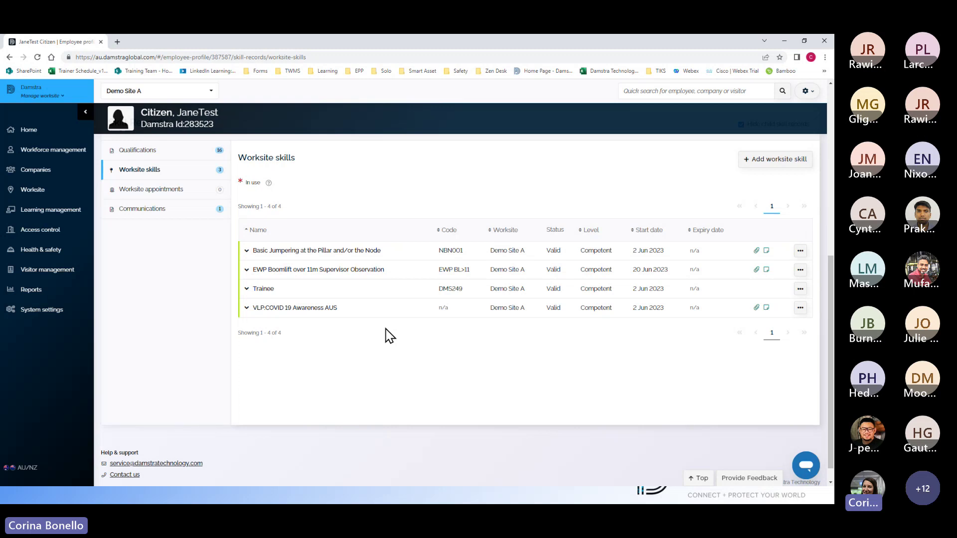
{"action": "left_click", "coordinate": [260, 317]}
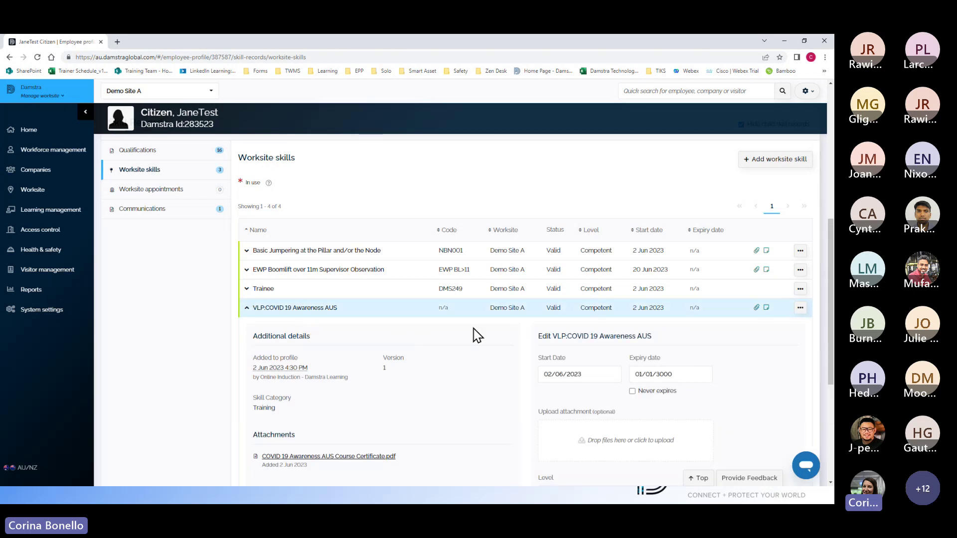
{"action": "scroll", "coordinate": [477, 335], "scroll_direction": "down", "scroll_amount": 2}
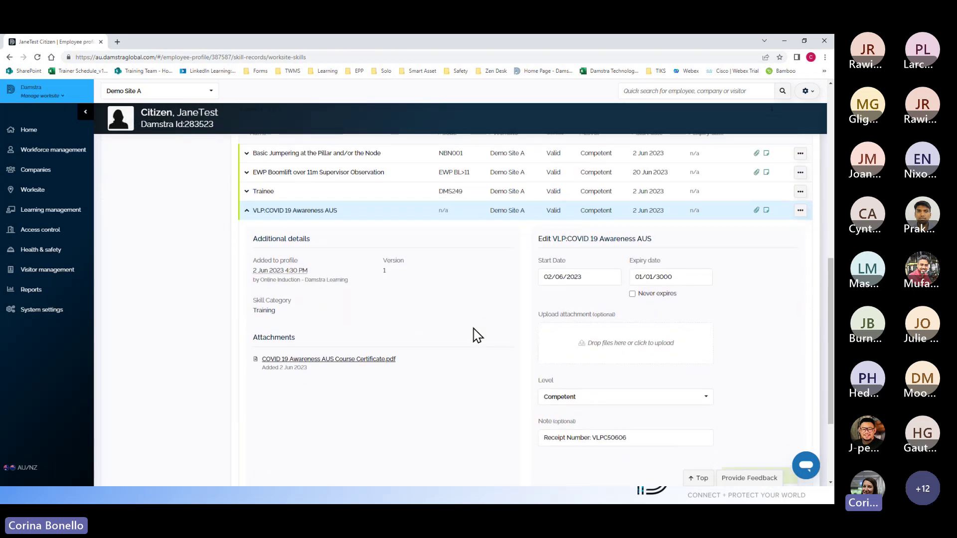
{"action": "scroll", "coordinate": [477, 335], "scroll_direction": "down", "scroll_amount": 1}
{"action": "scroll", "coordinate": [477, 335], "scroll_direction": "down", "scroll_amount": 1}
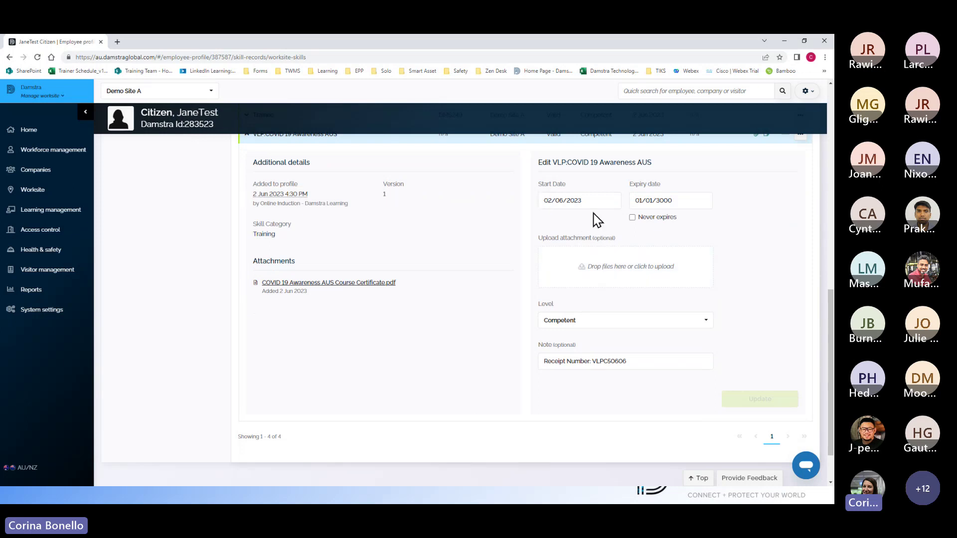
{"action": "left_click", "coordinate": [573, 202]}
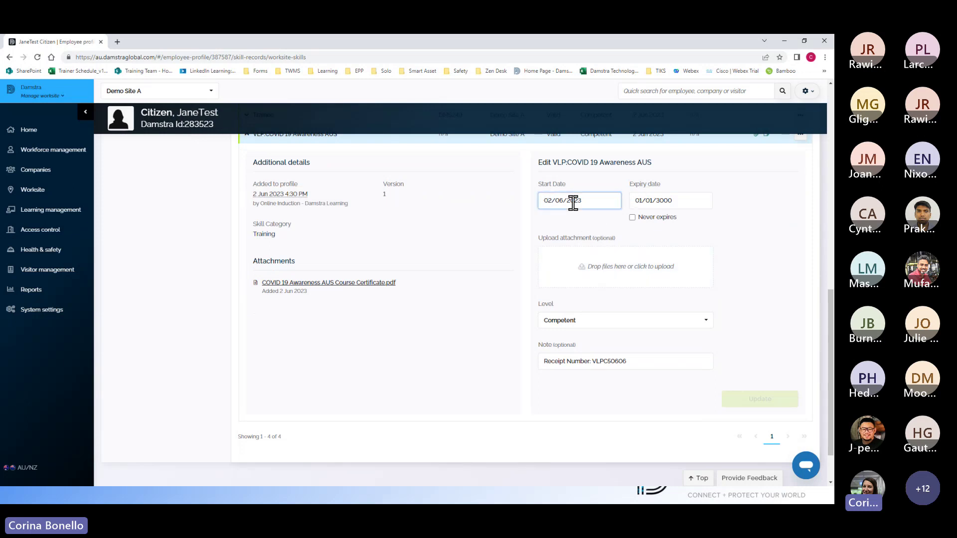
{"action": "left_click", "coordinate": [650, 202]}
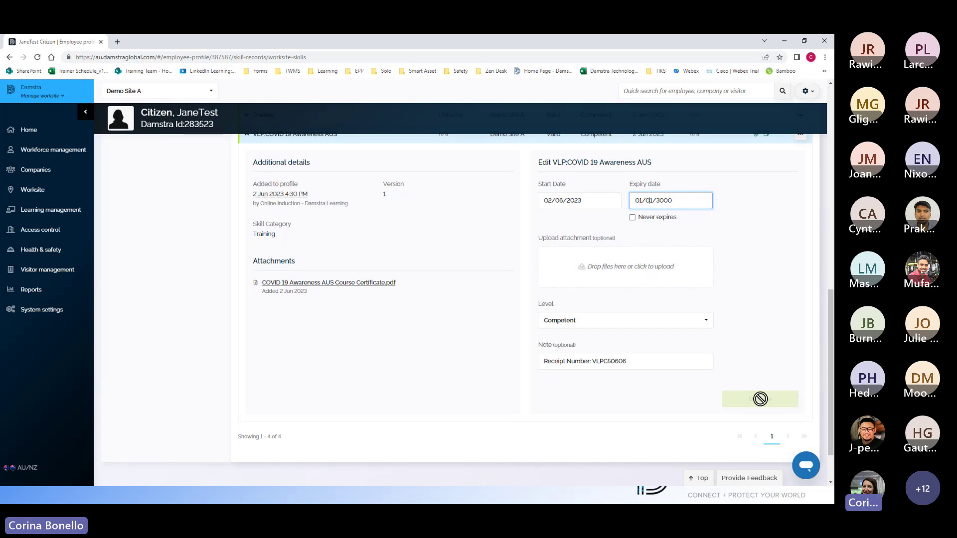
{"action": "scroll", "coordinate": [761, 399], "scroll_direction": "up", "scroll_amount": 3}
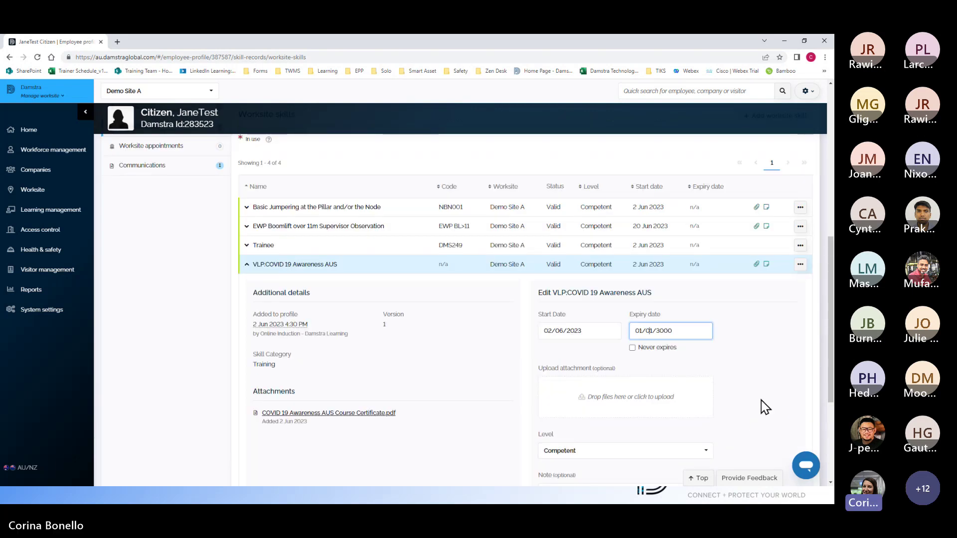
Collapse the VLP:COVID 19 Awareness AUS skill details
{"action": "left_click", "coordinate": [246, 265]}
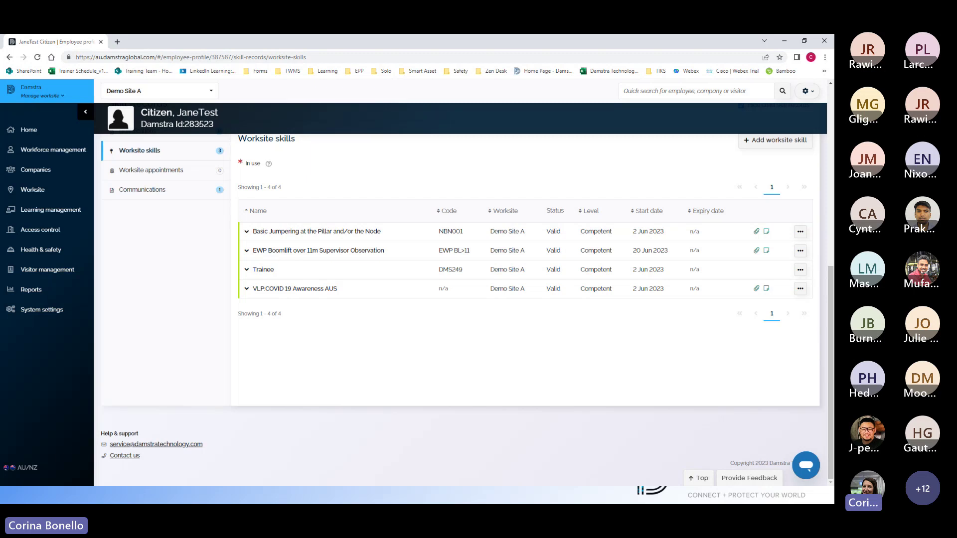
From the top of the employee profile, bring up the Workforce management menu
{"action": "scroll", "coordinate": [166, 222], "scroll_direction": "up", "scroll_amount": 2}
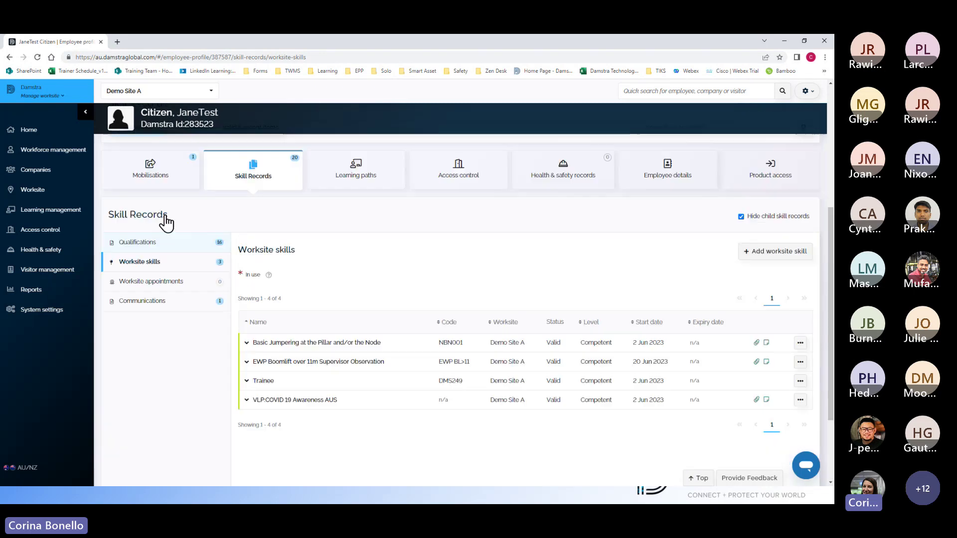
{"action": "scroll", "coordinate": [166, 223], "scroll_direction": "up", "scroll_amount": 4}
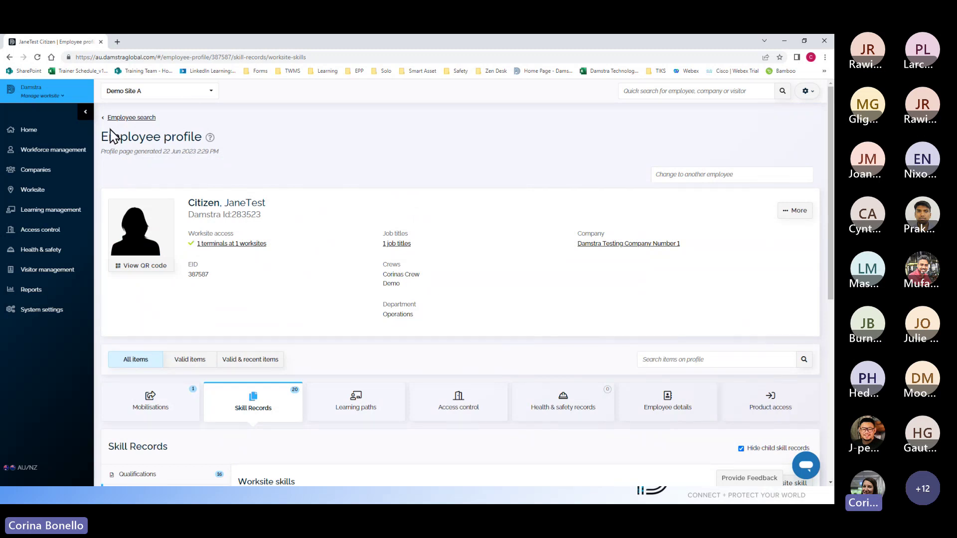
{"action": "left_click", "coordinate": [52, 150]}
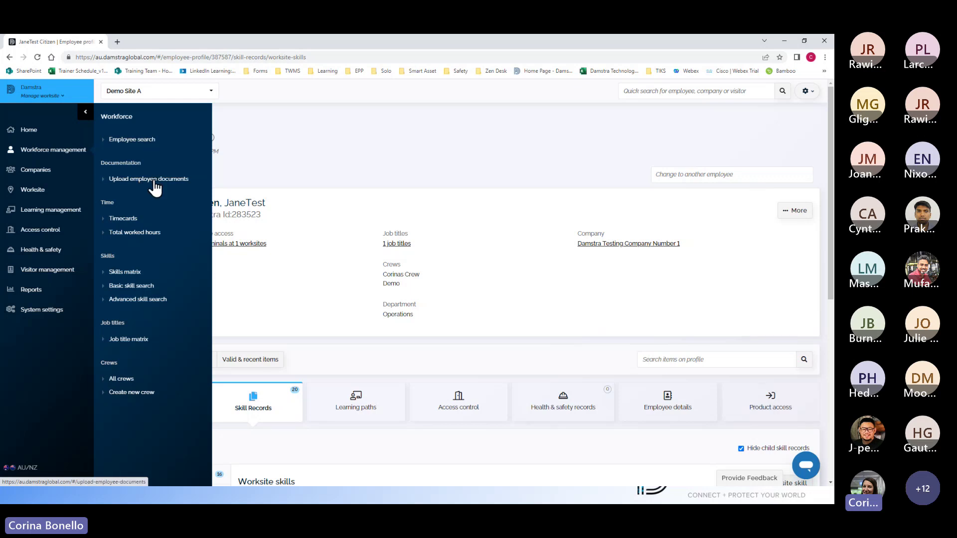
Go to Upload employee documents and bring the empty file upload area into view
{"action": "left_click", "coordinate": [151, 185]}
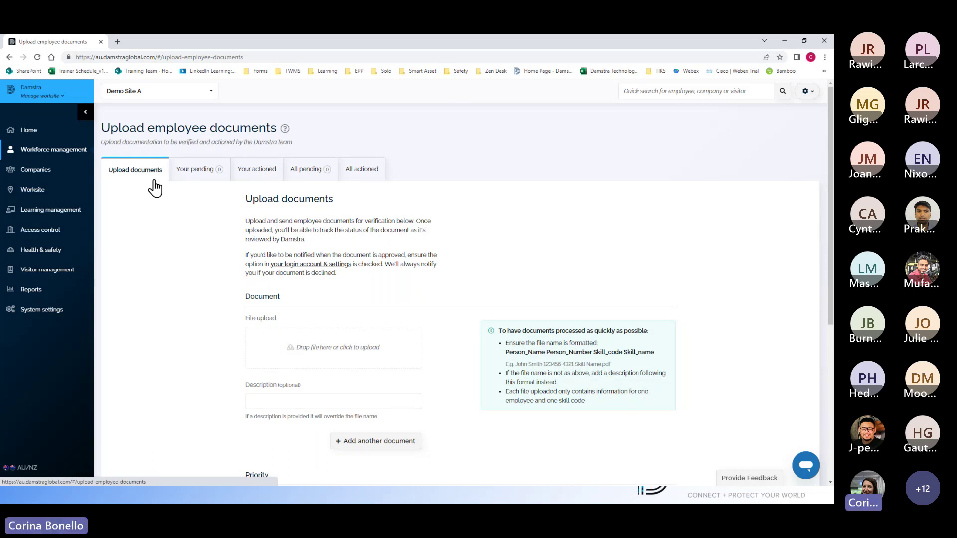
{"action": "scroll", "coordinate": [198, 242], "scroll_direction": "down", "scroll_amount": 2}
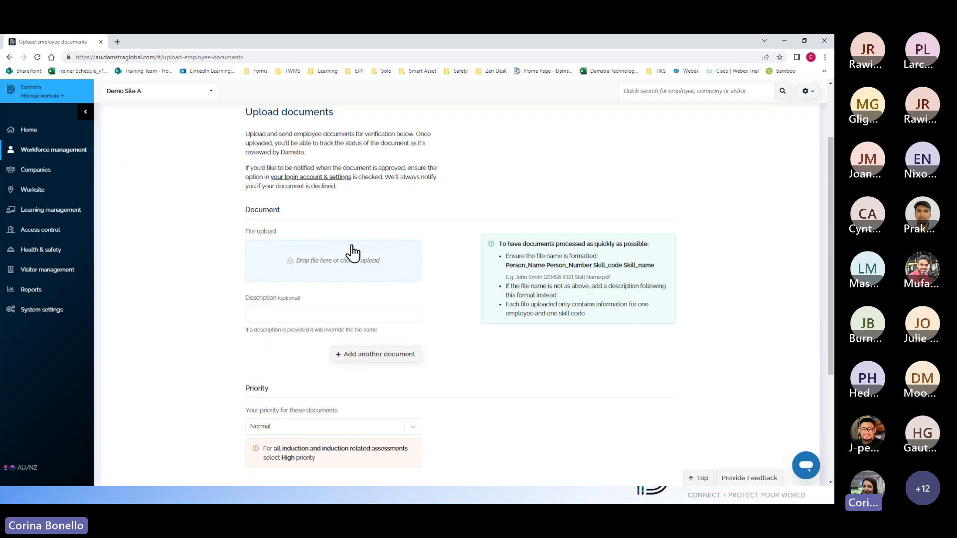
Attach electrical-certificate.pdf as the file to upload
{"action": "left_click", "coordinate": [327, 272]}
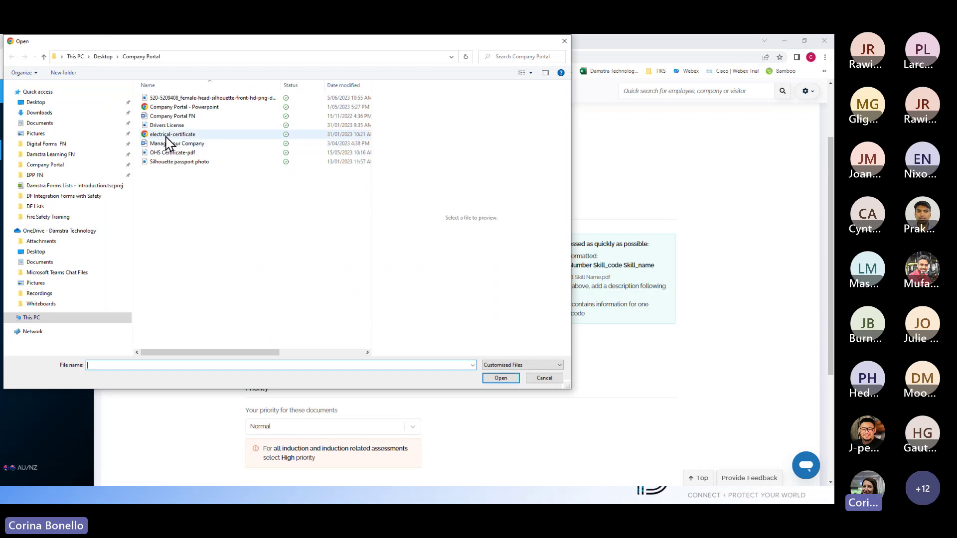
{"action": "left_click", "coordinate": [172, 135]}
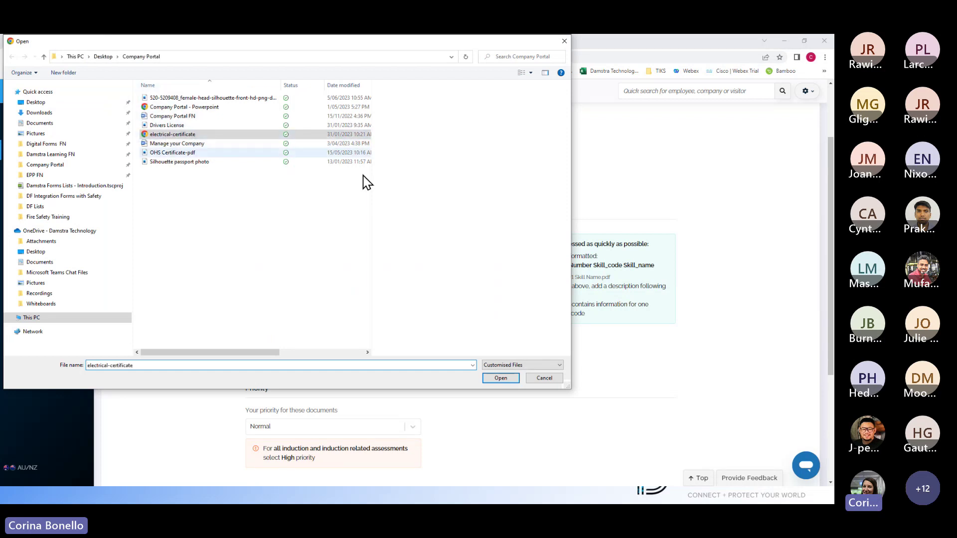
{"action": "left_click", "coordinate": [507, 379]}
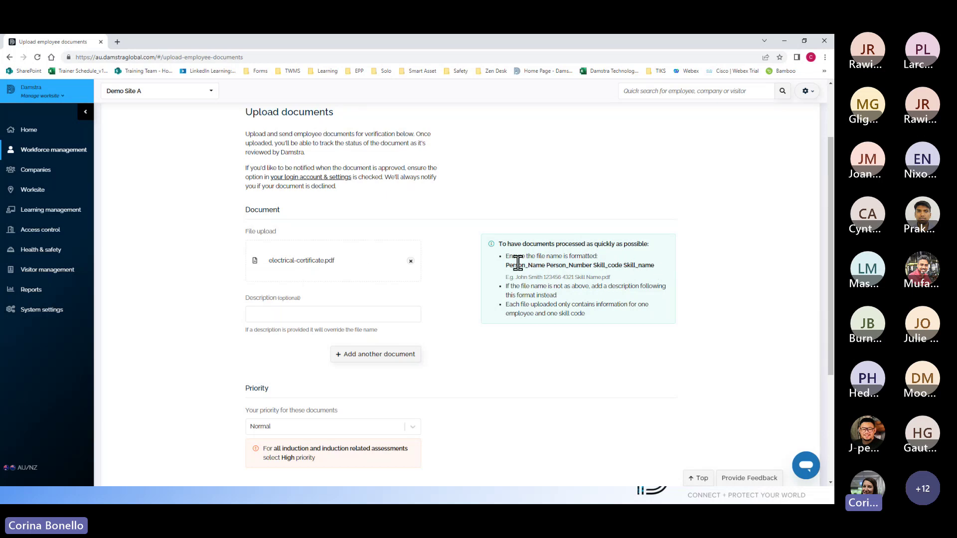
Enter a description naming the test employee and their Testskill skill, leaving the form unsubmitted
{"action": "left_click", "coordinate": [262, 314]}
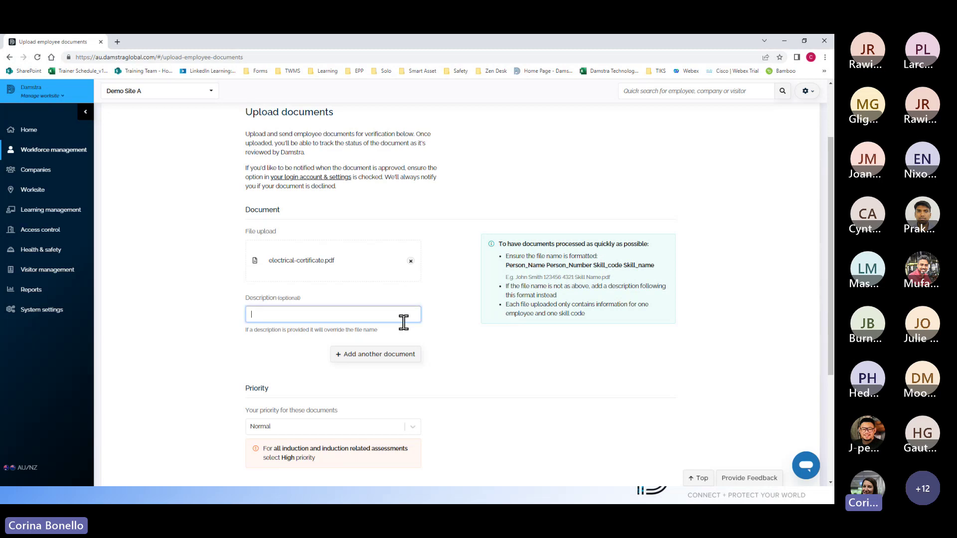
{"action": "type", "text": "Jane"}
{"action": "type", "text": "Test "}
{"action": "type", "text": "Citu"}
{"action": "type", "text": "zen"}
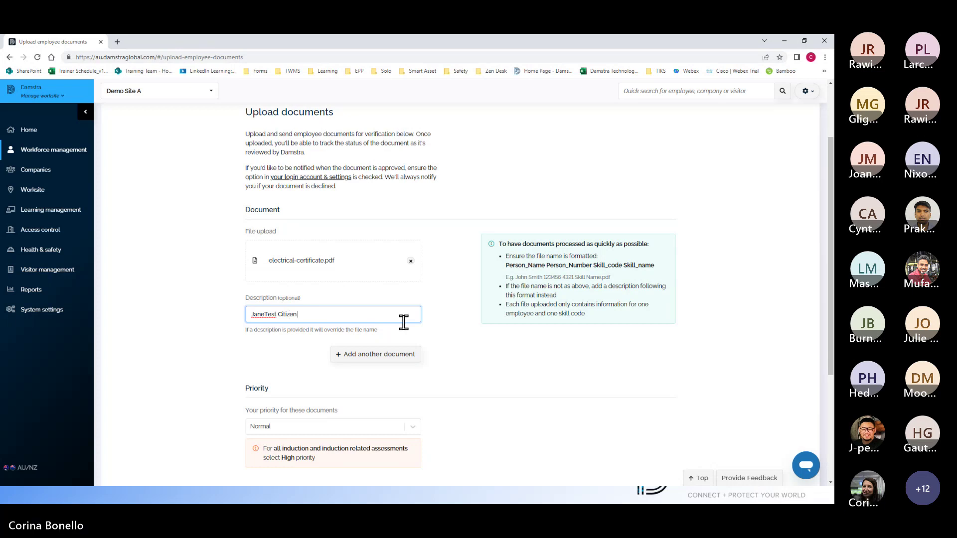
{"action": "type", "text": " Test"}
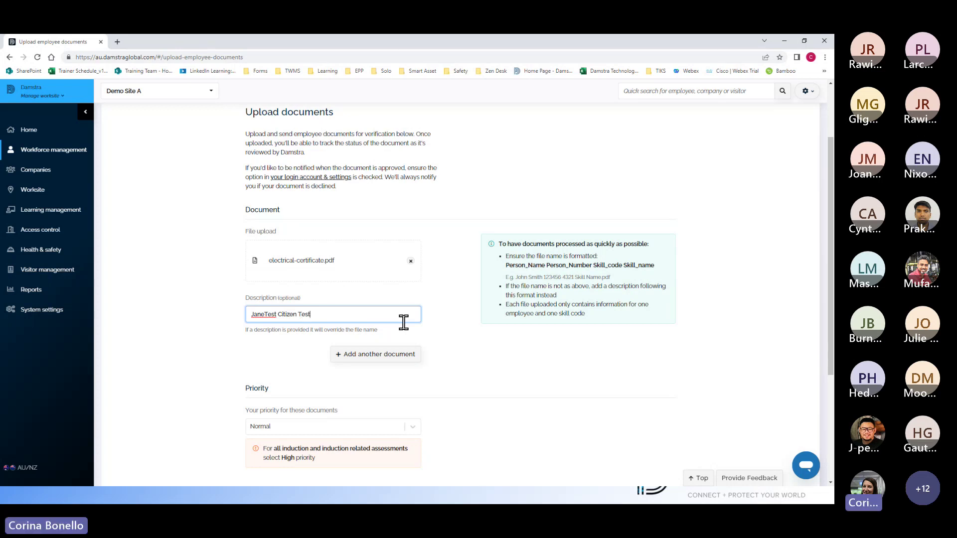
{"action": "type", "text": "skill"}
{"action": "left_click", "coordinate": [66, 152]}
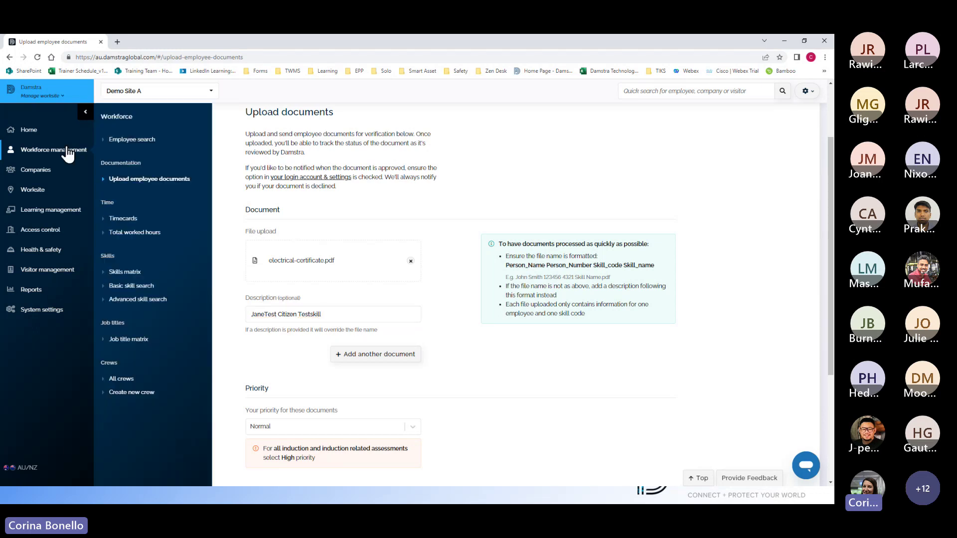
Abandon the unfinished upload, search for the test employee and open their profile
{"action": "left_click", "coordinate": [125, 141]}
{"action": "left_click", "coordinate": [489, 181]}
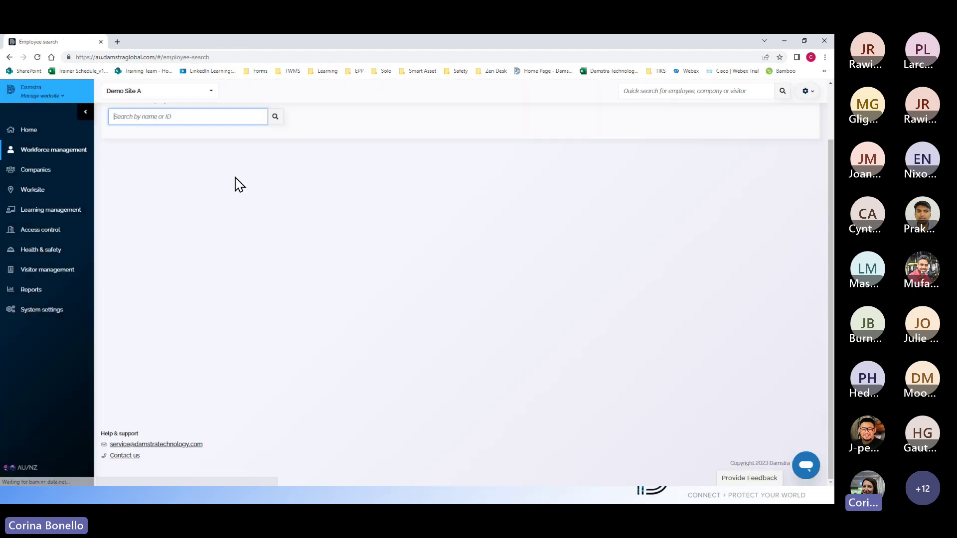
{"action": "type", "text": "jane"}
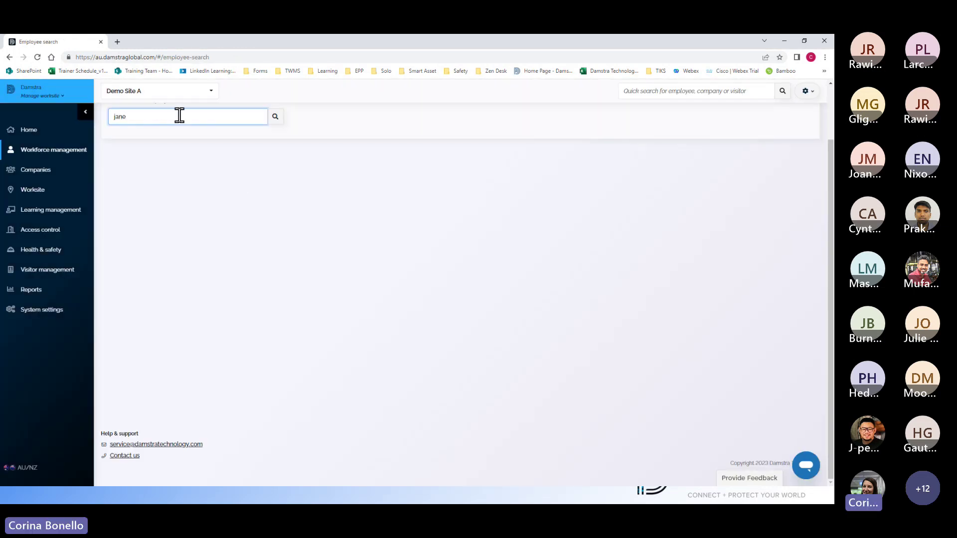
{"action": "left_click", "coordinate": [277, 120]}
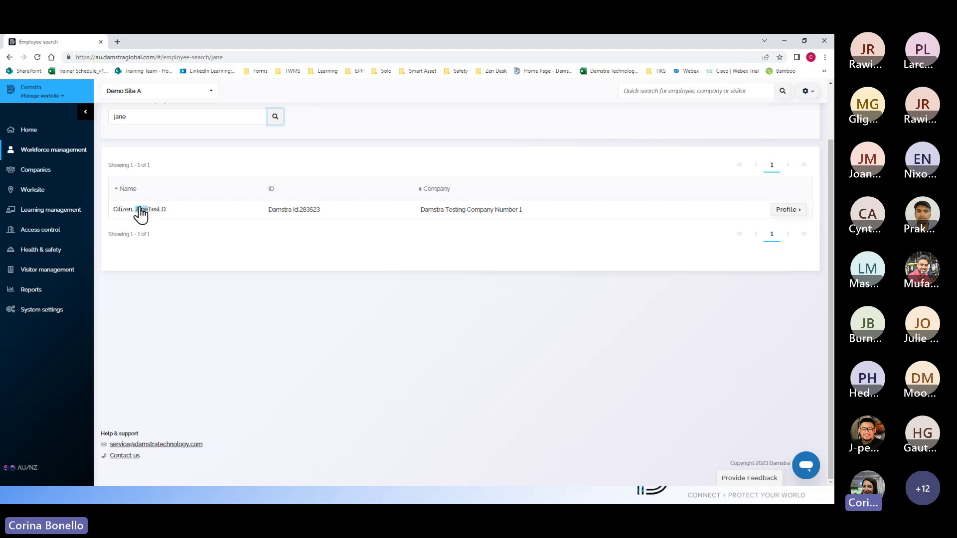
{"action": "left_click", "coordinate": [140, 211]}
Show the employee's worksite skills, four Valid records at Demo Site A
{"action": "left_click", "coordinate": [262, 351]}
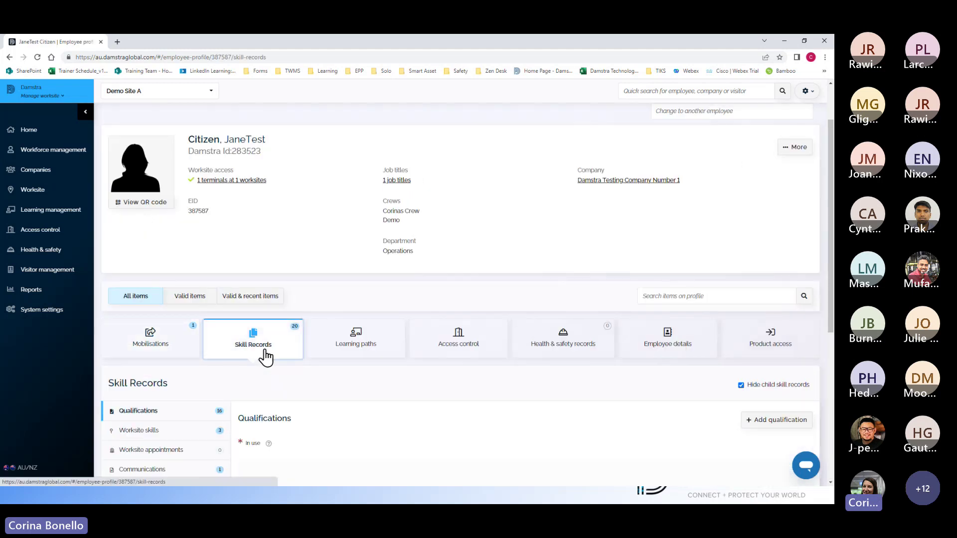
{"action": "left_click", "coordinate": [154, 339]}
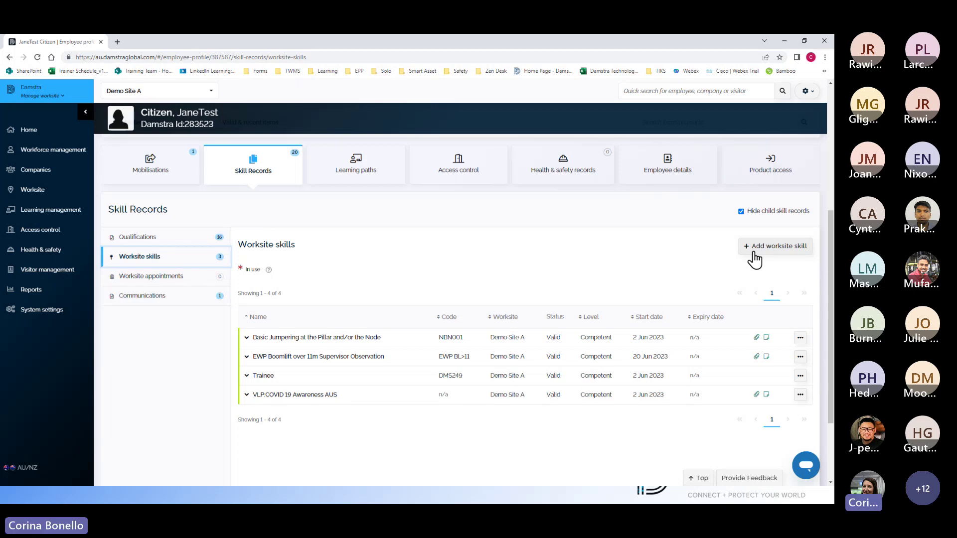
{"action": "left_click", "coordinate": [39, 150]}
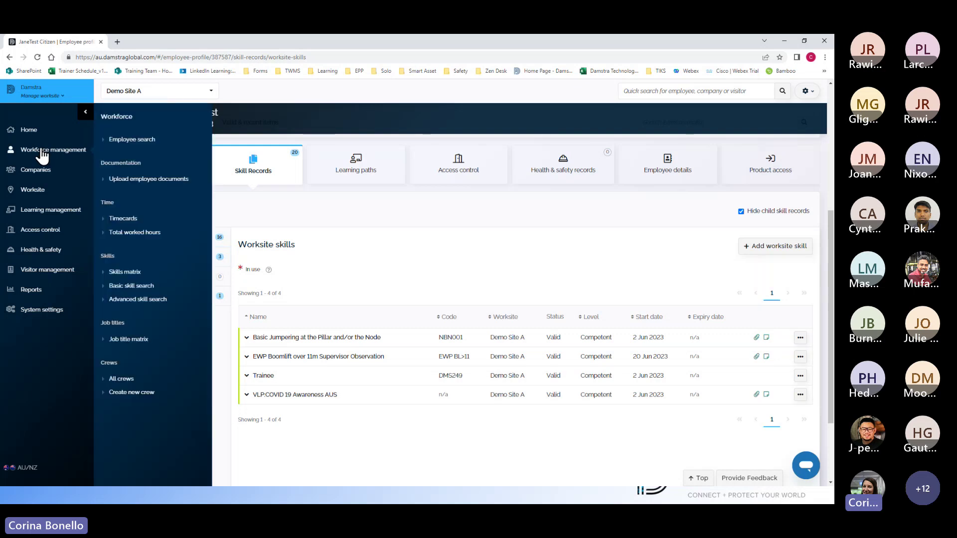
Return to Upload employee documents and scroll up to the empty Document section
{"action": "left_click", "coordinate": [152, 181]}
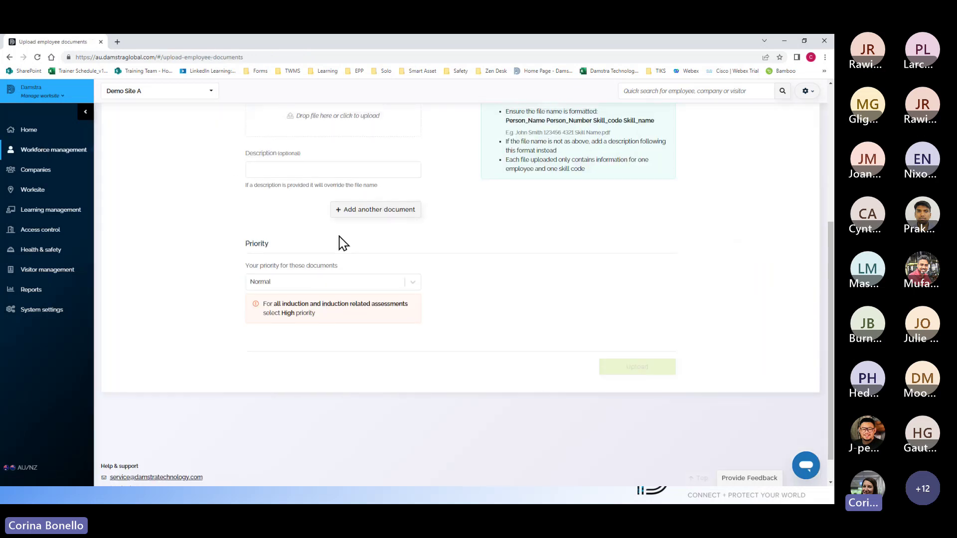
{"action": "scroll", "coordinate": [359, 229], "scroll_direction": "up", "scroll_amount": 3}
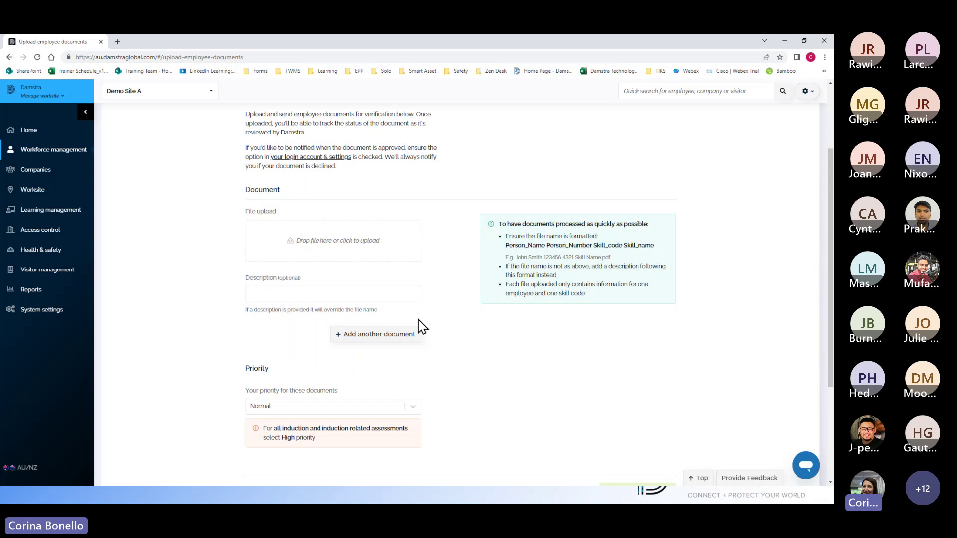
Review the available document priority levels and keep the priority at Normal
{"action": "scroll", "coordinate": [371, 354], "scroll_direction": "down", "scroll_amount": 2}
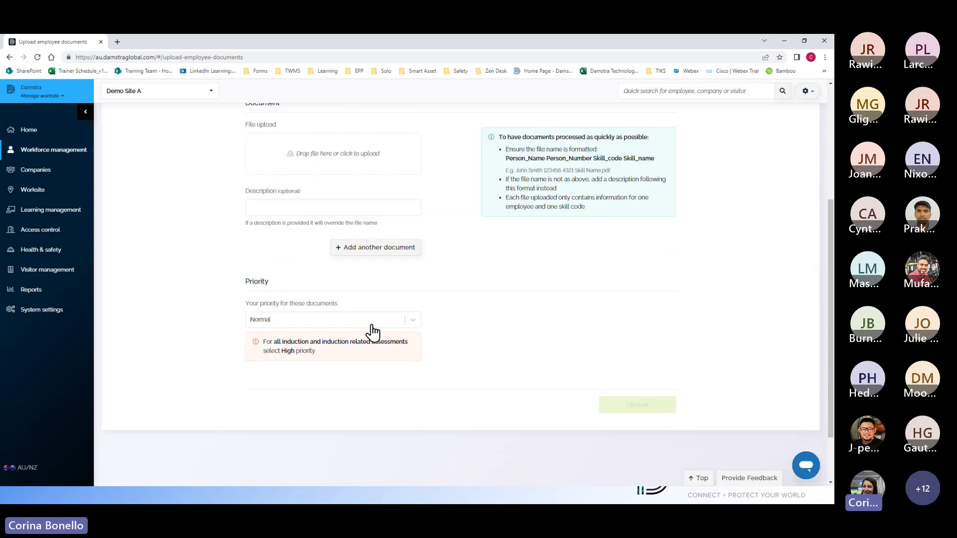
{"action": "left_click", "coordinate": [371, 325]}
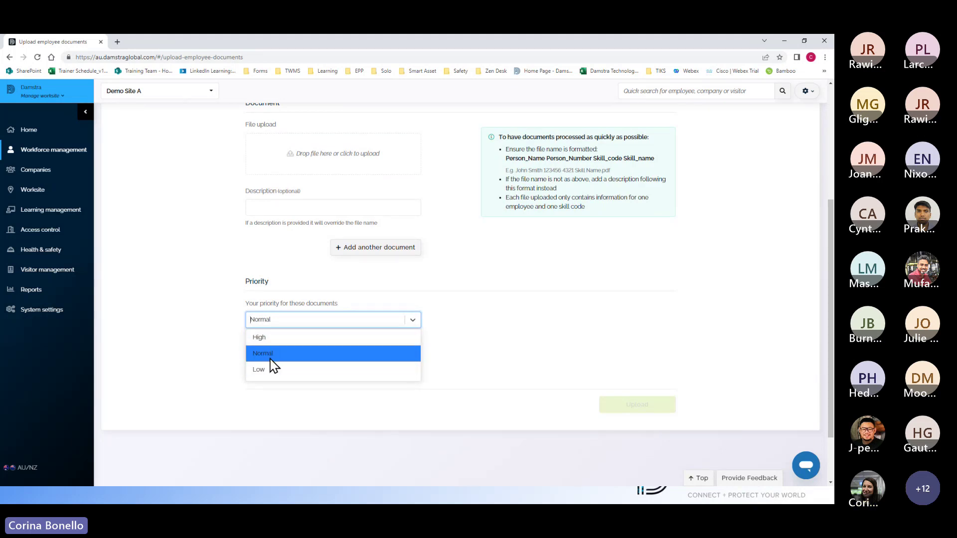
{"action": "left_click", "coordinate": [529, 268]}
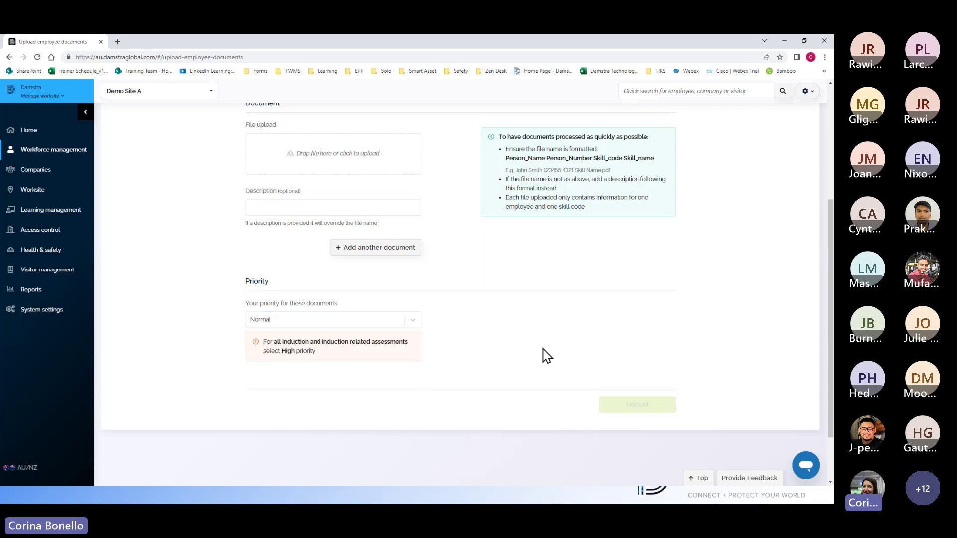
{"action": "scroll", "coordinate": [545, 354], "scroll_direction": "up", "scroll_amount": 5}
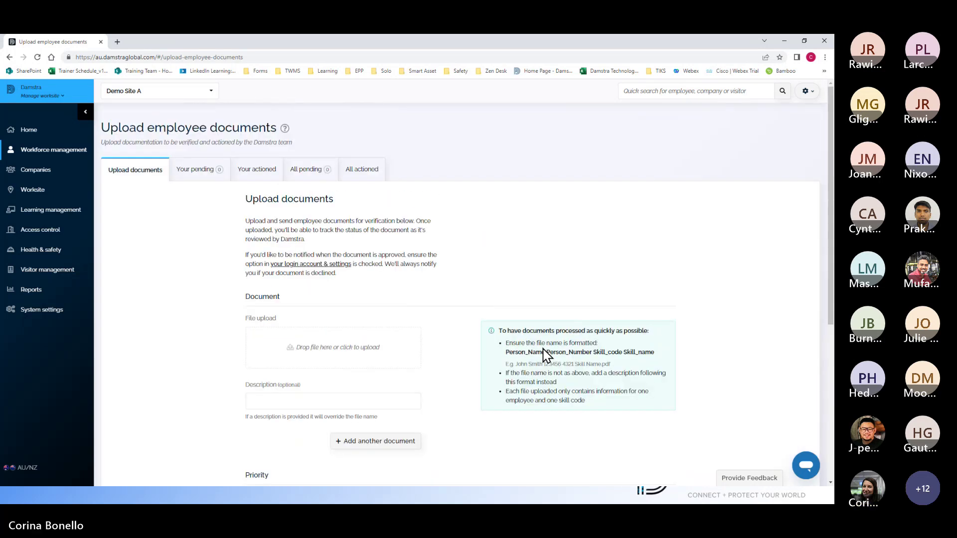
View the Your pending, Your actioned, All pending and All actioned document lists
{"action": "left_click", "coordinate": [199, 171]}
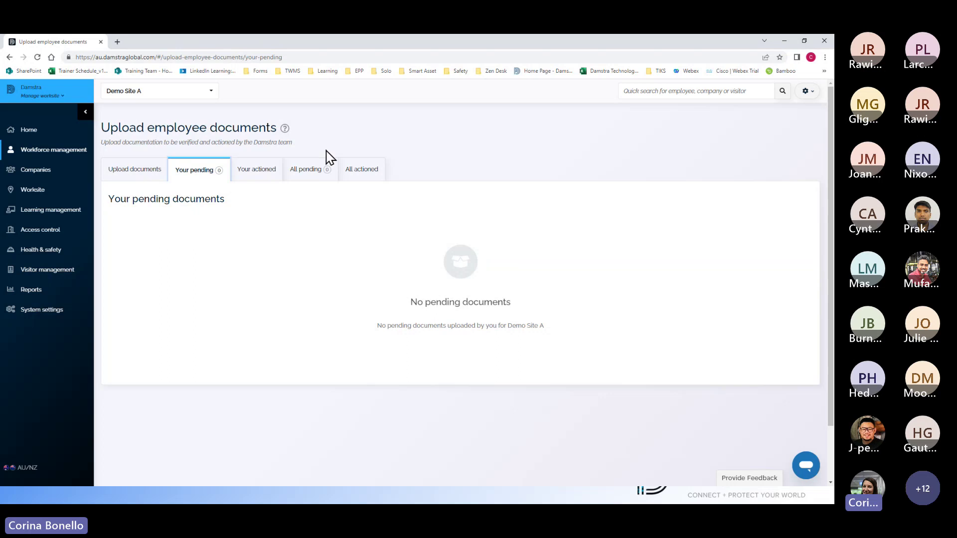
{"action": "left_click", "coordinate": [257, 174]}
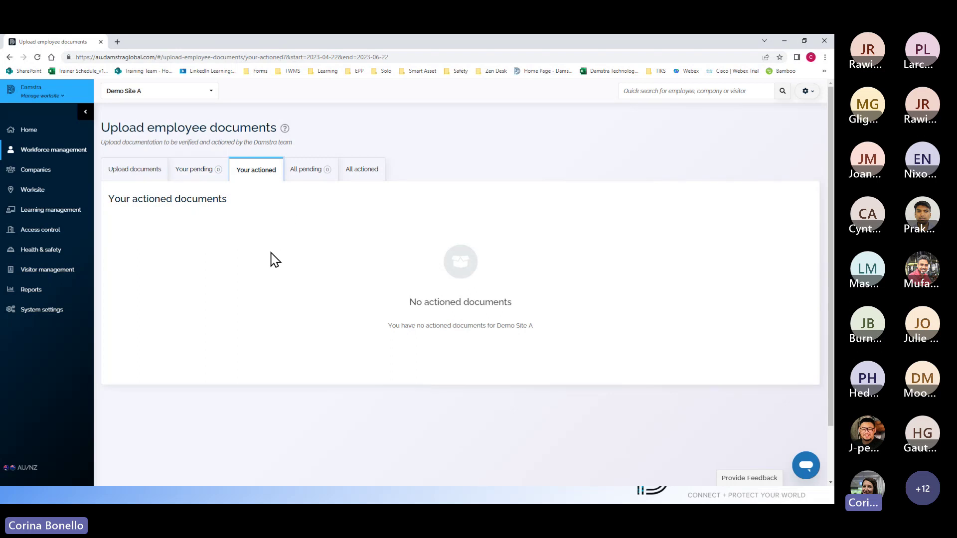
{"action": "left_click", "coordinate": [312, 171]}
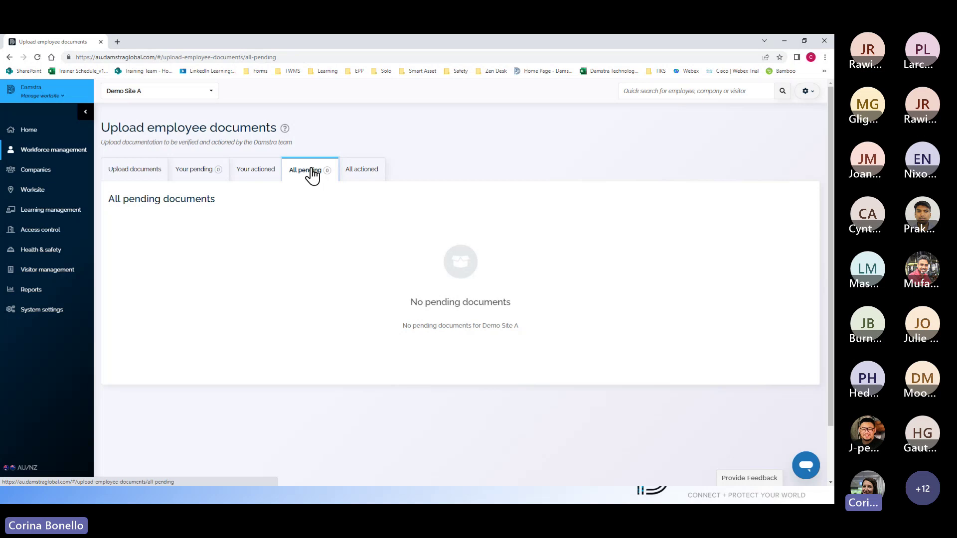
{"action": "left_click", "coordinate": [367, 171]}
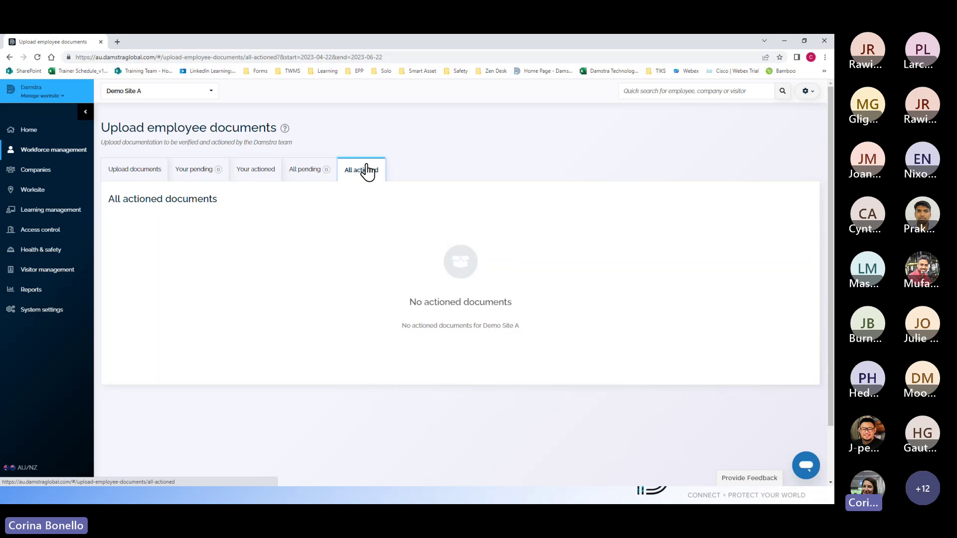
Open the Health & safety calendar in both the main and the Incognito browser windows
{"action": "left_click", "coordinate": [42, 250]}
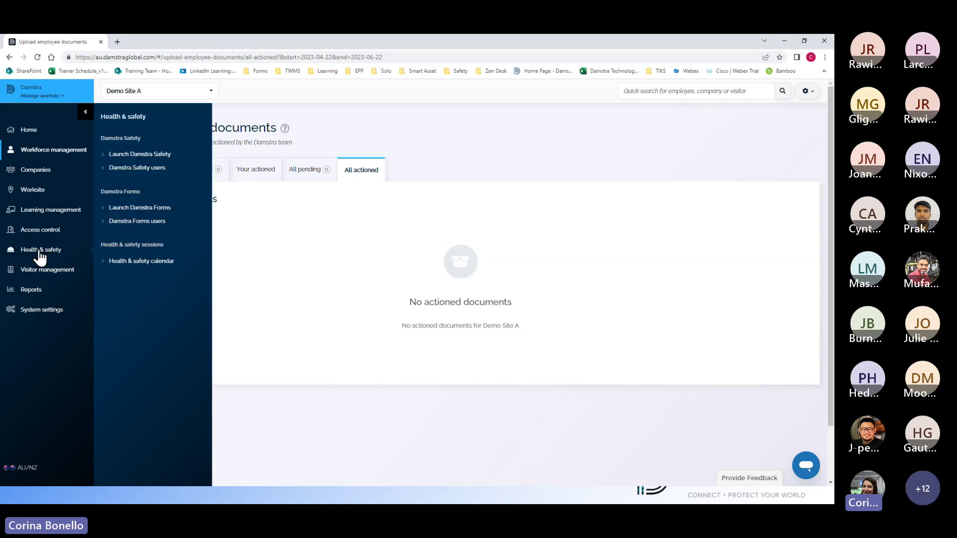
{"action": "left_click", "coordinate": [125, 261]}
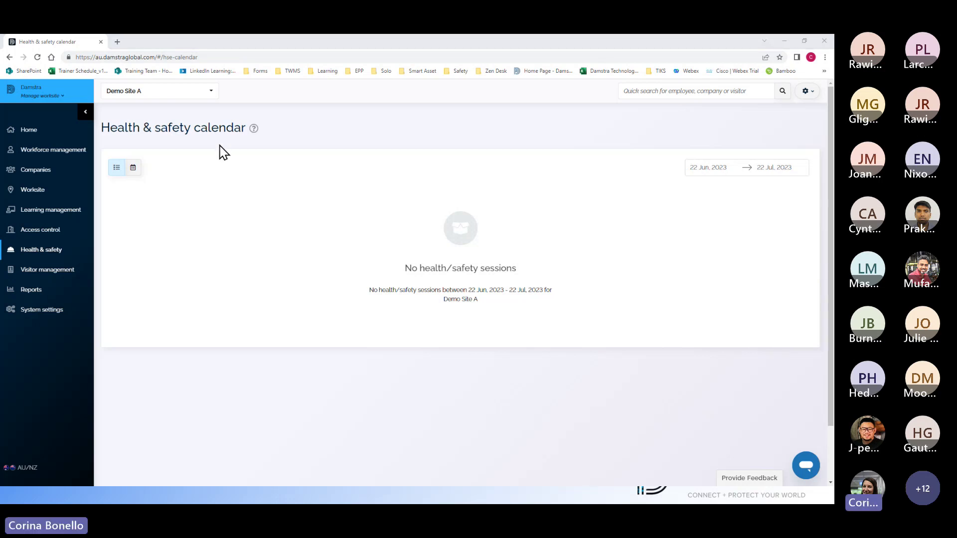
{"action": "key", "text": "alt+Tab"}
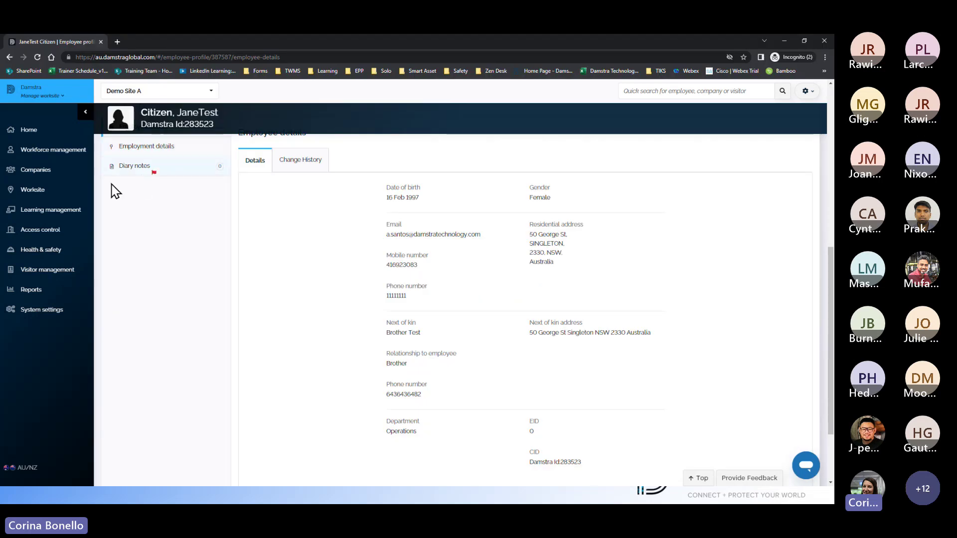
{"action": "left_click", "coordinate": [55, 252]}
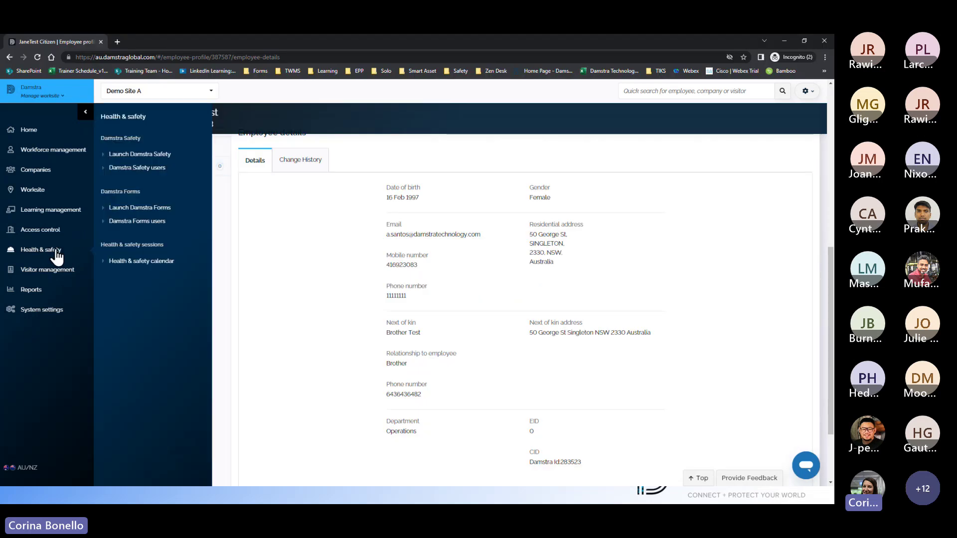
{"action": "left_click", "coordinate": [144, 262]}
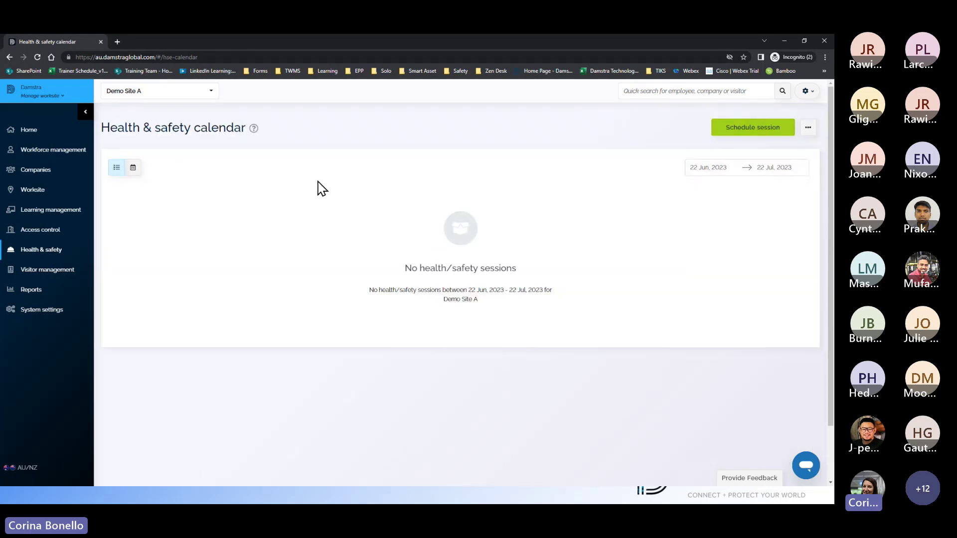
Open a blank Schedule session form with Pre-start type and scroll through its fields
{"action": "left_click", "coordinate": [753, 132]}
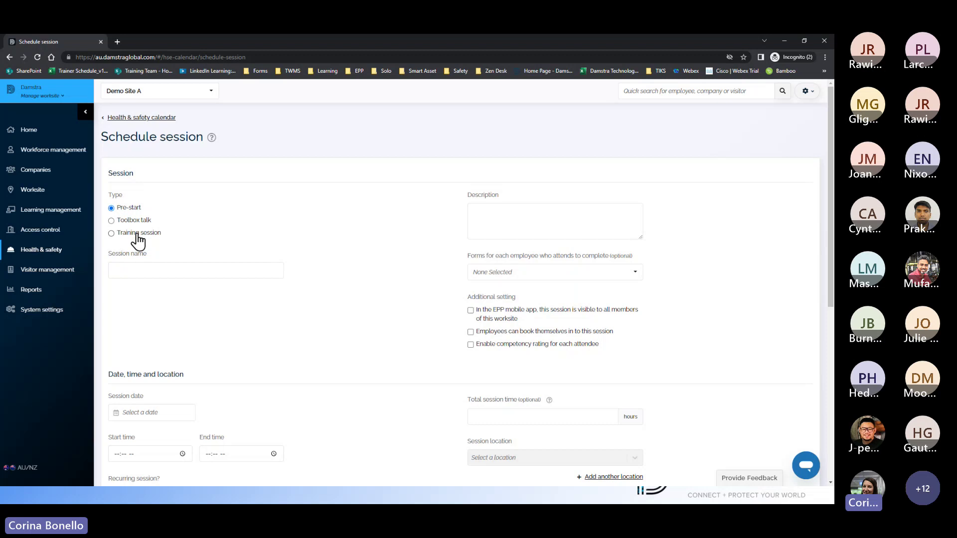
{"action": "scroll", "coordinate": [138, 241], "scroll_direction": "down", "scroll_amount": 4}
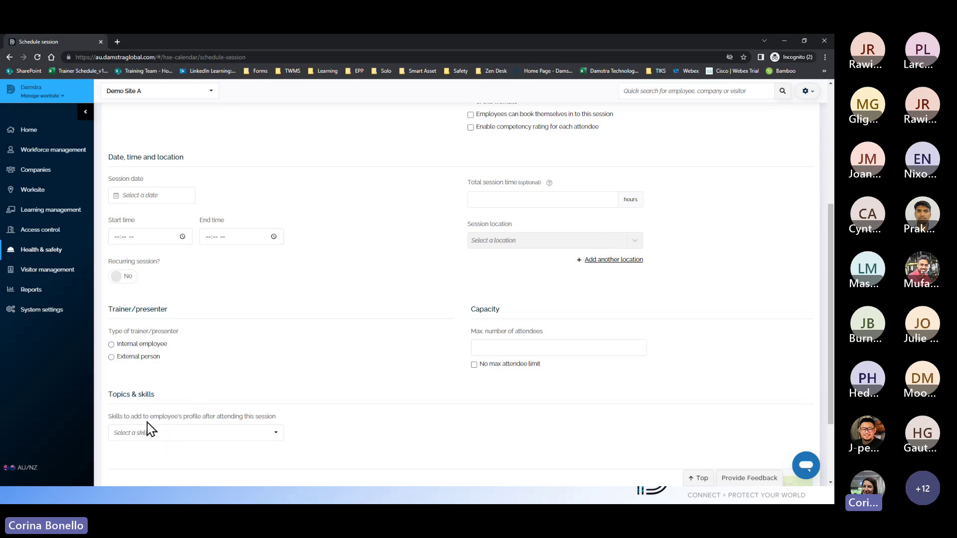
{"action": "scroll", "coordinate": [241, 353], "scroll_direction": "up", "scroll_amount": 4}
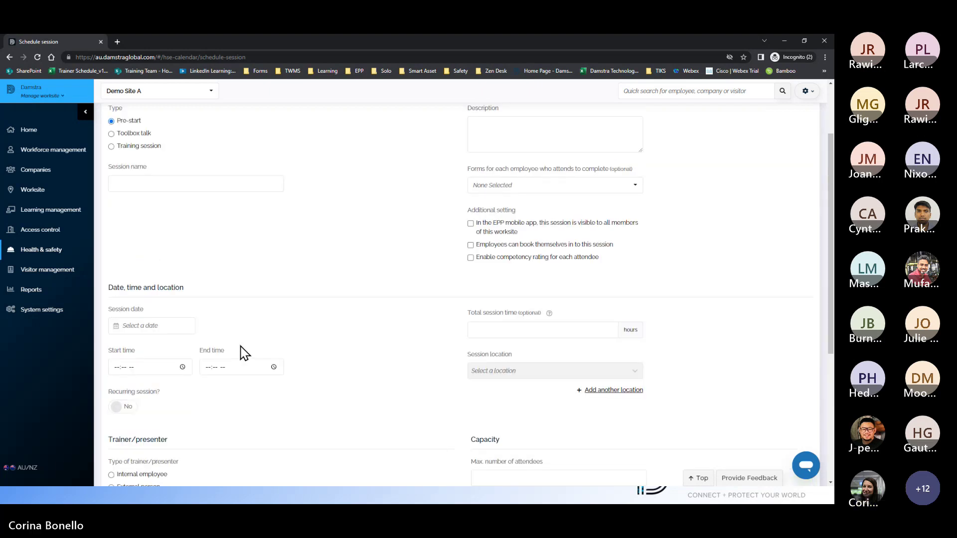
{"action": "scroll", "coordinate": [244, 353], "scroll_direction": "down", "scroll_amount": 3}
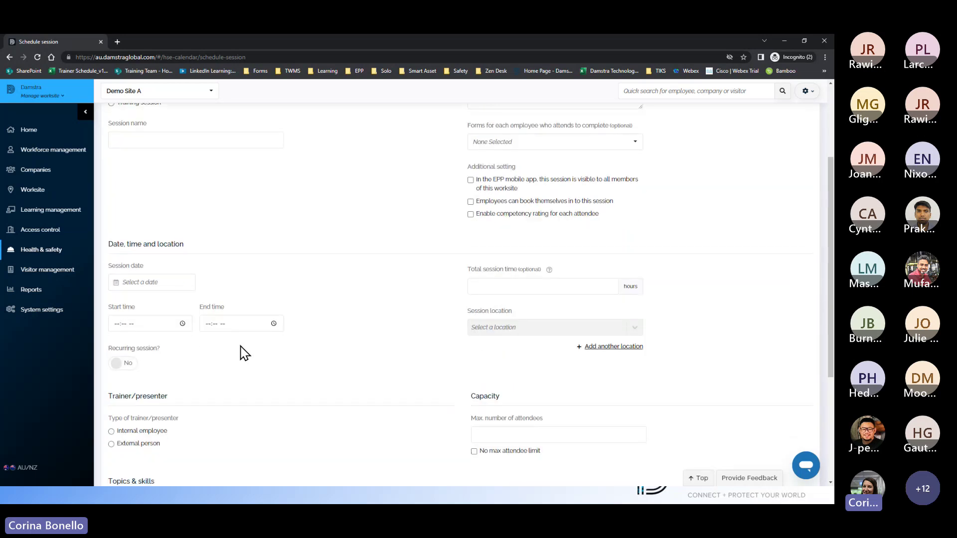
{"action": "scroll", "coordinate": [244, 353], "scroll_direction": "up", "scroll_amount": 3}
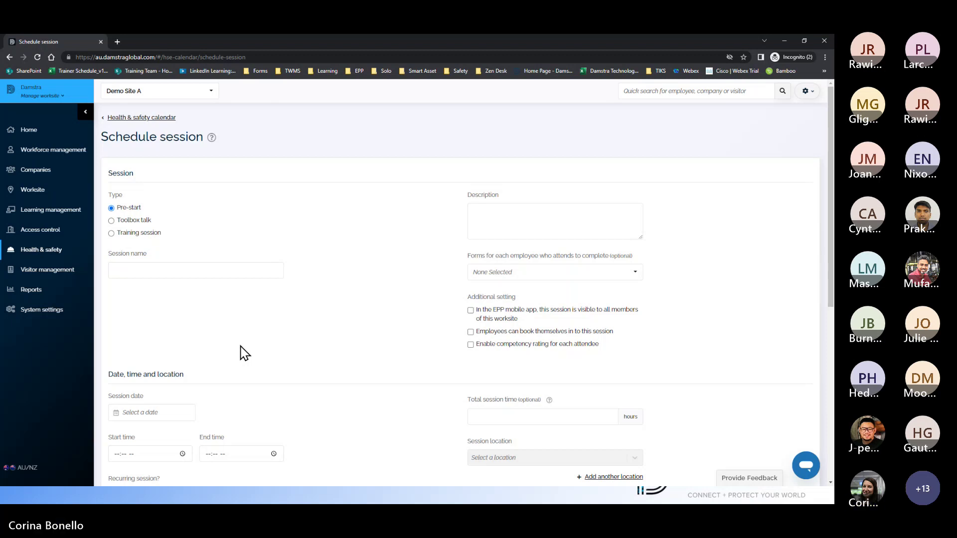
Expand Workforce management in the sidebar, then return to the PowerPoint slideshow
{"action": "left_click", "coordinate": [59, 152]}
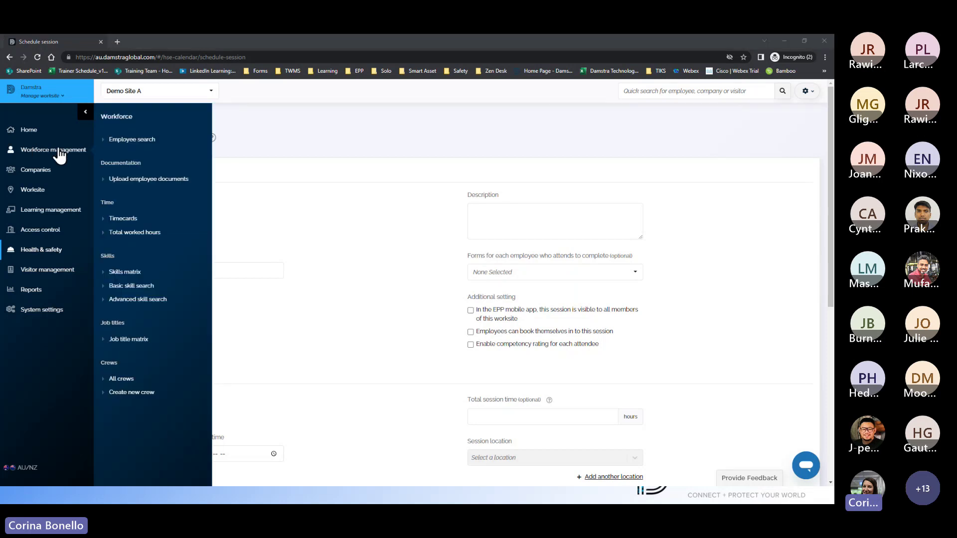
{"action": "key", "text": "alt+Tab"}
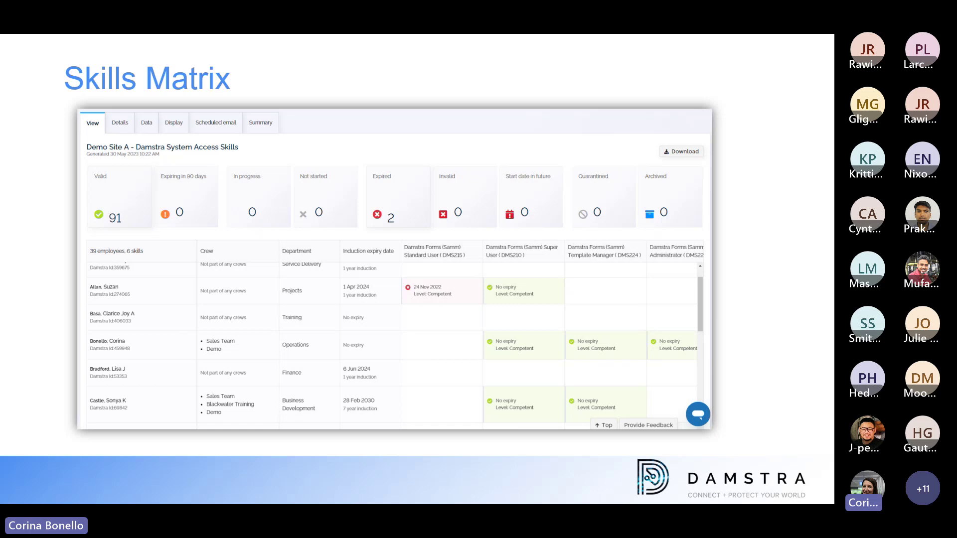
Leave the slideshow and return to the portal's Health & safety calendar
{"action": "key", "text": "alt+Tab"}
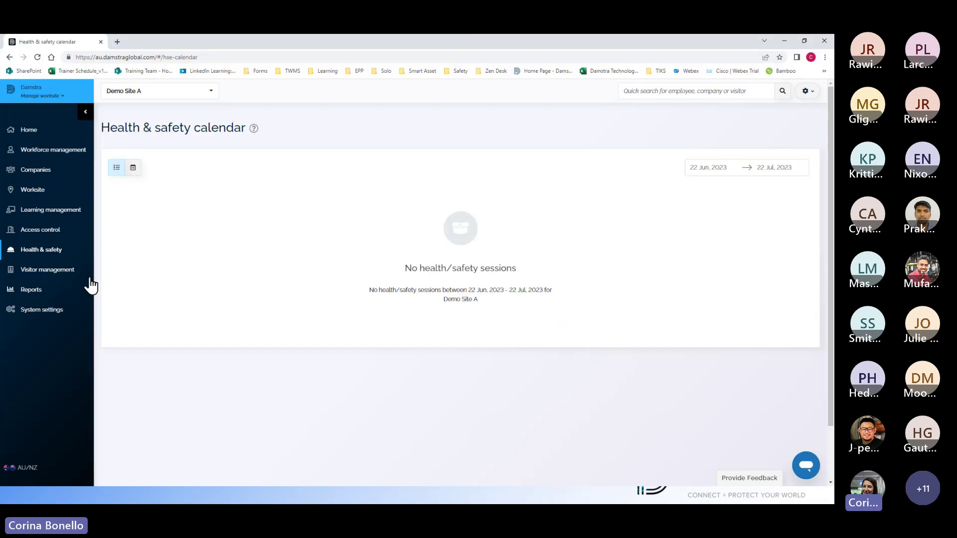
Go to Workforce management > Skills matrix to list the two saved matrixes
{"action": "left_click", "coordinate": [44, 155]}
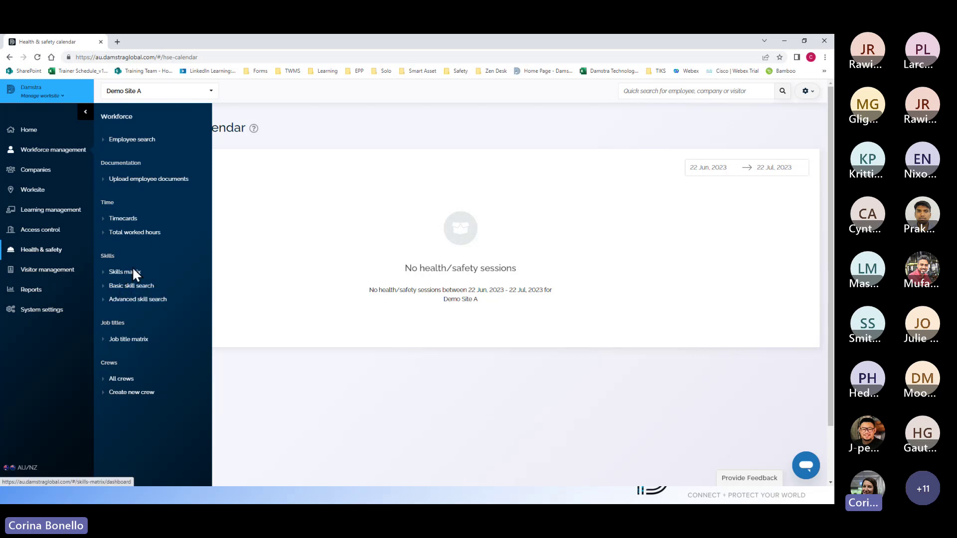
{"action": "left_click", "coordinate": [121, 271]}
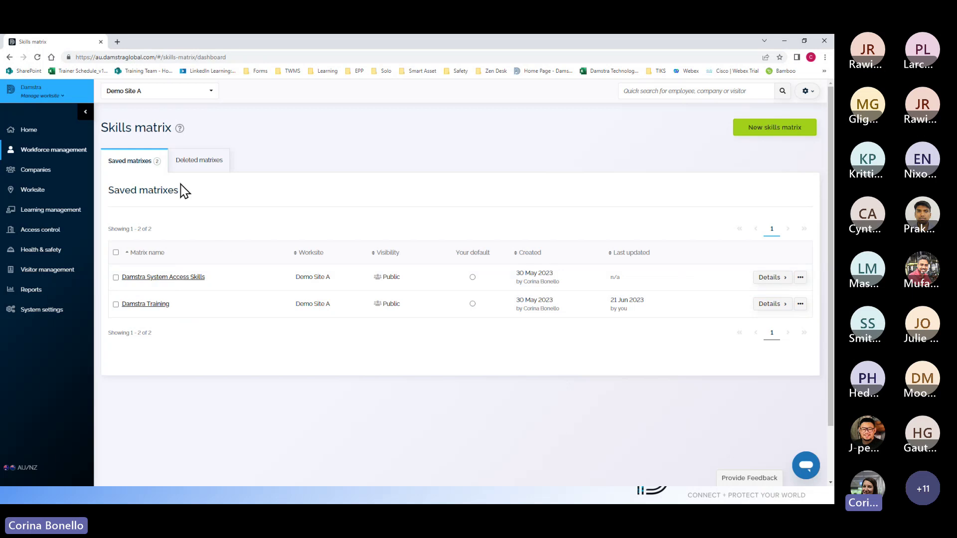
{"action": "left_click", "coordinate": [188, 278]}
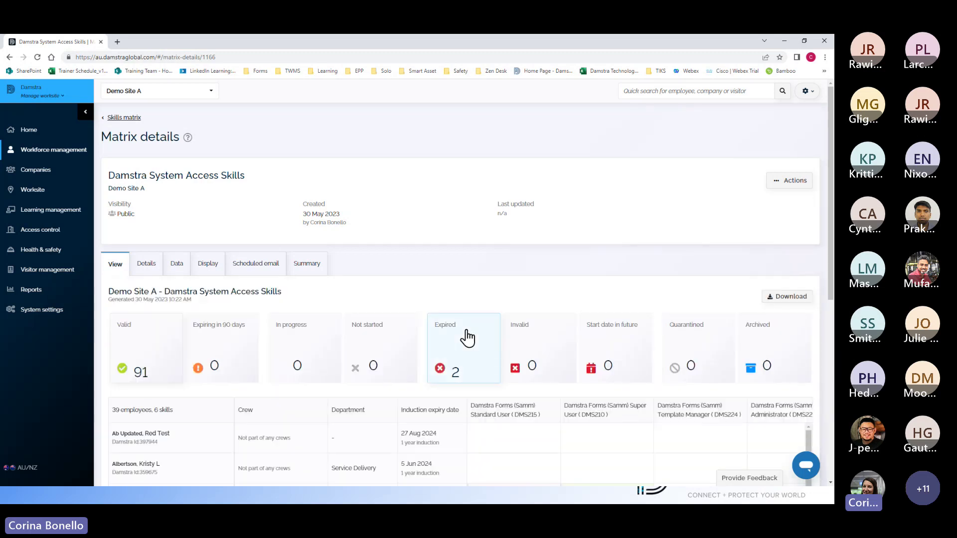
{"action": "scroll", "coordinate": [467, 337], "scroll_direction": "down", "scroll_amount": 3}
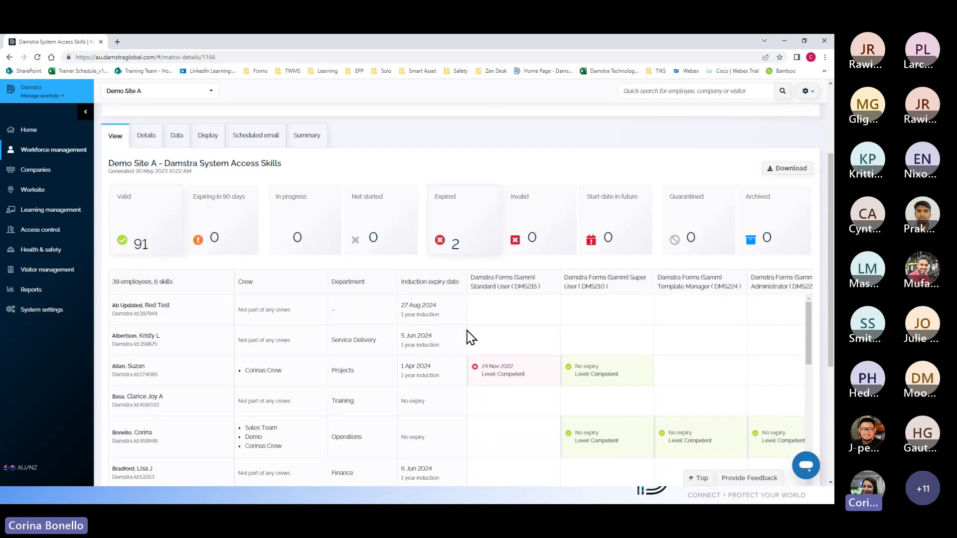
{"action": "scroll", "coordinate": [468, 335], "scroll_direction": "down", "scroll_amount": 10}
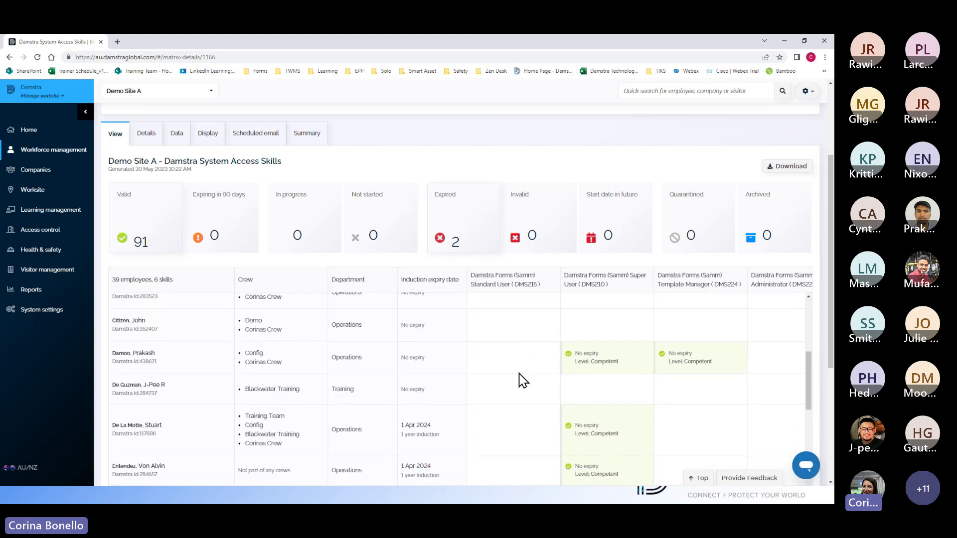
{"action": "scroll", "coordinate": [522, 381], "scroll_direction": "up", "scroll_amount": 10}
{"action": "scroll", "coordinate": [522, 381], "scroll_direction": "up", "scroll_amount": 2}
{"action": "scroll", "coordinate": [518, 376], "scroll_direction": "up", "scroll_amount": 3}
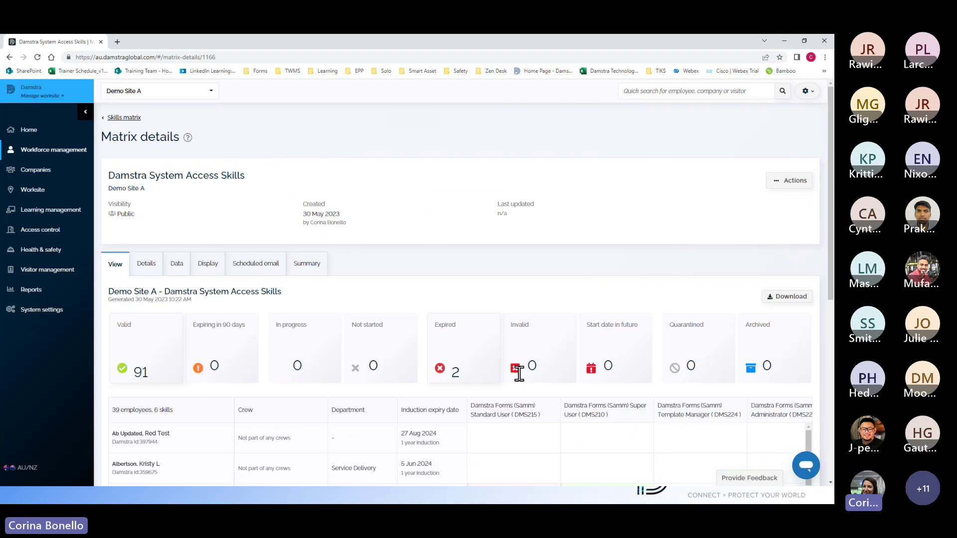
{"action": "left_click", "coordinate": [132, 118]}
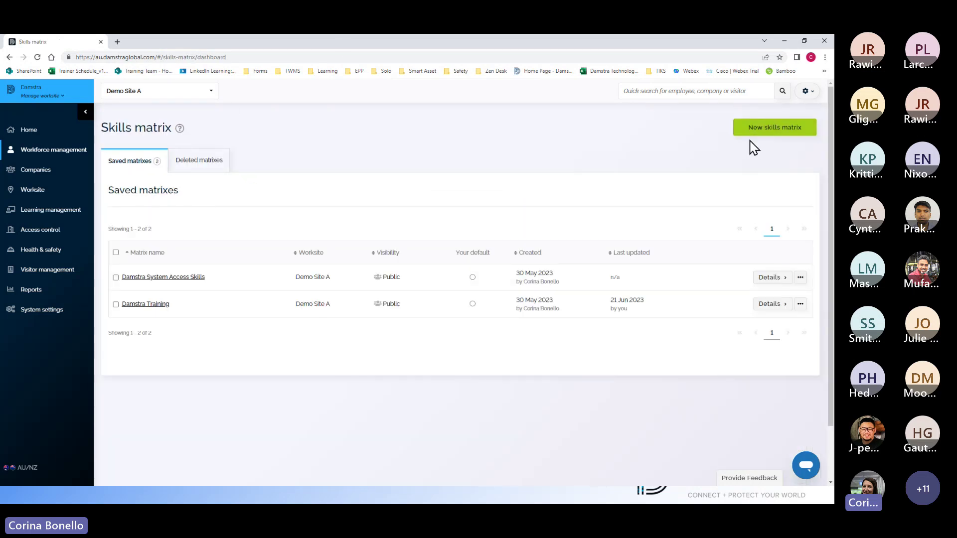
Open a new skills matrix form for Demo Site A and scroll through its blank fields
{"action": "left_click", "coordinate": [768, 133]}
{"action": "left_click", "coordinate": [770, 133]}
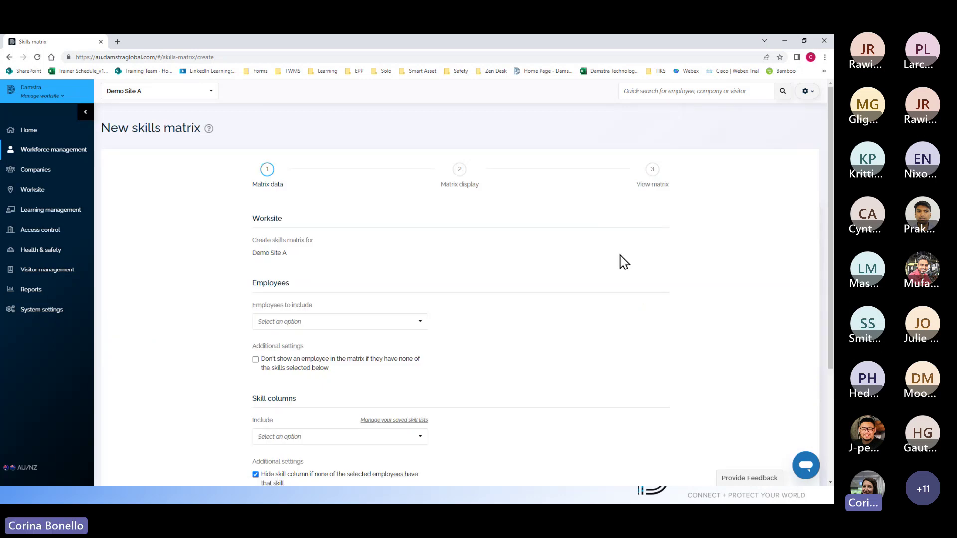
{"action": "scroll", "coordinate": [624, 267], "scroll_direction": "down", "scroll_amount": 3}
{"action": "scroll", "coordinate": [598, 244], "scroll_direction": "up", "scroll_amount": 3}
{"action": "scroll", "coordinate": [445, 283], "scroll_direction": "down", "scroll_amount": 3}
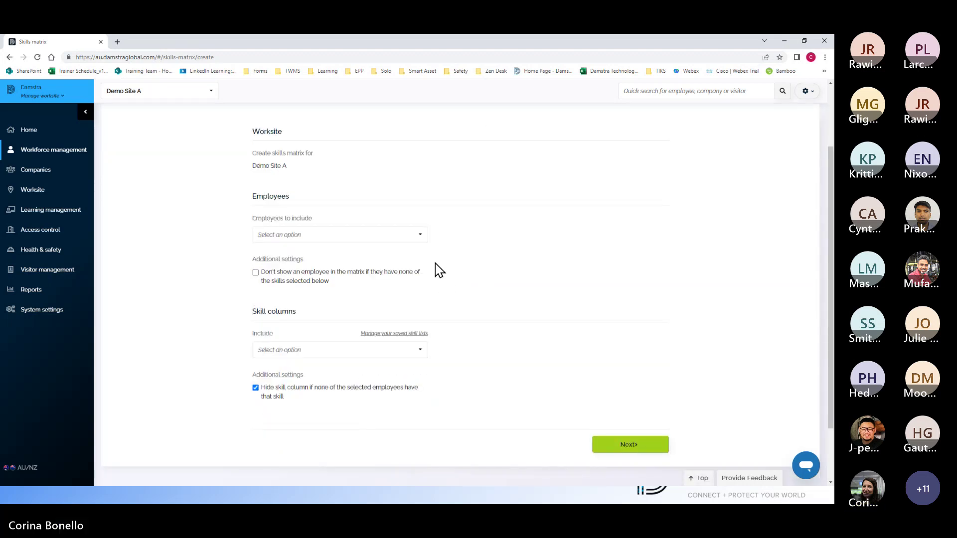
{"action": "scroll", "coordinate": [305, 215], "scroll_direction": "up", "scroll_amount": 1}
{"action": "scroll", "coordinate": [306, 214], "scroll_direction": "up", "scroll_amount": 1}
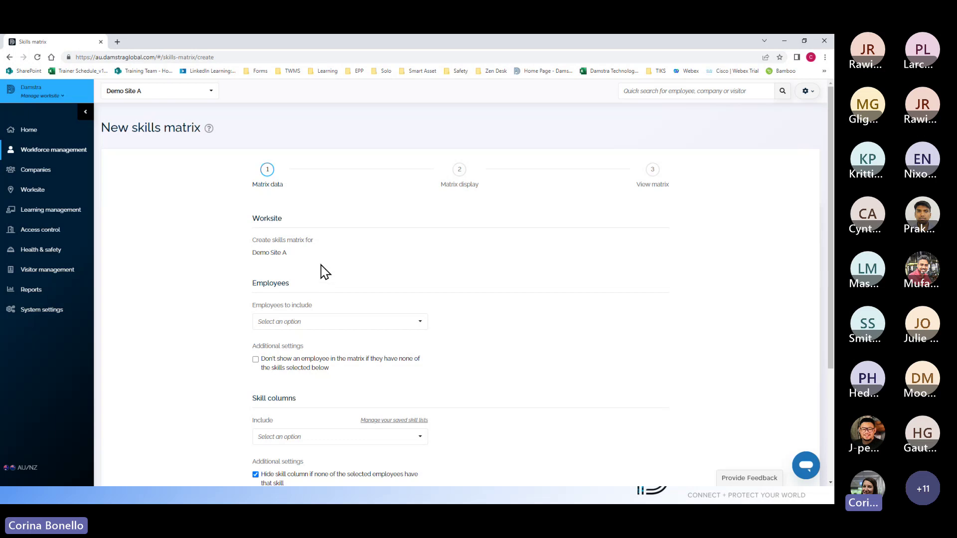
{"action": "scroll", "coordinate": [321, 273], "scroll_direction": "down", "scroll_amount": 2}
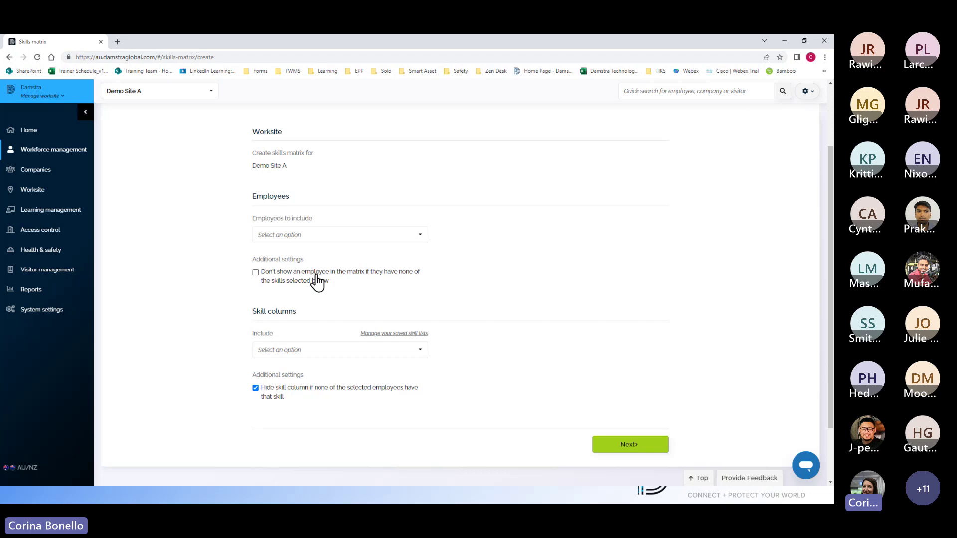
Open the Employees to include options and look through the available choices
{"action": "left_click", "coordinate": [298, 237]}
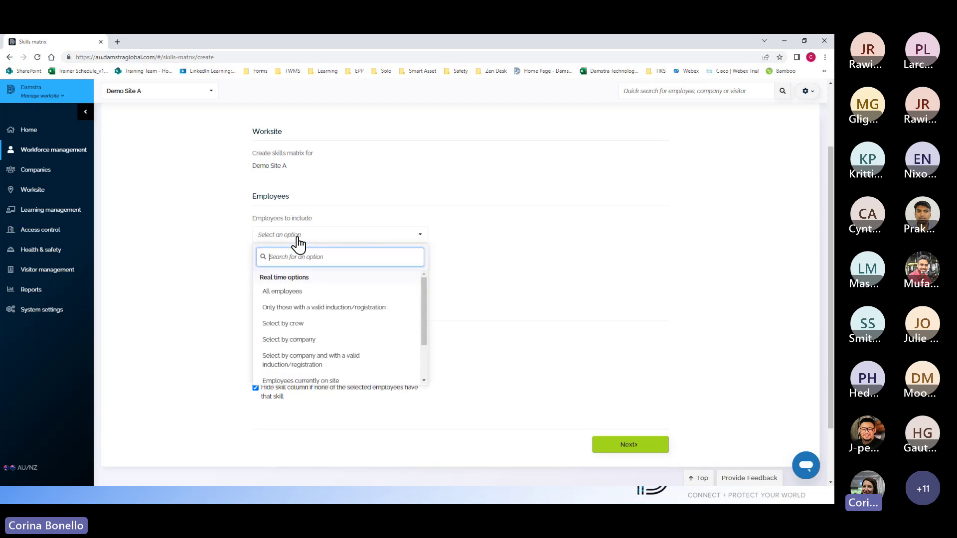
{"action": "scroll", "coordinate": [363, 312], "scroll_direction": "down", "scroll_amount": 1}
{"action": "scroll", "coordinate": [365, 321], "scroll_direction": "down", "scroll_amount": 3}
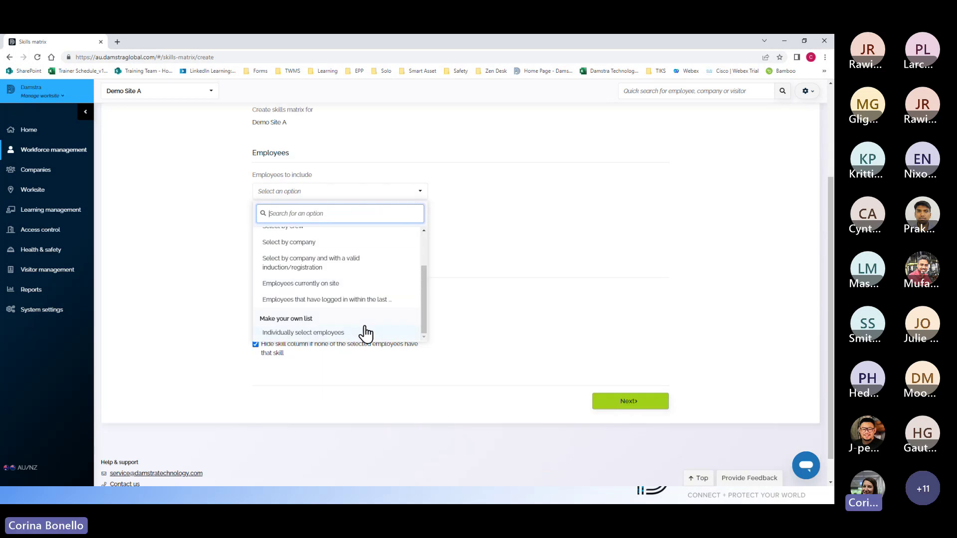
{"action": "scroll", "coordinate": [368, 319], "scroll_direction": "up", "scroll_amount": 3}
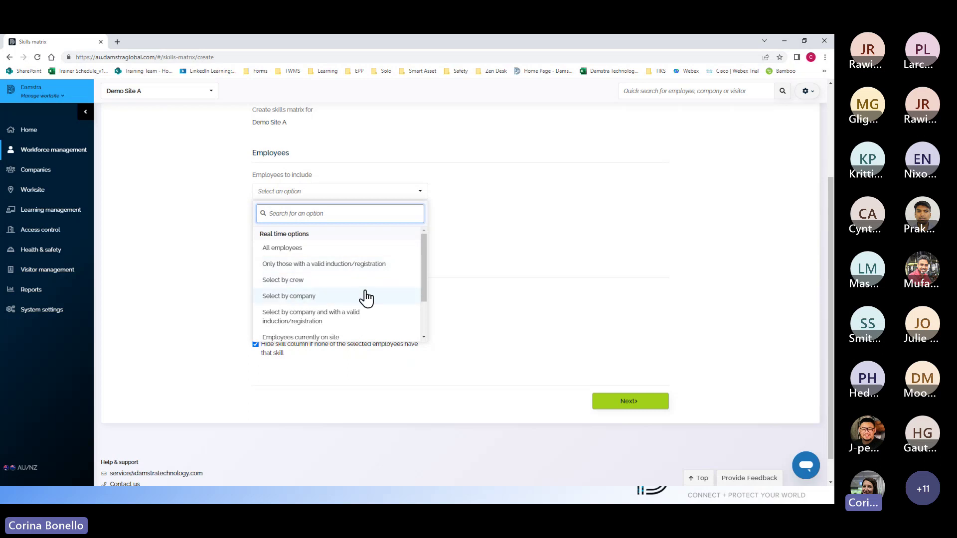
{"action": "scroll", "coordinate": [349, 289], "scroll_direction": "down", "scroll_amount": 1}
{"action": "scroll", "coordinate": [332, 295], "scroll_direction": "down", "scroll_amount": 1}
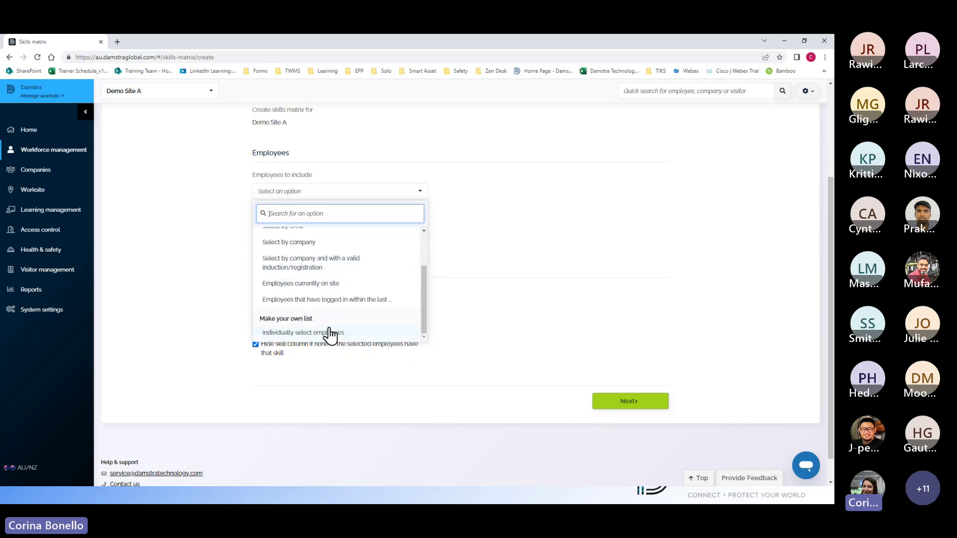
{"action": "scroll", "coordinate": [341, 326], "scroll_direction": "up", "scroll_amount": 2}
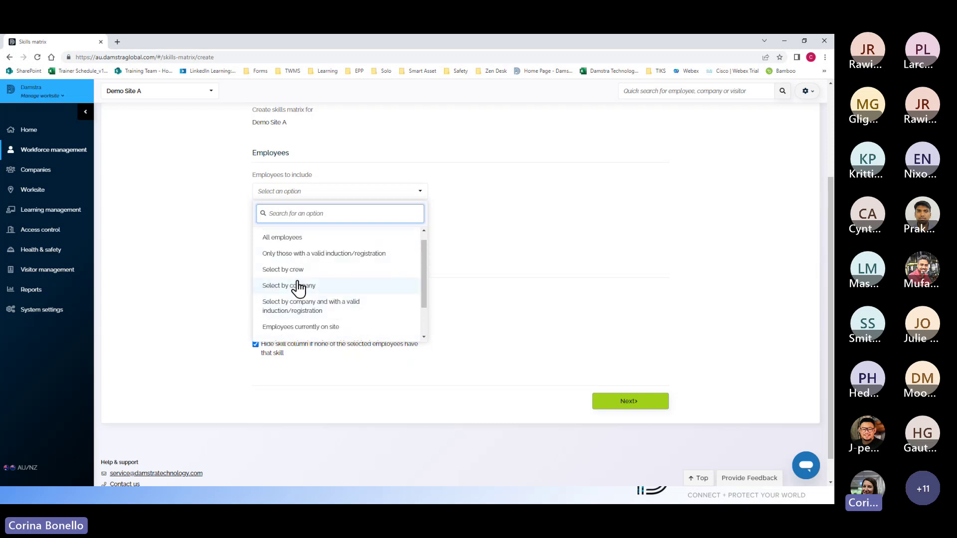
Try Select by crew with Corinas Crew and Demo Test Workers, then remove both crews
{"action": "left_click", "coordinate": [293, 270]}
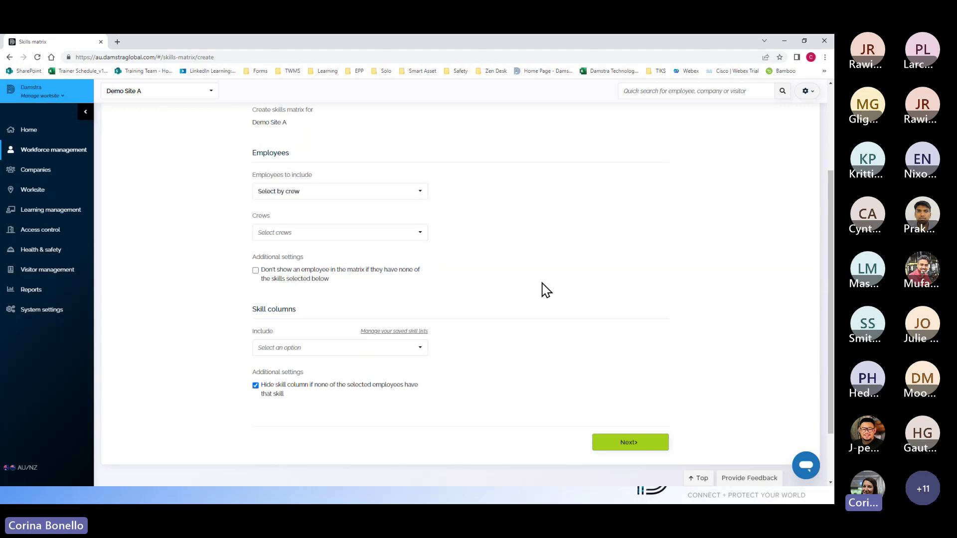
{"action": "left_click", "coordinate": [417, 237]}
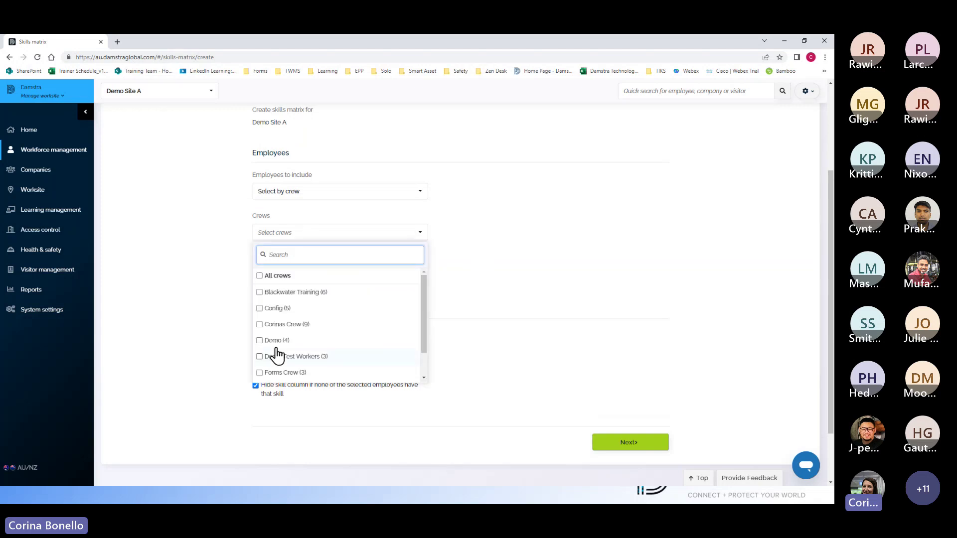
{"action": "left_click", "coordinate": [259, 326]}
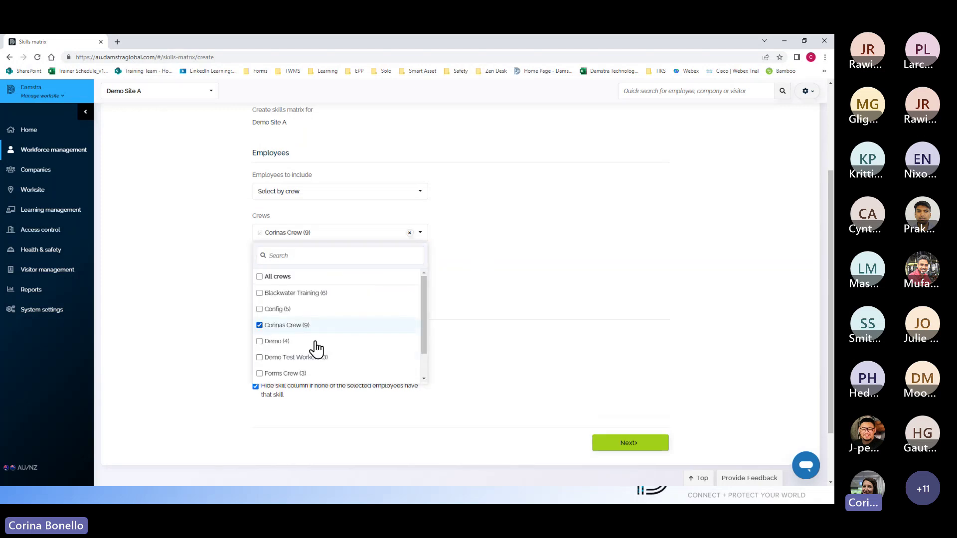
{"action": "left_click", "coordinate": [259, 357]}
{"action": "scroll", "coordinate": [404, 334], "scroll_direction": "down", "scroll_amount": 2}
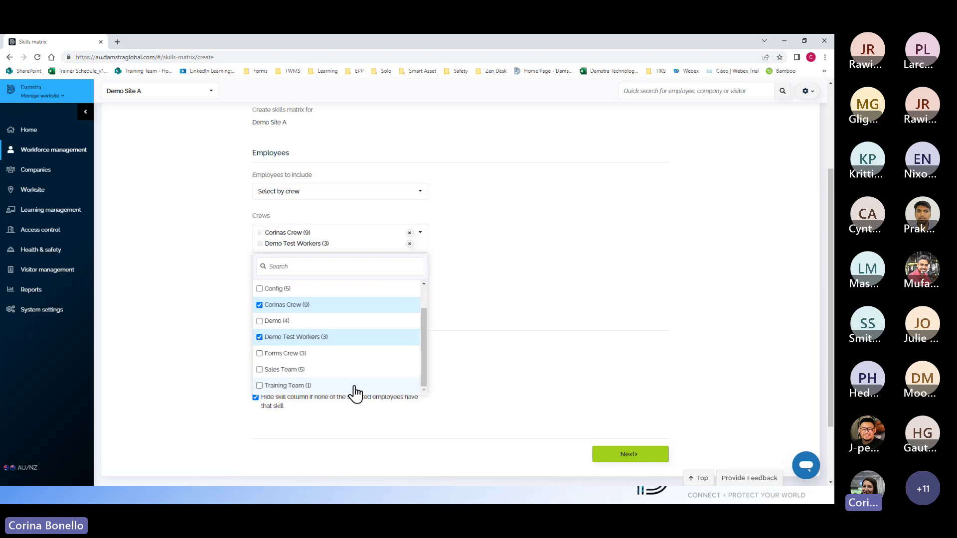
{"action": "scroll", "coordinate": [395, 320], "scroll_direction": "up", "scroll_amount": 2}
{"action": "left_click", "coordinate": [410, 243]}
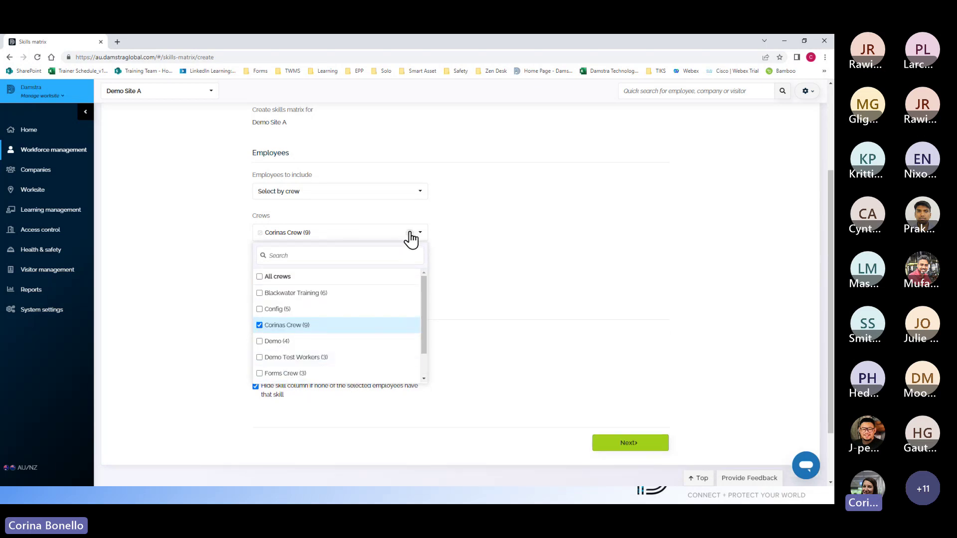
{"action": "left_click", "coordinate": [409, 233]}
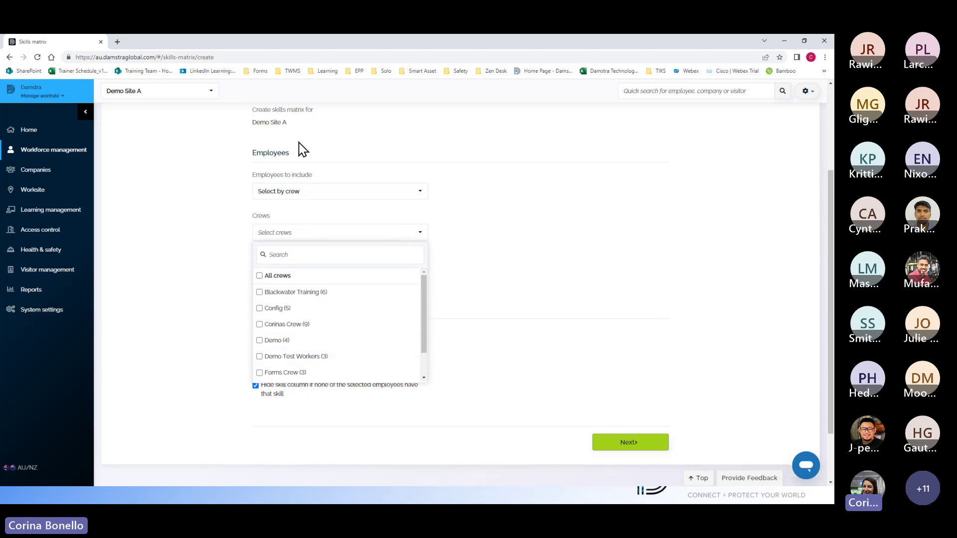
Set Employees to include to All employees
{"action": "left_click", "coordinate": [420, 193]}
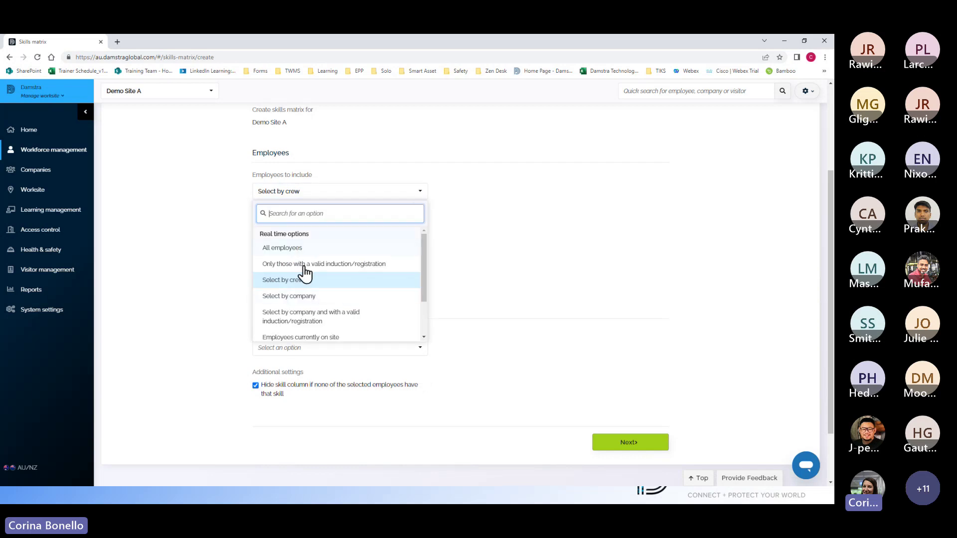
{"action": "scroll", "coordinate": [319, 306], "scroll_direction": "down", "scroll_amount": 3}
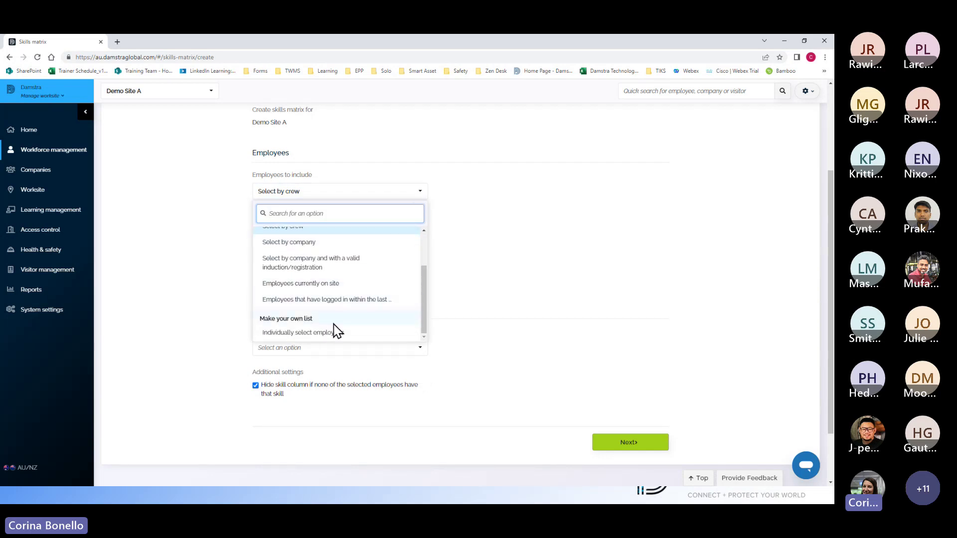
{"action": "scroll", "coordinate": [336, 332], "scroll_direction": "up", "scroll_amount": 3}
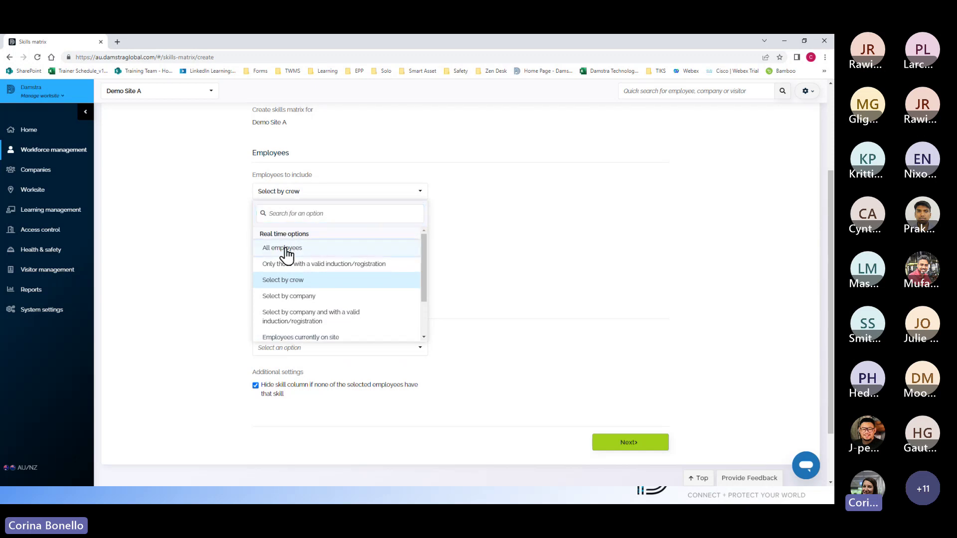
{"action": "left_click", "coordinate": [313, 249]}
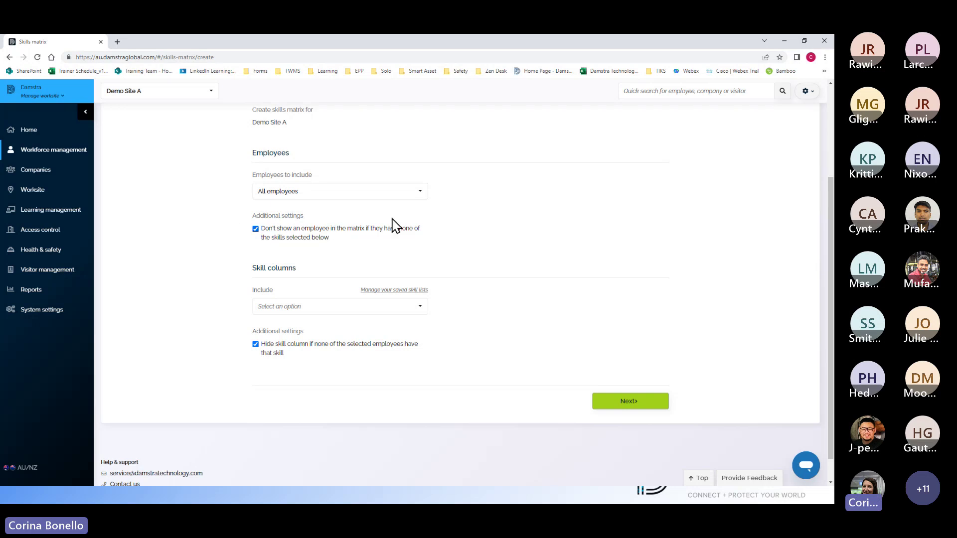
{"action": "scroll", "coordinate": [394, 224], "scroll_direction": "down", "scroll_amount": 1}
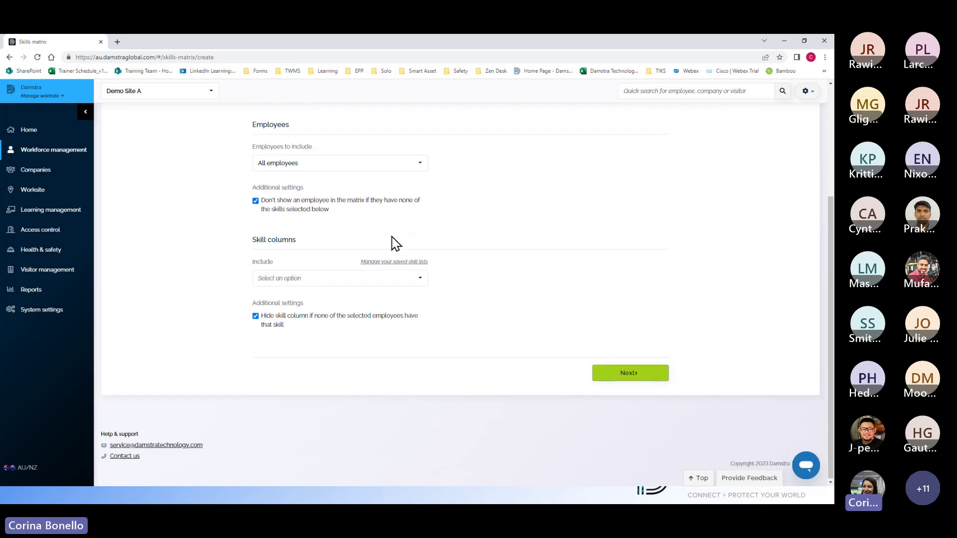
{"action": "scroll", "coordinate": [374, 219], "scroll_direction": "up", "scroll_amount": 3}
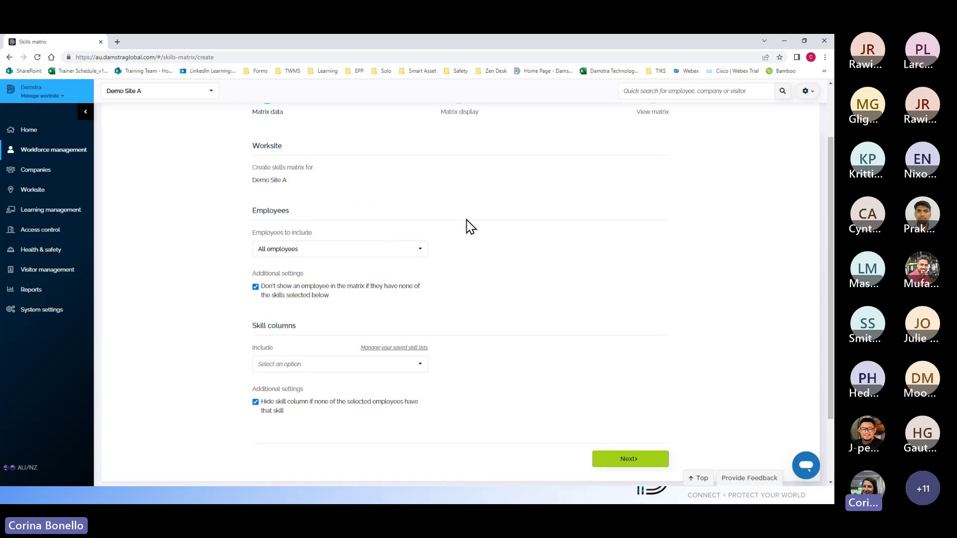
{"action": "scroll", "coordinate": [465, 226], "scroll_direction": "down", "scroll_amount": 3}
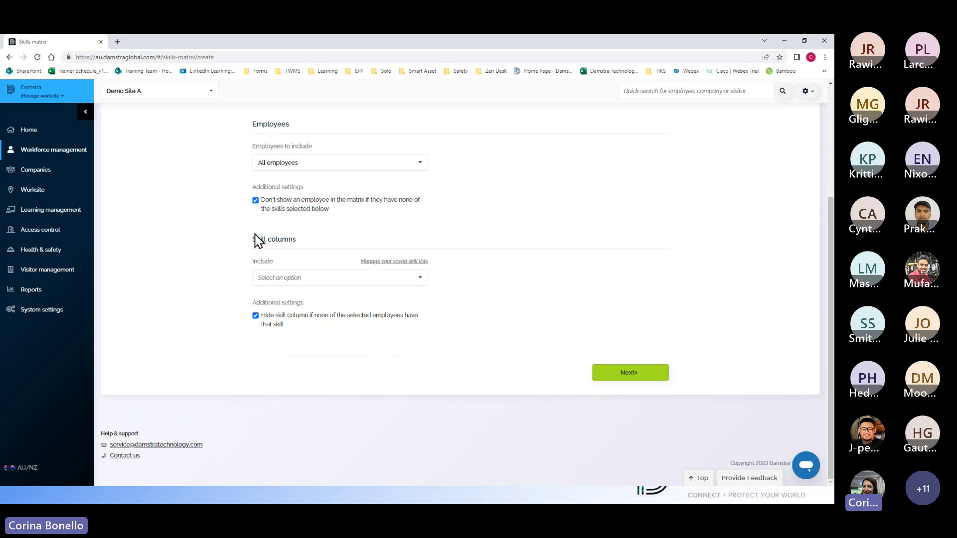
Set the Skill columns Include option to Individually select skills
{"action": "left_click", "coordinate": [420, 279]}
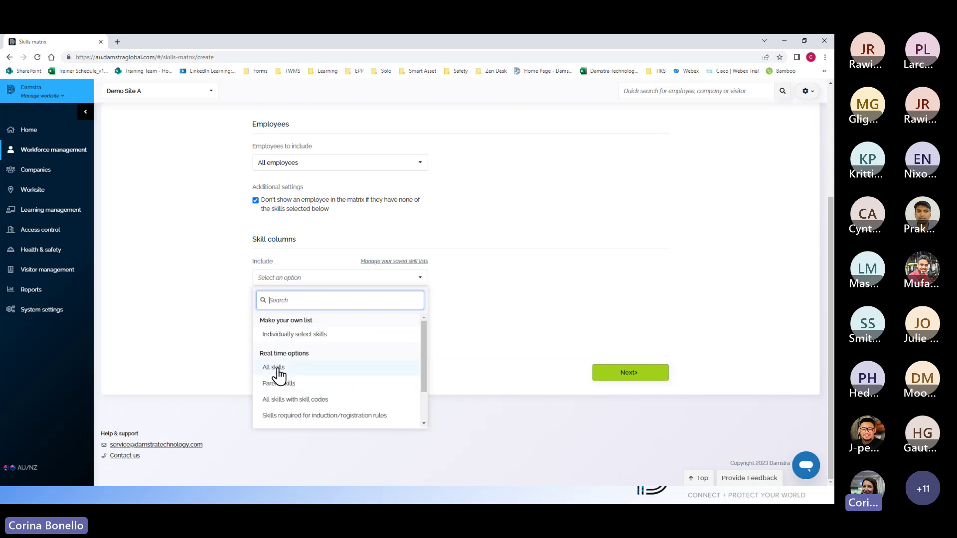
{"action": "scroll", "coordinate": [284, 392], "scroll_direction": "down", "scroll_amount": 1}
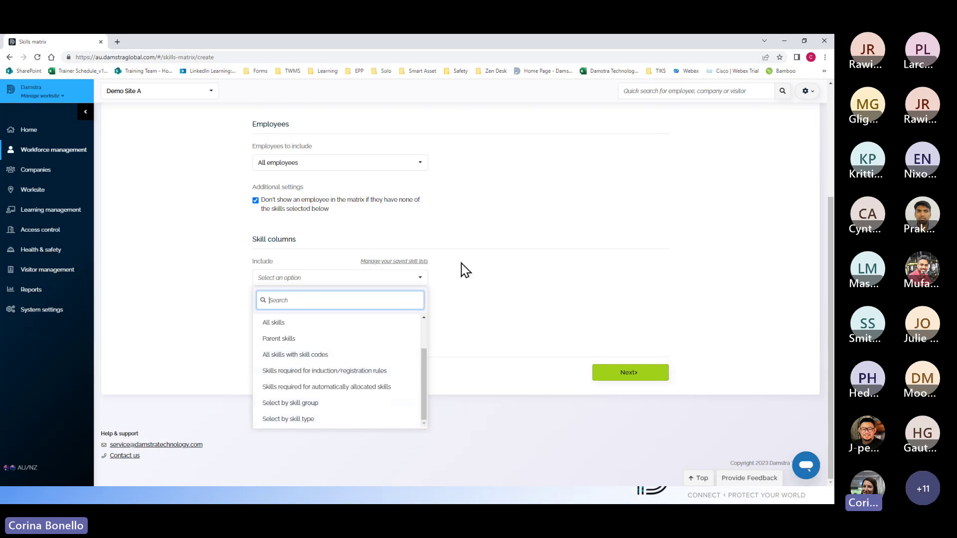
{"action": "scroll", "coordinate": [325, 369], "scroll_direction": "up", "scroll_amount": 2}
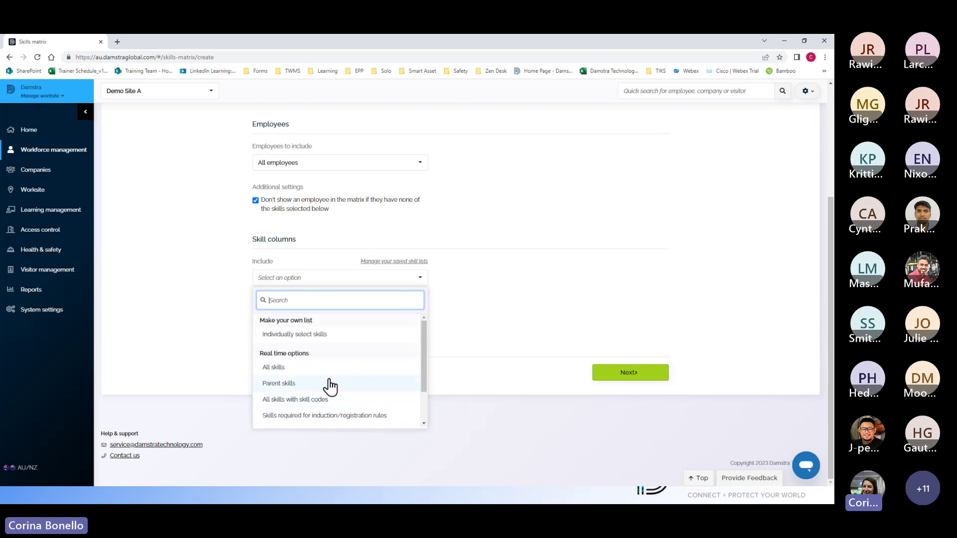
{"action": "left_click", "coordinate": [299, 334]}
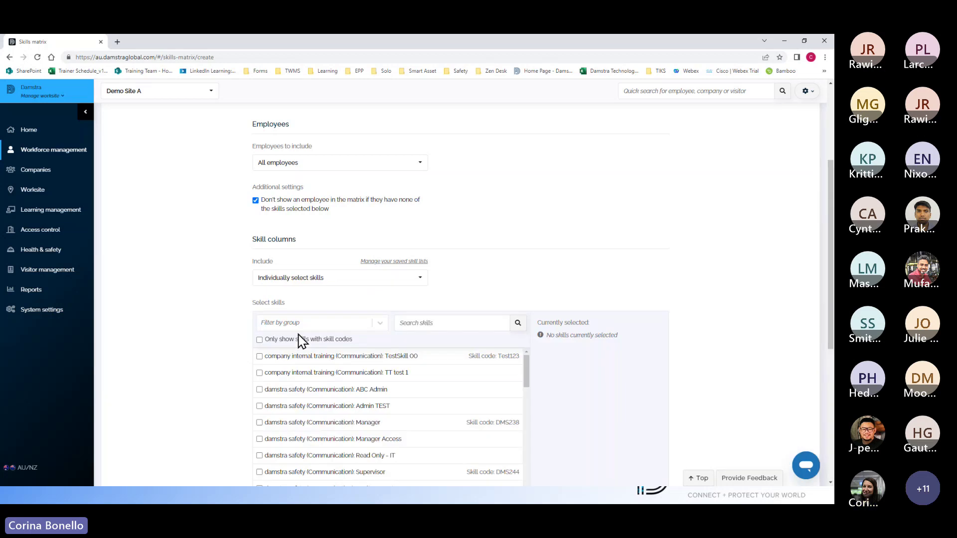
{"action": "scroll", "coordinate": [538, 259], "scroll_direction": "down", "scroll_amount": 2}
{"action": "scroll", "coordinate": [492, 338], "scroll_direction": "down", "scroll_amount": 1}
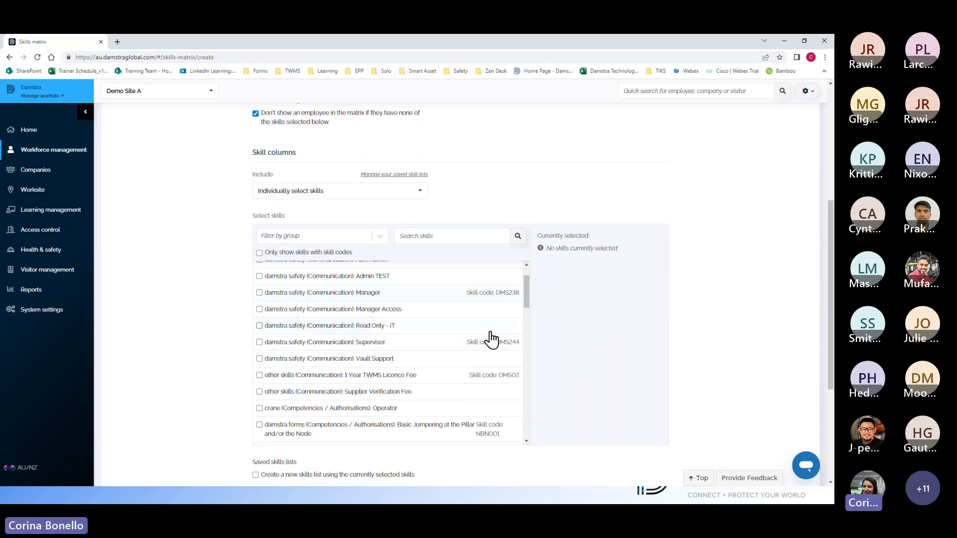
{"action": "scroll", "coordinate": [391, 329], "scroll_direction": "up", "scroll_amount": 1}
Filter the skills list to the Damstra Forms group
{"action": "left_click", "coordinate": [379, 236]}
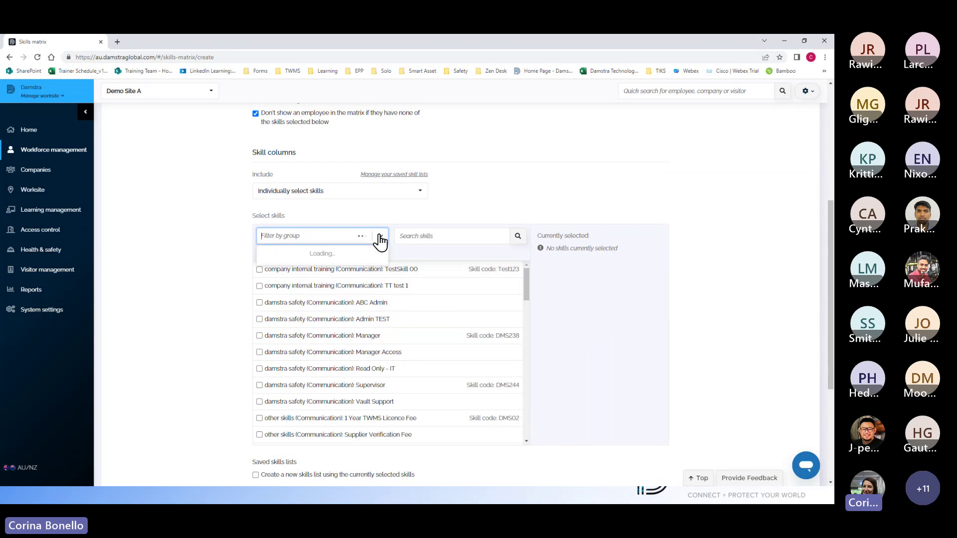
{"action": "scroll", "coordinate": [314, 338], "scroll_direction": "down", "scroll_amount": 5}
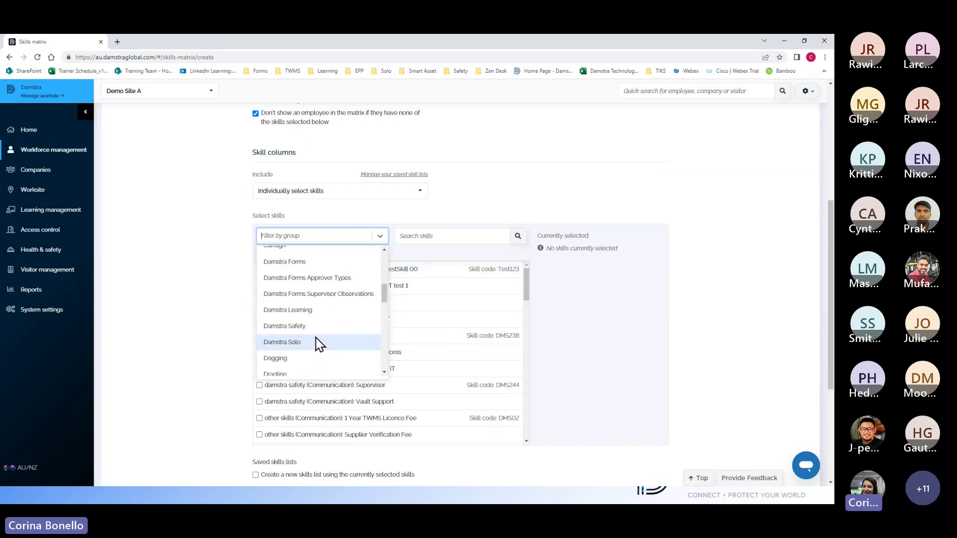
{"action": "left_click", "coordinate": [289, 264]}
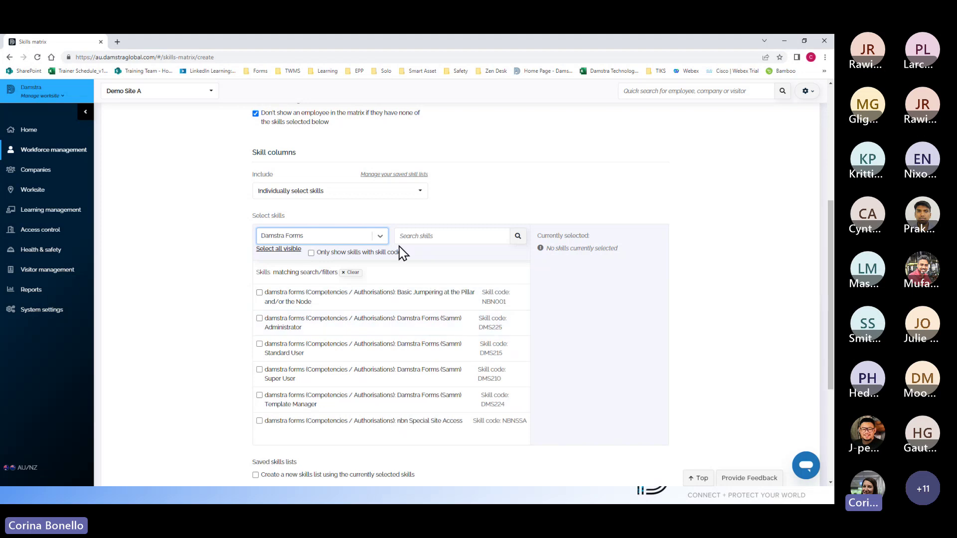
Tick Basic Jumpering, nbn Special Site Access, Template Manager, Super User, Standard User and Administrator
{"action": "left_click", "coordinate": [259, 294]}
{"action": "scroll", "coordinate": [269, 336], "scroll_direction": "down", "scroll_amount": 1}
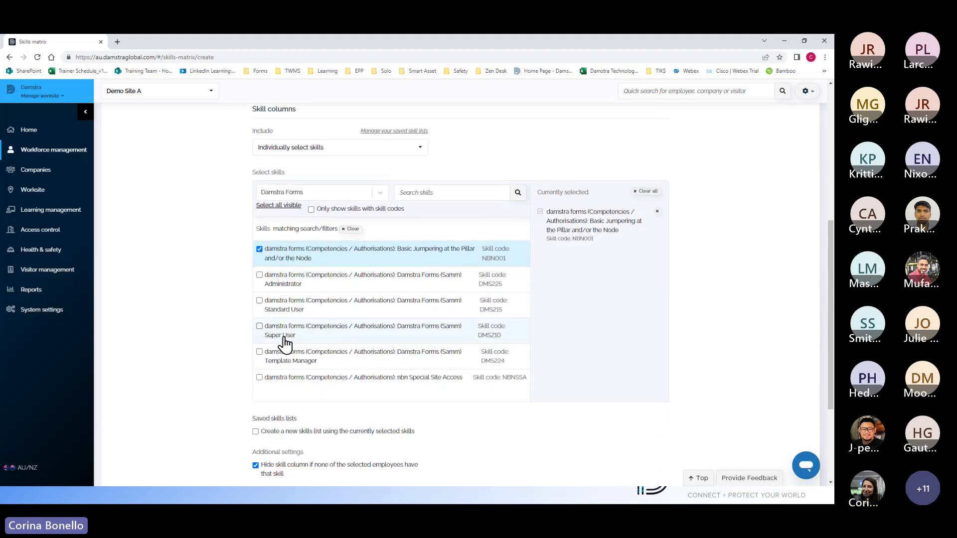
{"action": "left_click", "coordinate": [261, 378]}
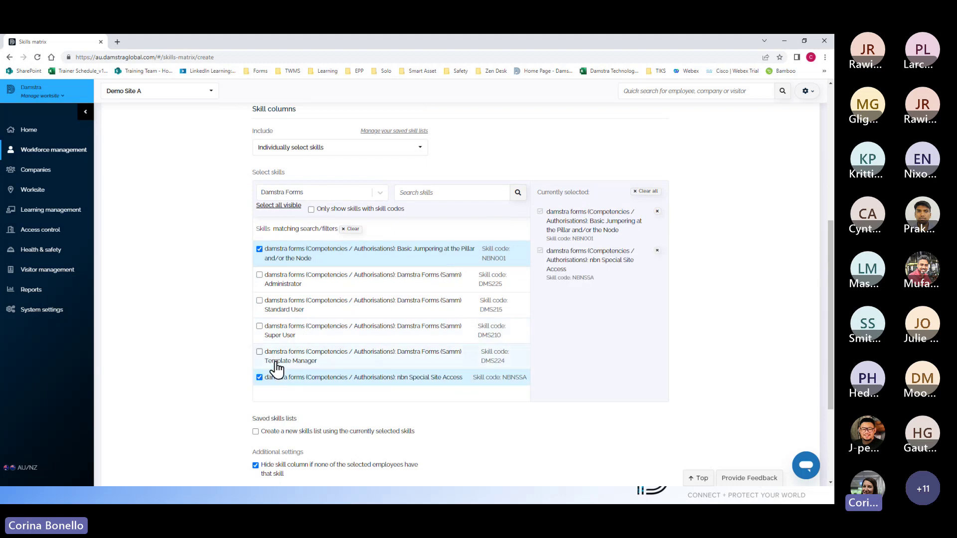
{"action": "left_click", "coordinate": [259, 352]}
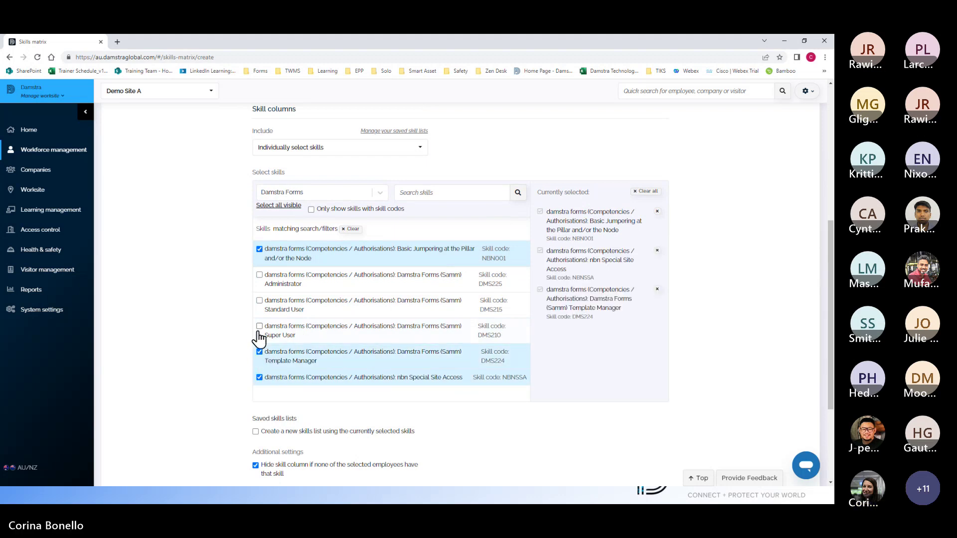
{"action": "left_click", "coordinate": [259, 326]}
{"action": "left_click", "coordinate": [260, 301]}
{"action": "left_click", "coordinate": [260, 275]}
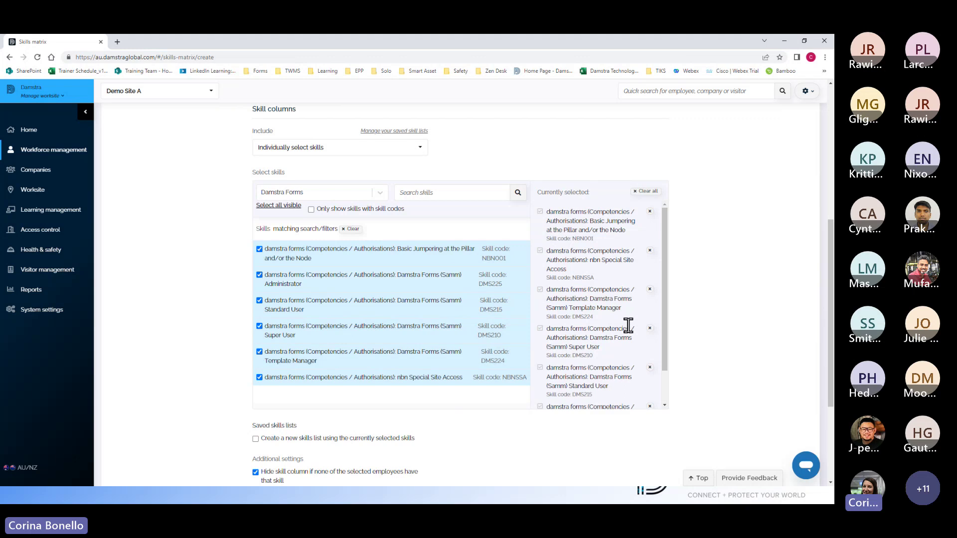
{"action": "scroll", "coordinate": [648, 321], "scroll_direction": "down", "scroll_amount": 1}
{"action": "scroll", "coordinate": [711, 310], "scroll_direction": "down", "scroll_amount": 1}
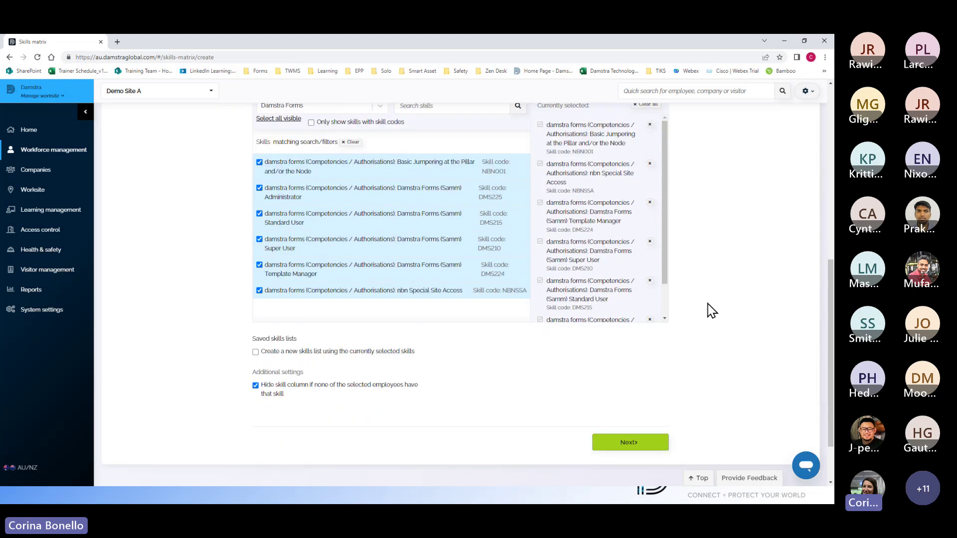
{"action": "scroll", "coordinate": [573, 207], "scroll_direction": "up", "scroll_amount": 2}
{"action": "scroll", "coordinate": [412, 444], "scroll_direction": "down", "scroll_amount": 2}
Save the six chosen skills as a new skills list named Corina's List
{"action": "left_click", "coordinate": [255, 352]}
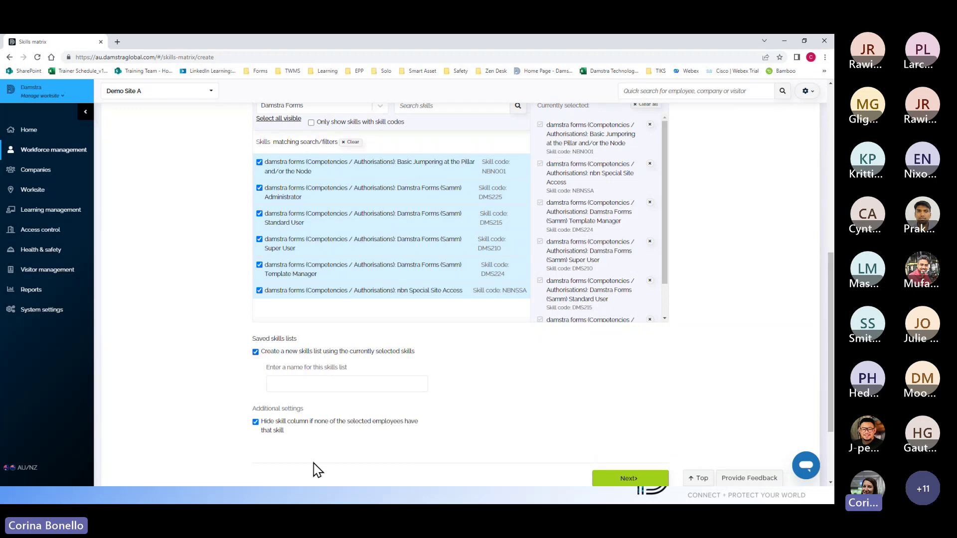
{"action": "left_click", "coordinate": [287, 384]}
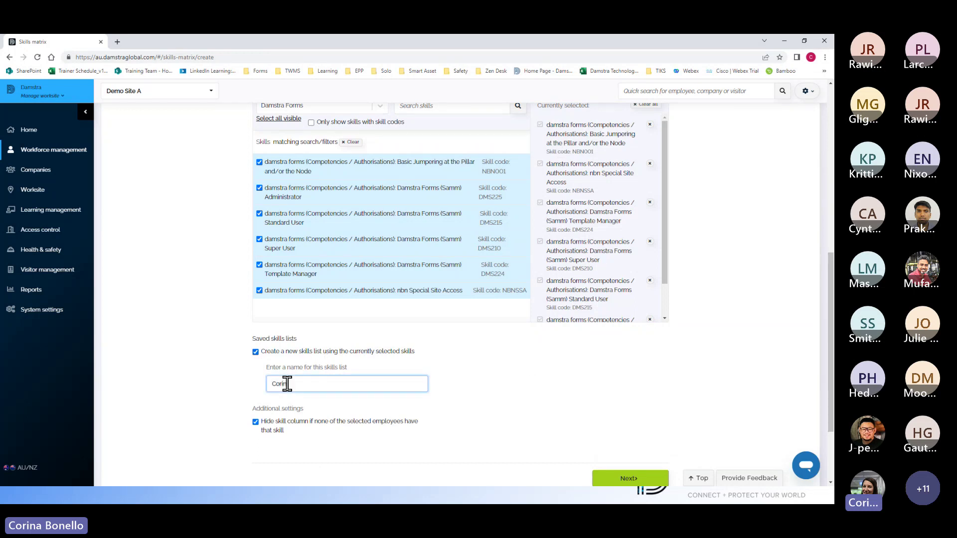
{"action": "type", "text": "Corina's List"}
{"action": "left_click", "coordinate": [493, 368]}
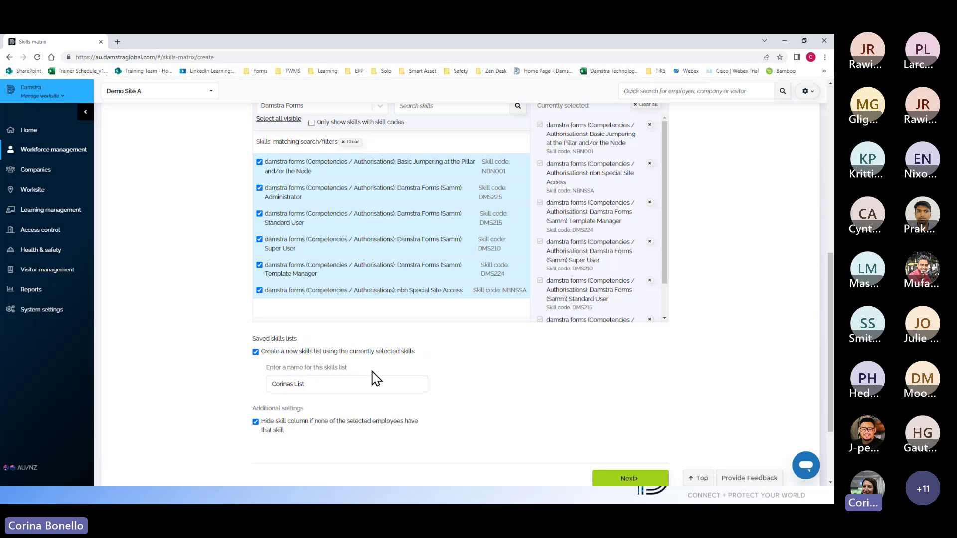
{"action": "scroll", "coordinate": [509, 239], "scroll_direction": "up", "scroll_amount": 2}
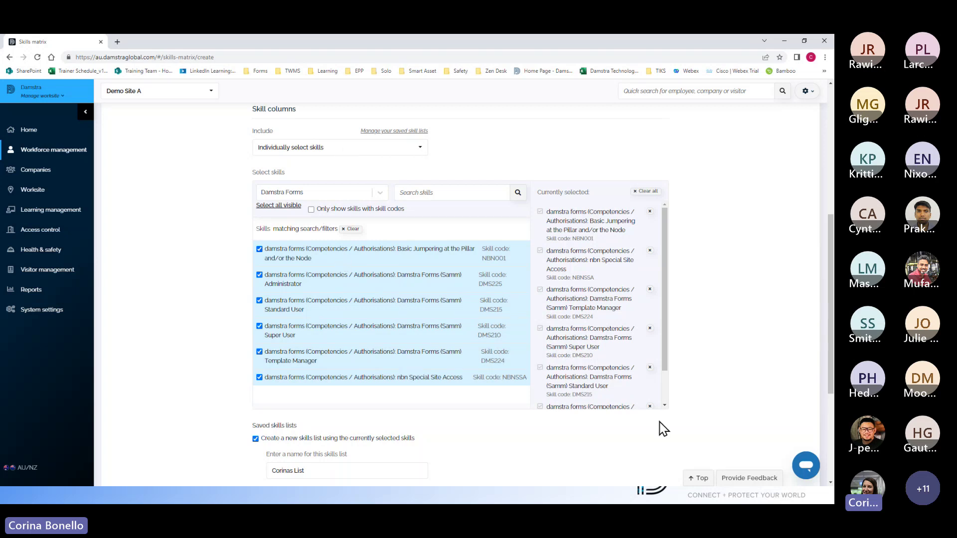
{"action": "scroll", "coordinate": [663, 429], "scroll_direction": "down", "scroll_amount": 3}
Return to Matrix data and set the included skills to the saved Corinas List
{"action": "left_click", "coordinate": [630, 436]}
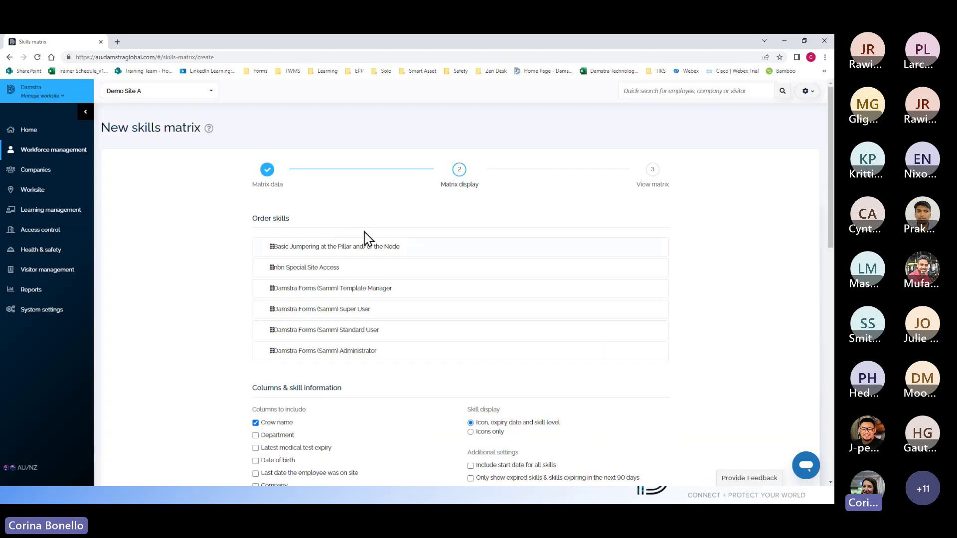
{"action": "left_click", "coordinate": [268, 169]}
{"action": "scroll", "coordinate": [412, 296], "scroll_direction": "down", "scroll_amount": 3}
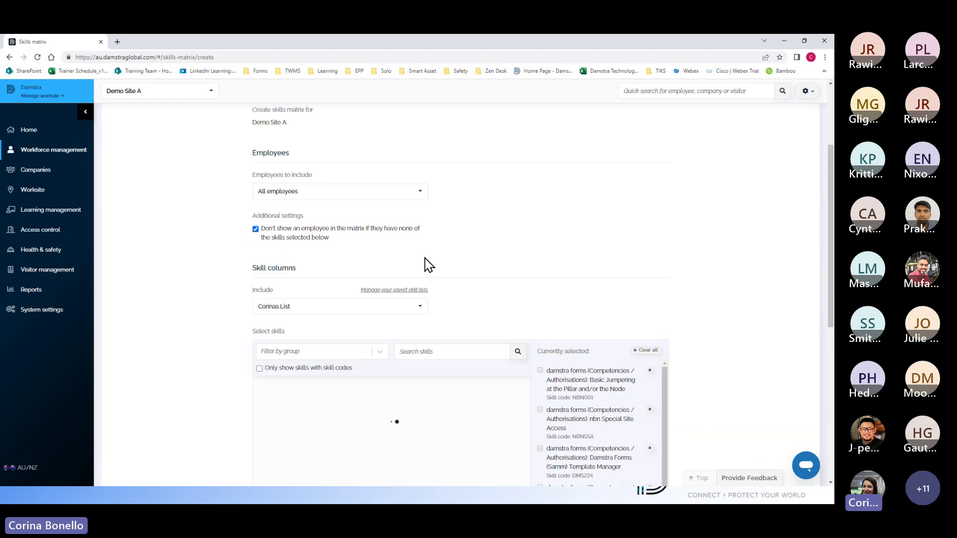
{"action": "left_click", "coordinate": [421, 307]}
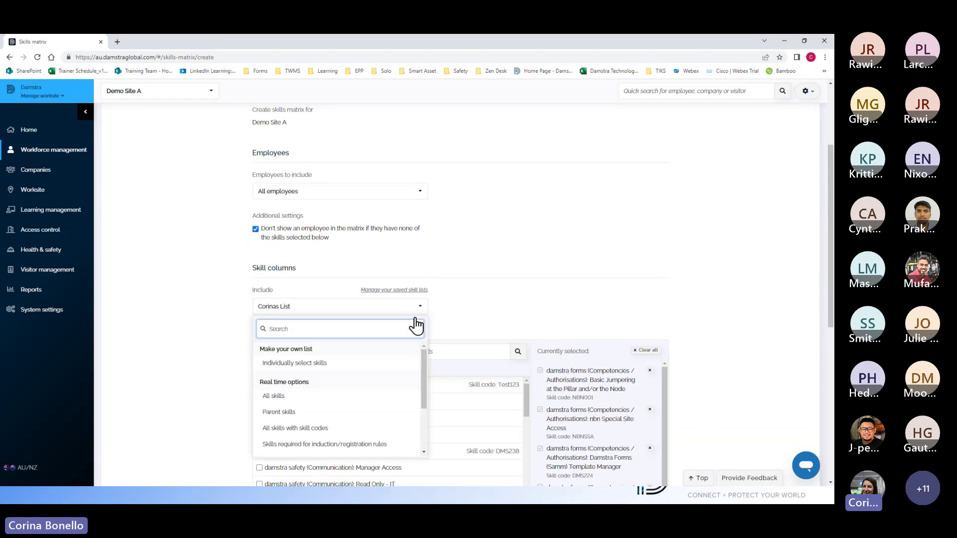
{"action": "scroll", "coordinate": [348, 397], "scroll_direction": "down", "scroll_amount": 3}
{"action": "scroll", "coordinate": [299, 398], "scroll_direction": "down", "scroll_amount": 2}
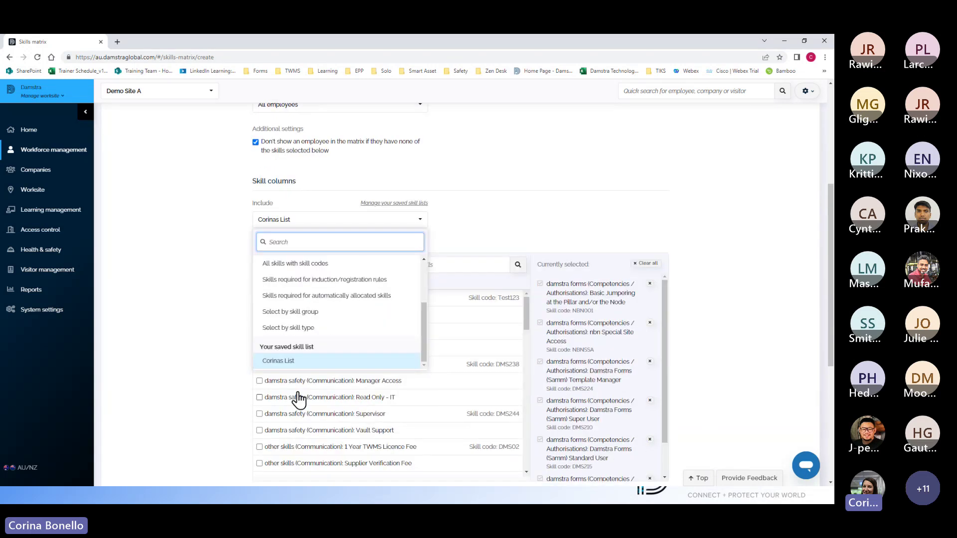
{"action": "left_click", "coordinate": [286, 366]}
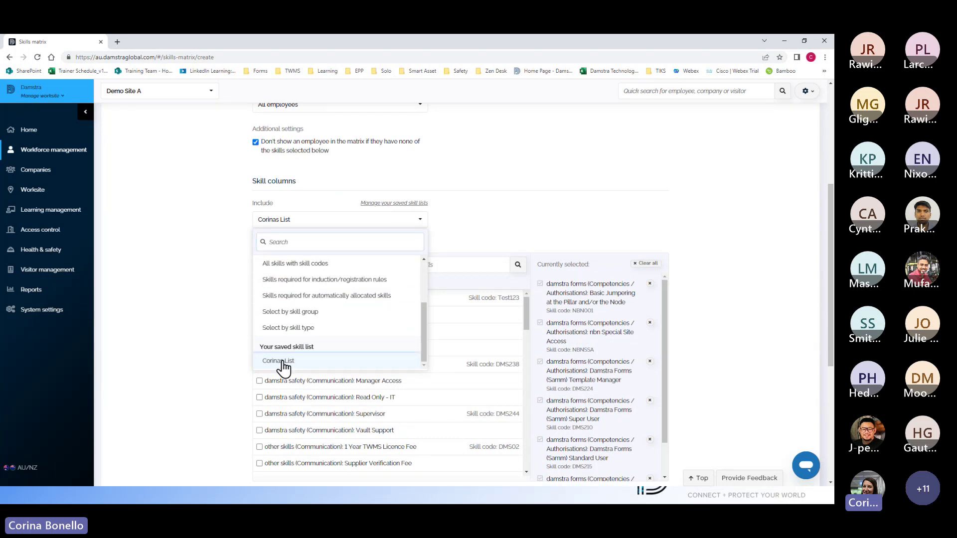
{"action": "scroll", "coordinate": [493, 309], "scroll_direction": "down", "scroll_amount": 4}
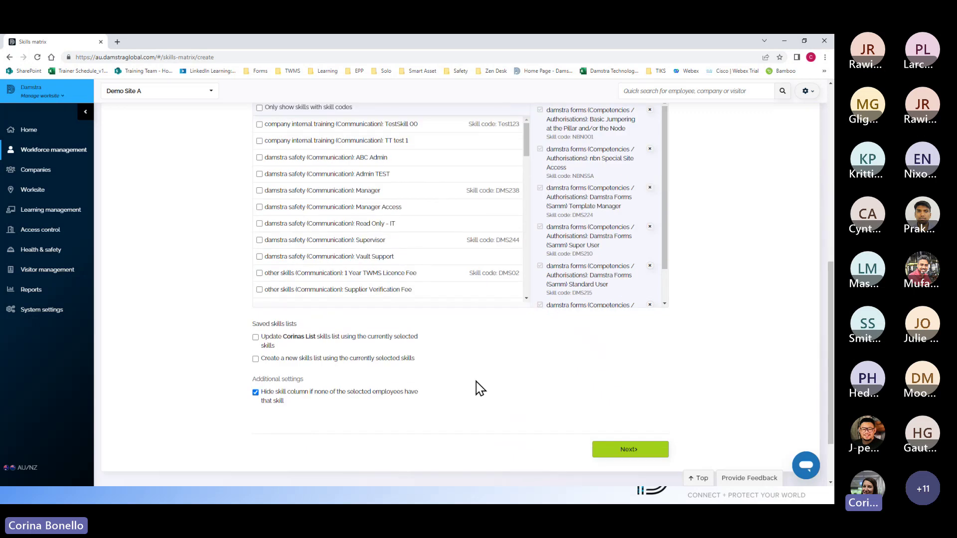
Move Standard User and Super User above Template Manager in the skill order
{"action": "left_click", "coordinate": [630, 450]}
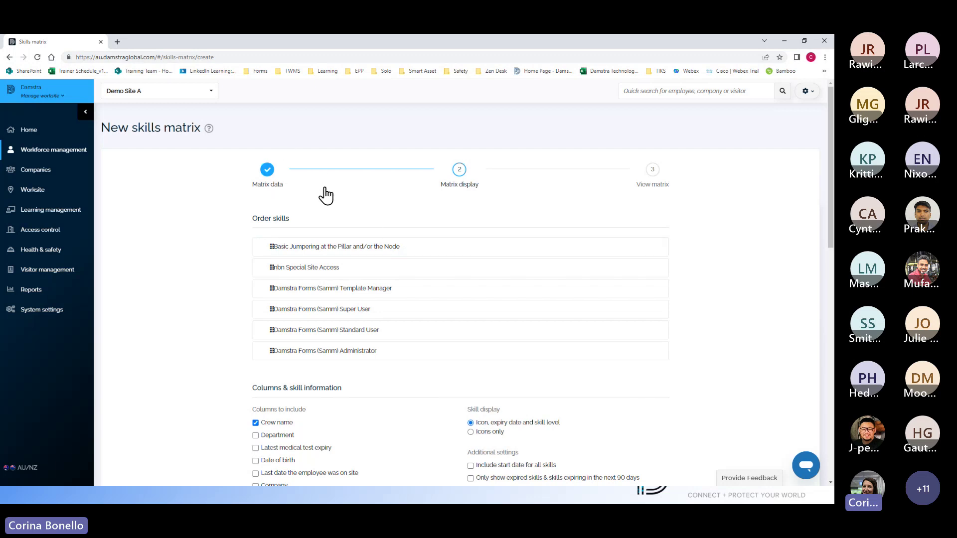
{"action": "scroll", "coordinate": [512, 289], "scroll_direction": "down", "scroll_amount": 3}
{"action": "scroll", "coordinate": [663, 348], "scroll_direction": "down", "scroll_amount": 4}
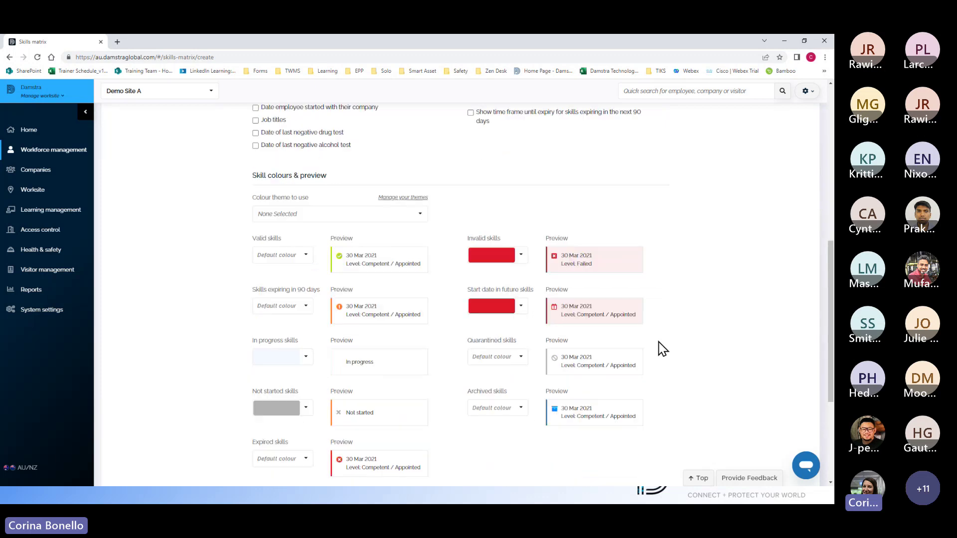
{"action": "scroll", "coordinate": [663, 349], "scroll_direction": "up", "scroll_amount": 8}
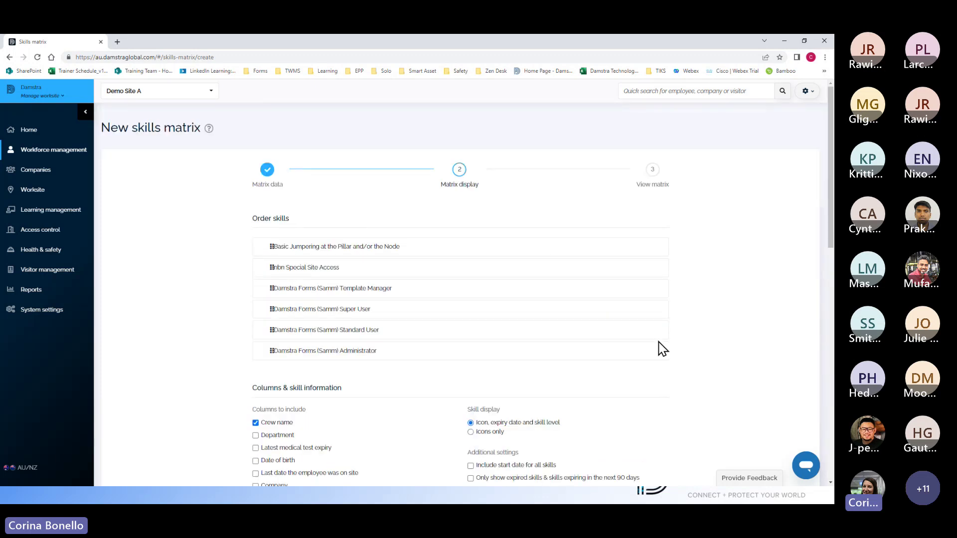
{"action": "scroll", "coordinate": [301, 218], "scroll_direction": "down", "scroll_amount": 1}
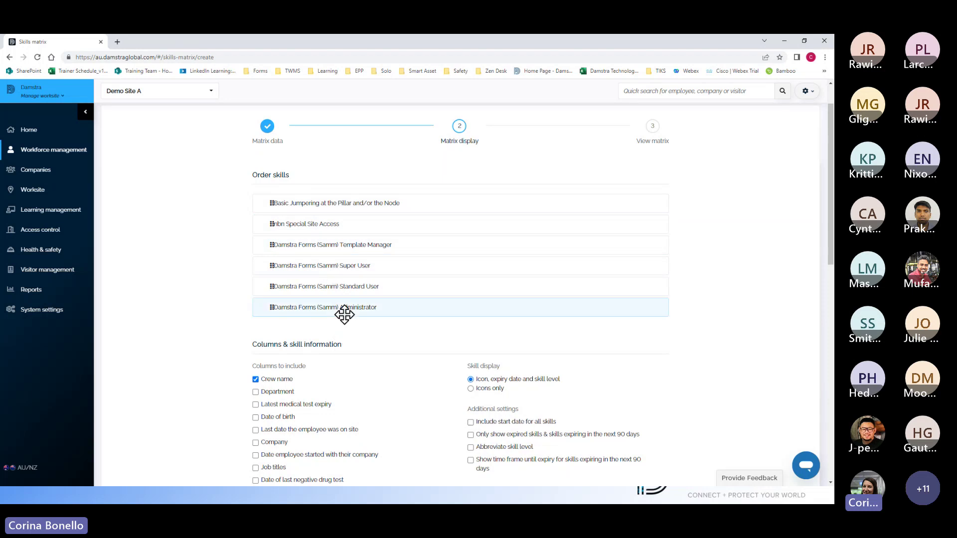
{"action": "left_click_drag", "start_coordinate": [274, 286], "coordinate": [270, 243]}
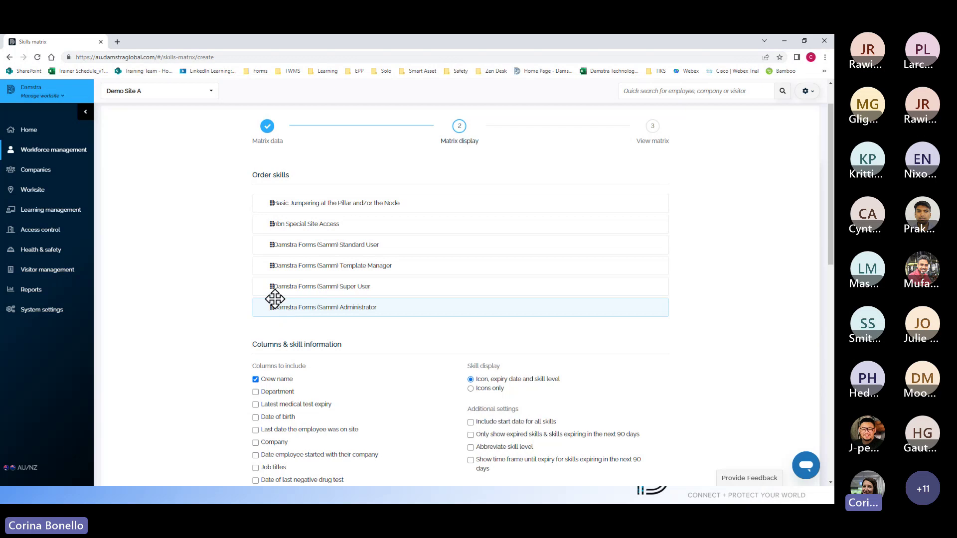
{"action": "left_click_drag", "start_coordinate": [273, 287], "coordinate": [272, 256]}
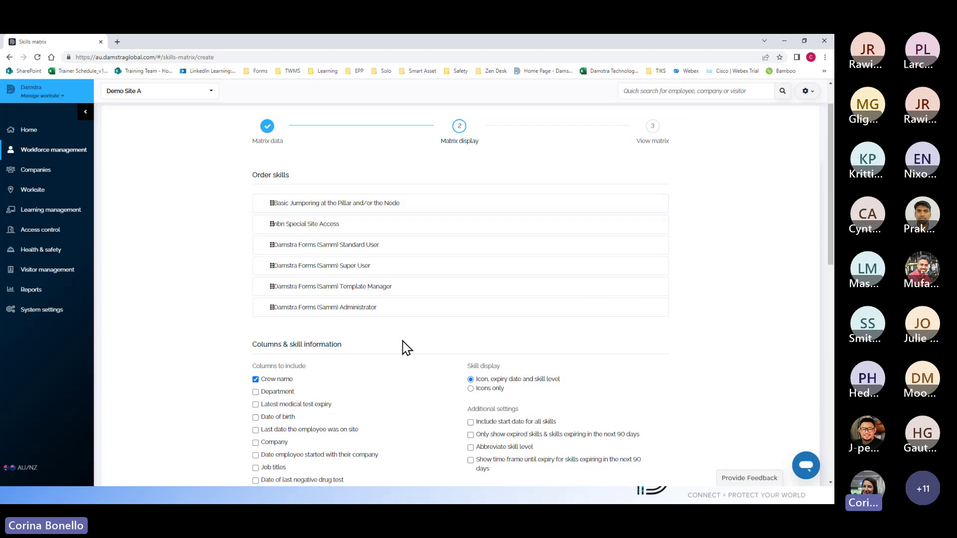
Add Department, Company and Job titles columns to the matrix
{"action": "scroll", "coordinate": [406, 346], "scroll_direction": "down", "scroll_amount": 3}
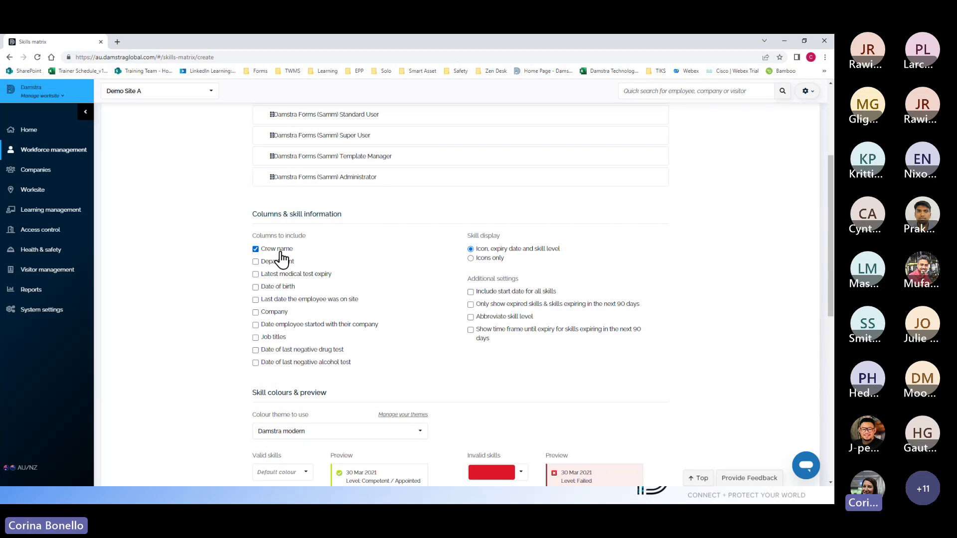
{"action": "left_click", "coordinate": [255, 262]}
{"action": "left_click", "coordinate": [255, 313]}
{"action": "left_click", "coordinate": [255, 338]}
Switch skill display to icons only, then back to icon, expiry date and skill level
{"action": "scroll", "coordinate": [476, 164], "scroll_direction": "down", "scroll_amount": 2}
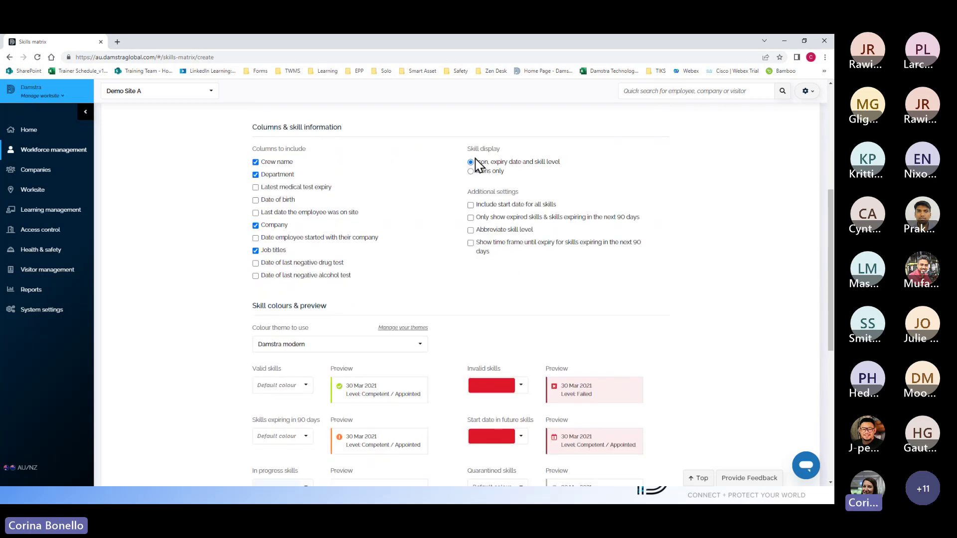
{"action": "scroll", "coordinate": [374, 394], "scroll_direction": "down", "scroll_amount": 1}
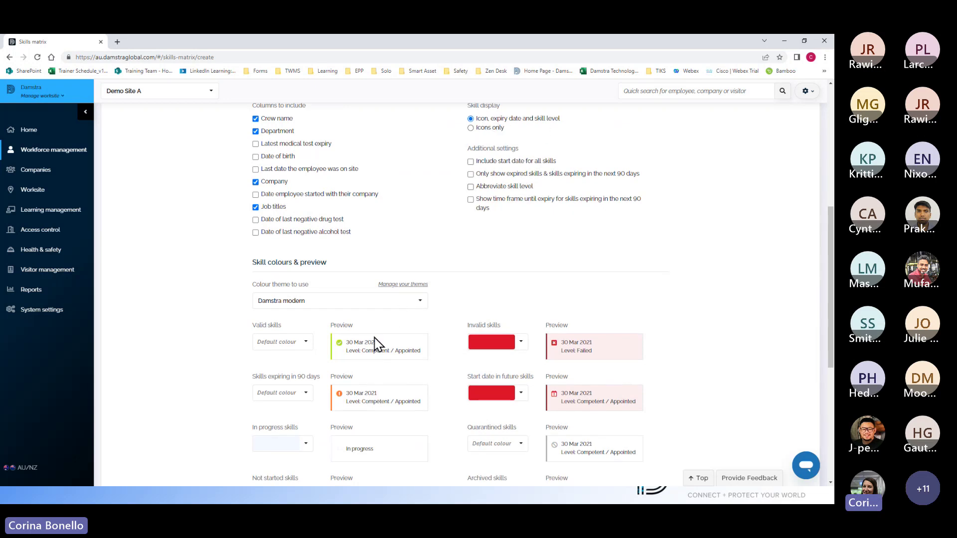
{"action": "left_click", "coordinate": [471, 128]}
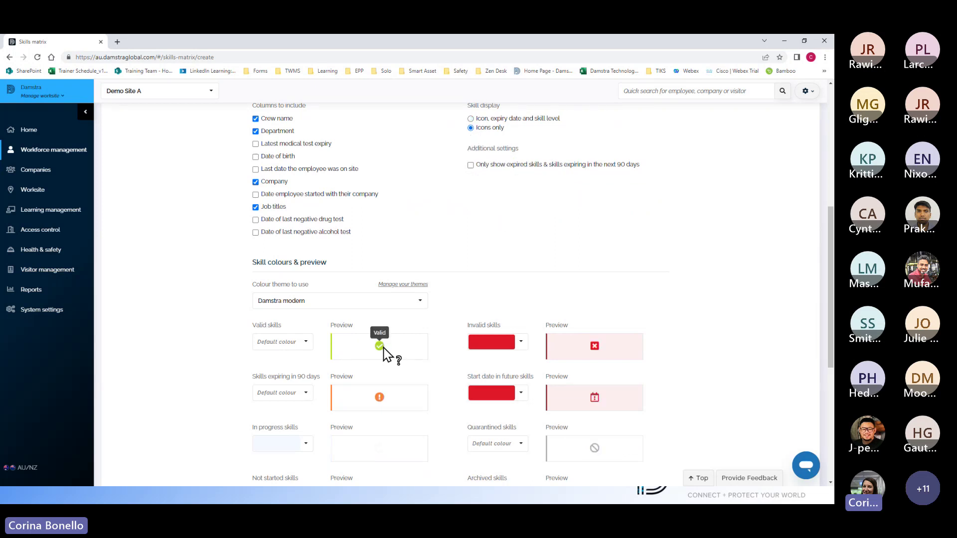
{"action": "left_click", "coordinate": [471, 120]}
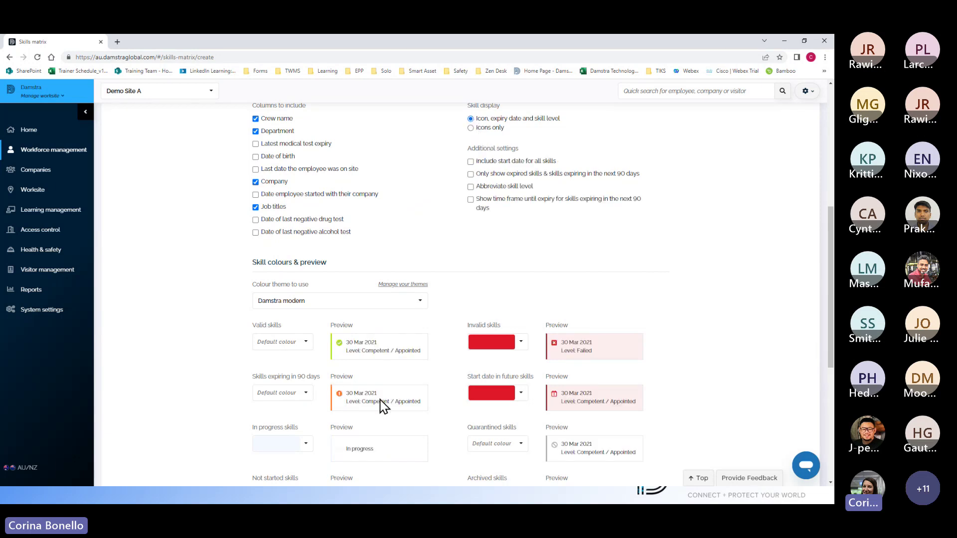
{"action": "scroll", "coordinate": [384, 406], "scroll_direction": "up", "scroll_amount": 1}
{"action": "scroll", "coordinate": [384, 406], "scroll_direction": "up", "scroll_amount": 1}
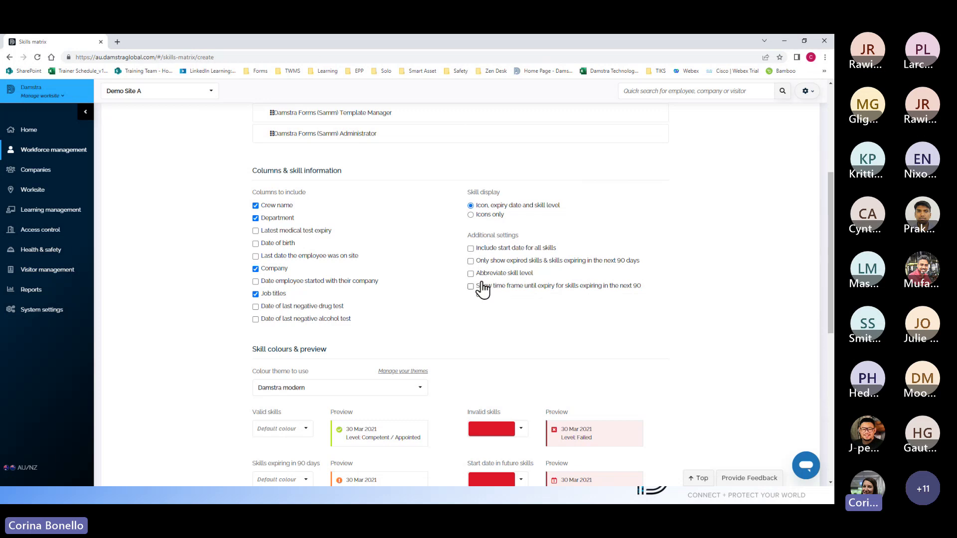
Toggle Abbreviate skill level on and back off so levels read in full
{"action": "left_click", "coordinate": [470, 274]}
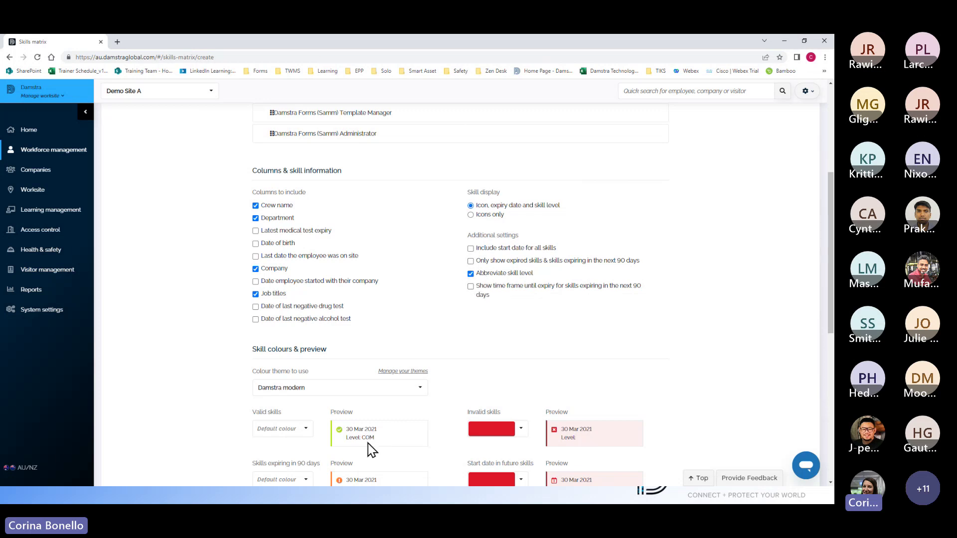
{"action": "scroll", "coordinate": [391, 438], "scroll_direction": "down", "scroll_amount": 1}
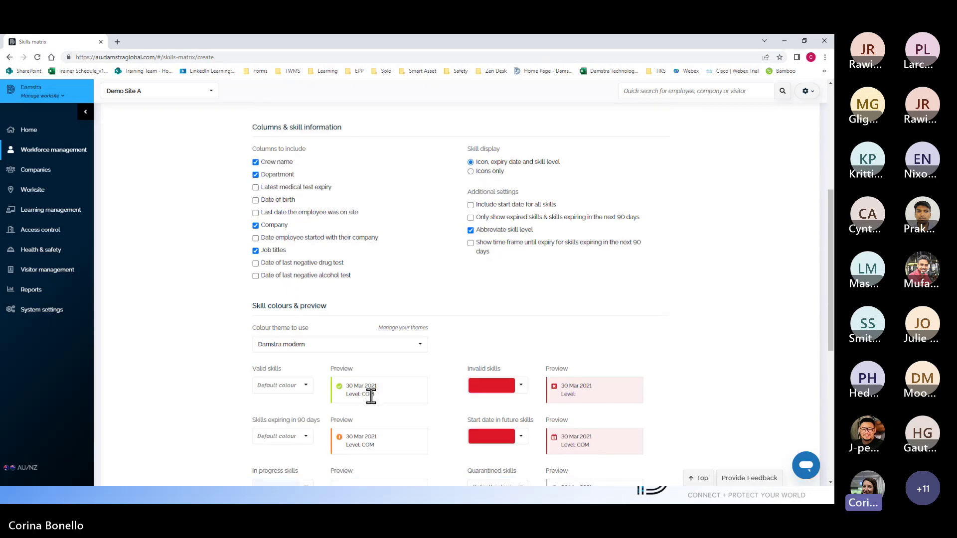
{"action": "left_click", "coordinate": [470, 230]}
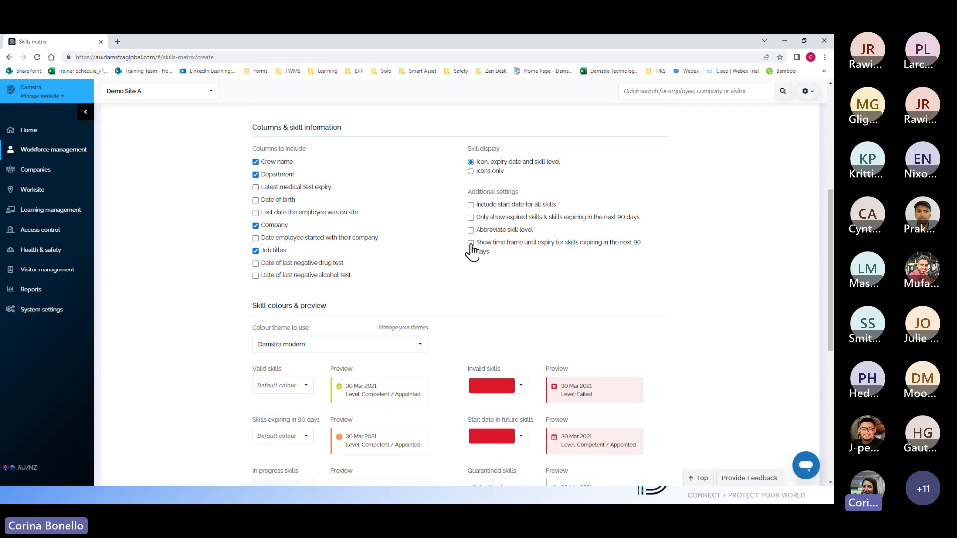
Preview Show time frame until expiry, then switch the expiry time frame back off
{"action": "left_click", "coordinate": [471, 243]}
{"action": "scroll", "coordinate": [481, 296], "scroll_direction": "down", "scroll_amount": 1}
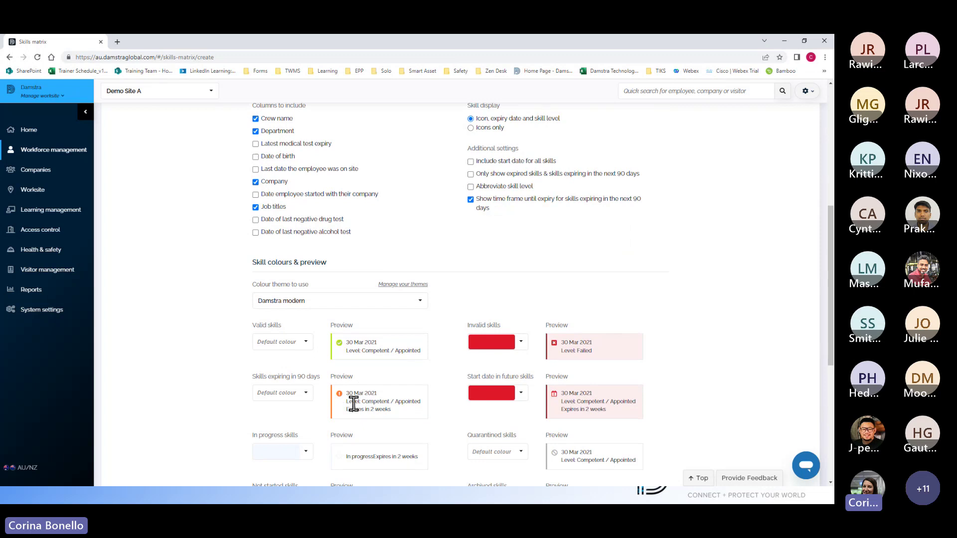
{"action": "left_click_drag", "start_coordinate": [391, 410], "coordinate": [365, 415]}
{"action": "left_click", "coordinate": [387, 418]}
{"action": "left_click", "coordinate": [474, 204]}
{"action": "scroll", "coordinate": [520, 272], "scroll_direction": "down", "scroll_amount": 4}
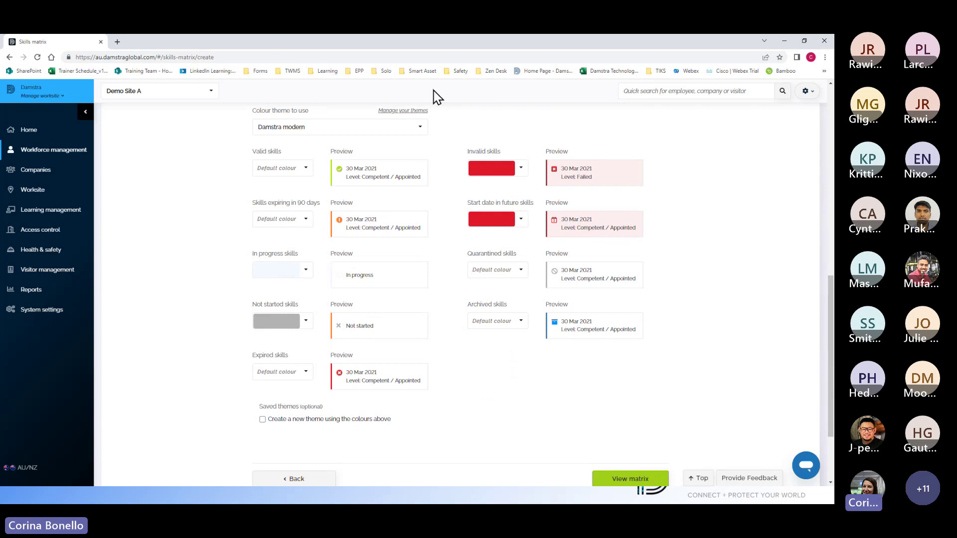
Leave the Valid skills colour unchanged and generate the Demo Site A matrix with View matrix
{"action": "left_click", "coordinate": [304, 169]}
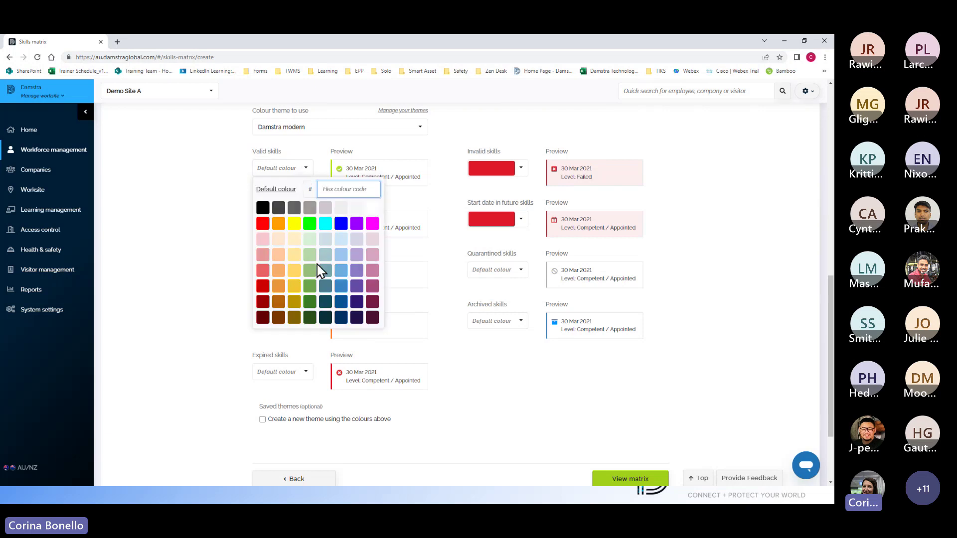
{"action": "left_click", "coordinate": [142, 187]}
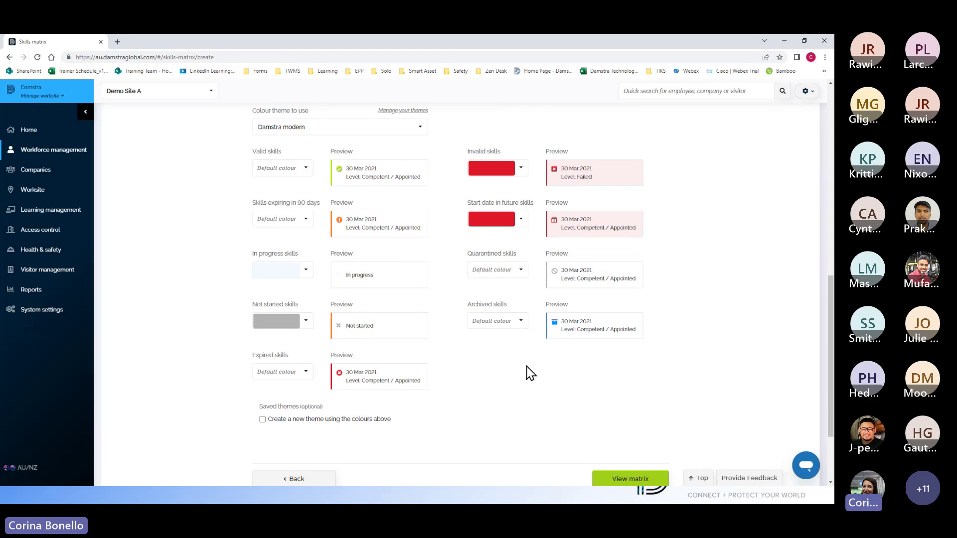
{"action": "scroll", "coordinate": [529, 373], "scroll_direction": "down", "scroll_amount": 2}
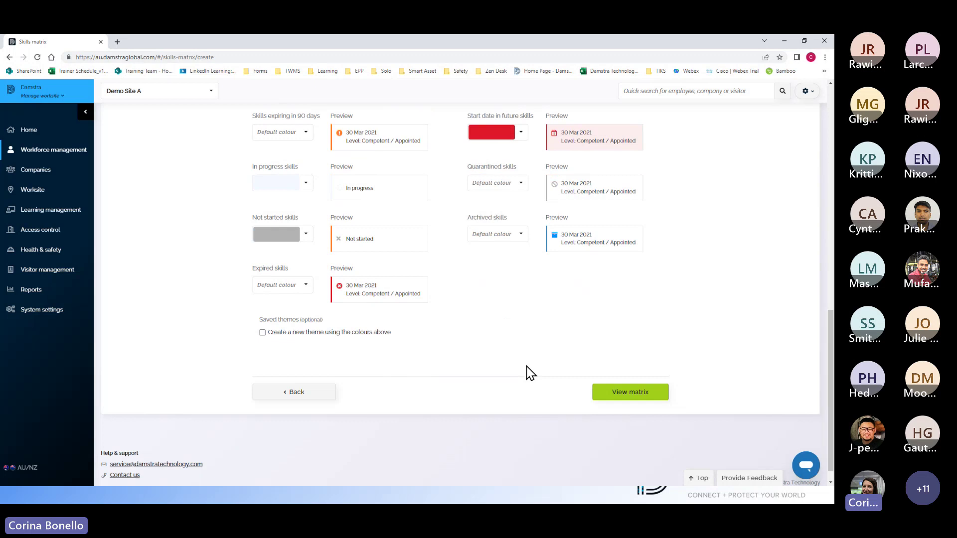
{"action": "scroll", "coordinate": [528, 371], "scroll_direction": "up", "scroll_amount": 3}
{"action": "scroll", "coordinate": [449, 366], "scroll_direction": "down", "scroll_amount": 2}
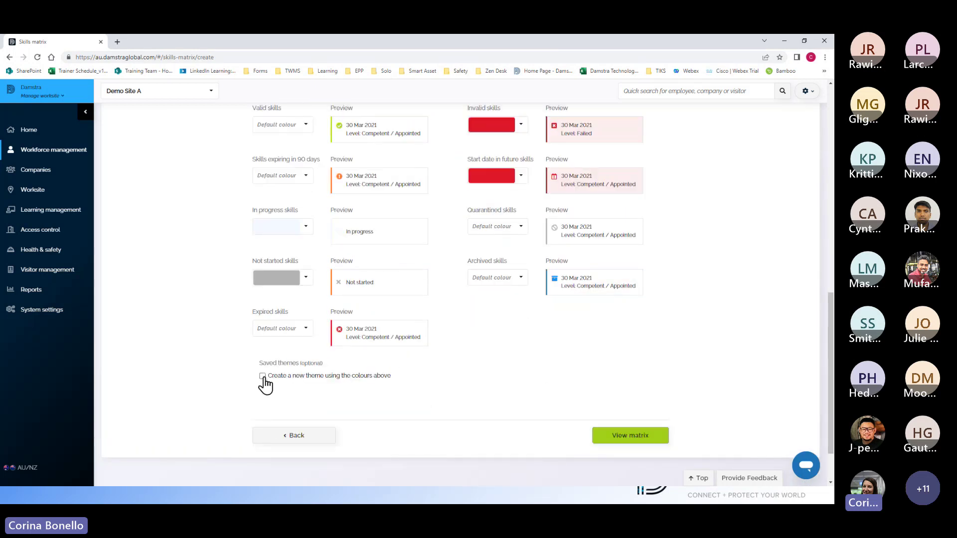
{"action": "scroll", "coordinate": [473, 364], "scroll_direction": "up", "scroll_amount": 3}
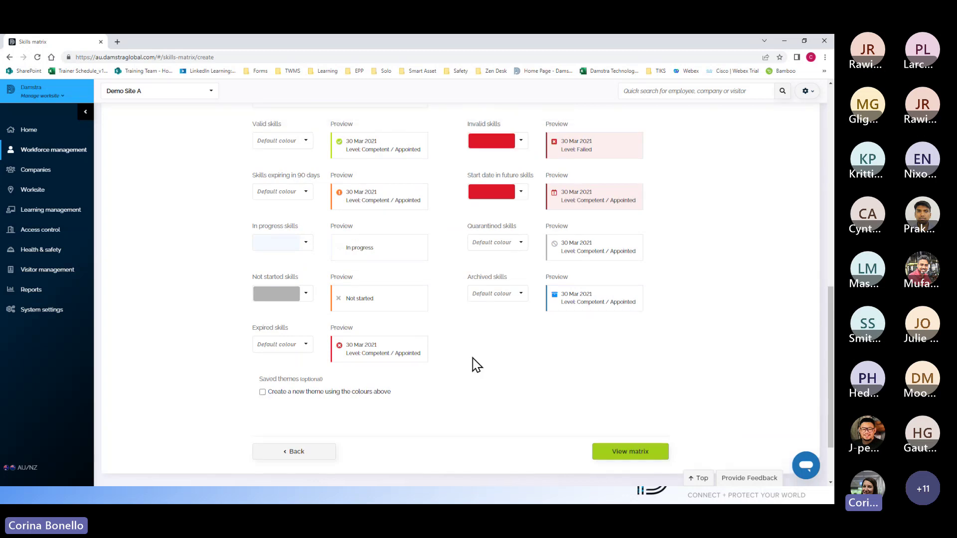
{"action": "scroll", "coordinate": [474, 366], "scroll_direction": "down", "scroll_amount": 3}
{"action": "scroll", "coordinate": [473, 366], "scroll_direction": "up", "scroll_amount": 10}
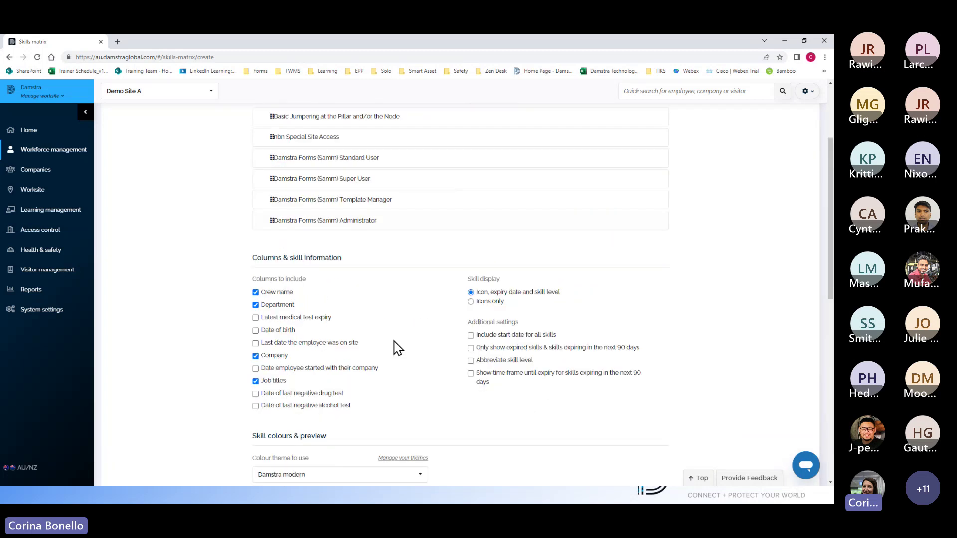
{"action": "scroll", "coordinate": [395, 346], "scroll_direction": "down", "scroll_amount": 7}
{"action": "scroll", "coordinate": [396, 347], "scroll_direction": "down", "scroll_amount": 4}
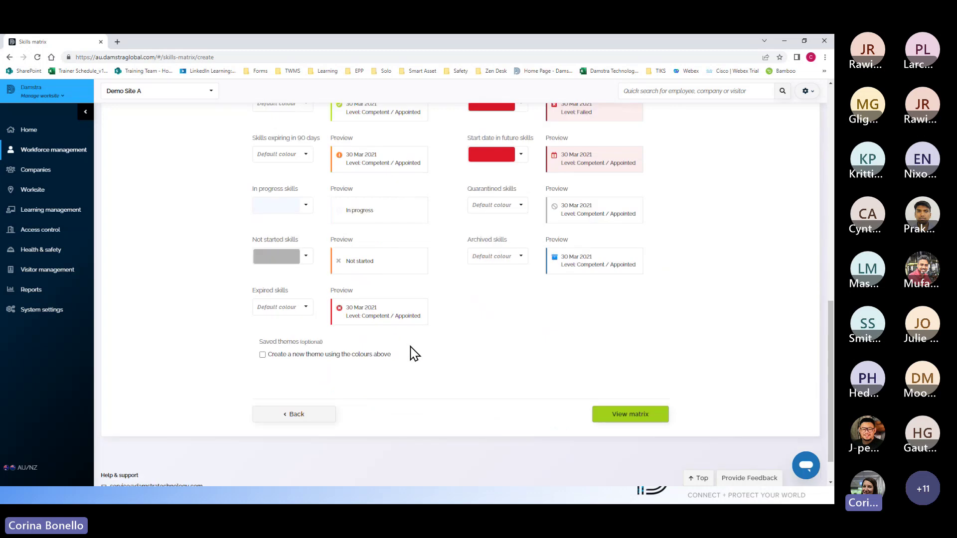
{"action": "left_click", "coordinate": [647, 394]}
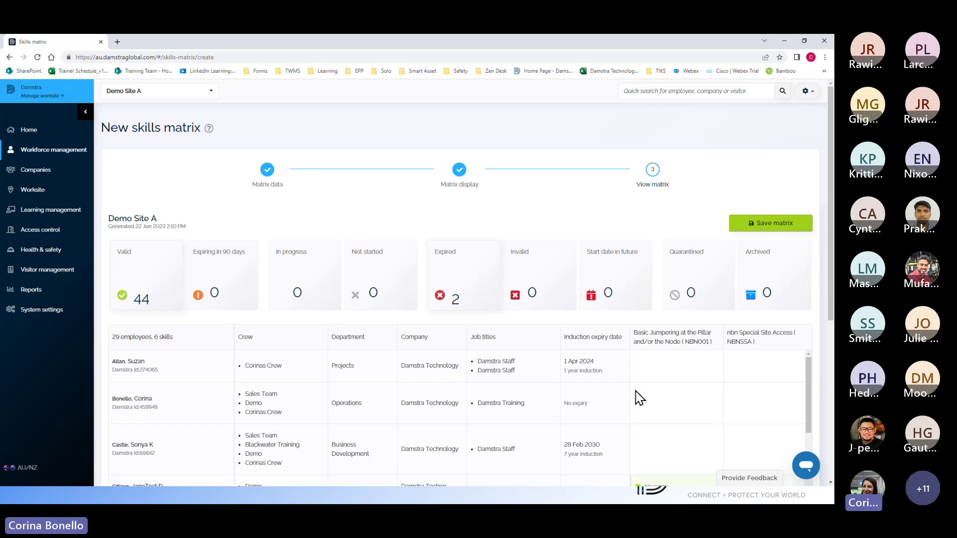
{"action": "scroll", "coordinate": [639, 397], "scroll_direction": "down", "scroll_amount": 3}
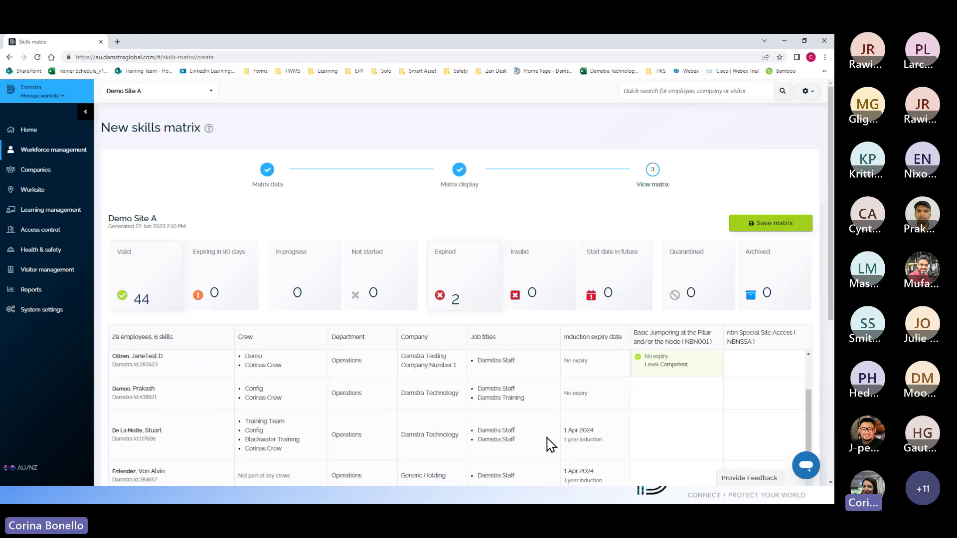
{"action": "scroll", "coordinate": [578, 419], "scroll_direction": "down", "scroll_amount": 6}
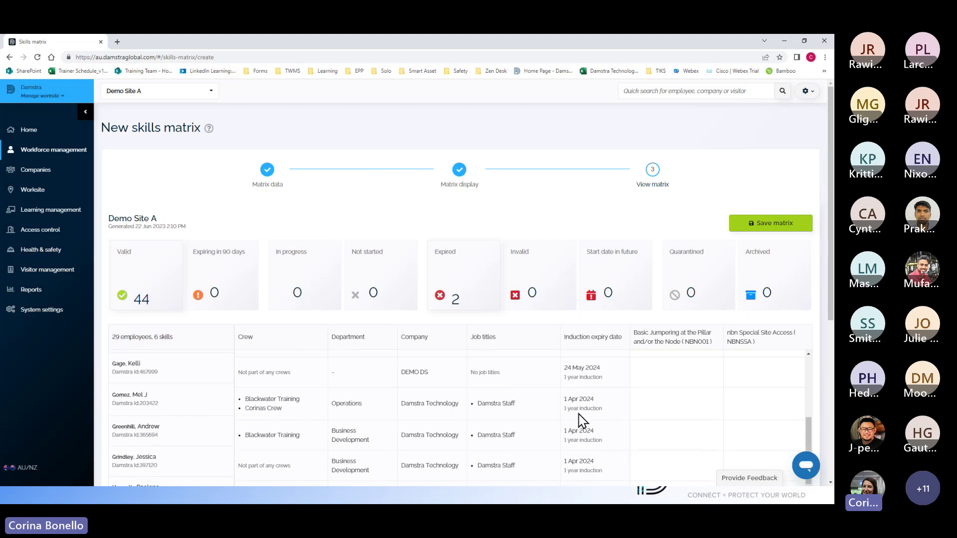
{"action": "scroll", "coordinate": [578, 421], "scroll_direction": "up", "scroll_amount": 8}
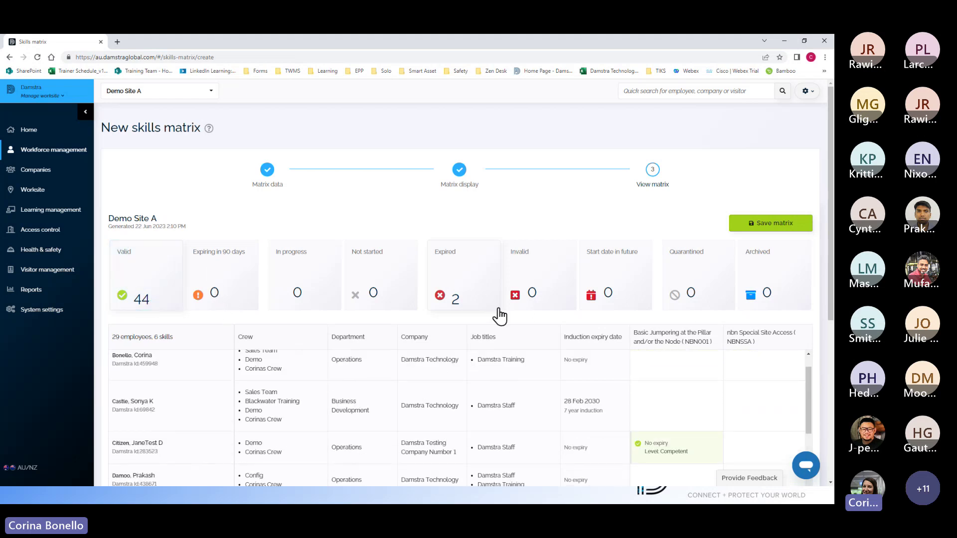
{"action": "scroll", "coordinate": [748, 368], "scroll_direction": "down", "scroll_amount": 2}
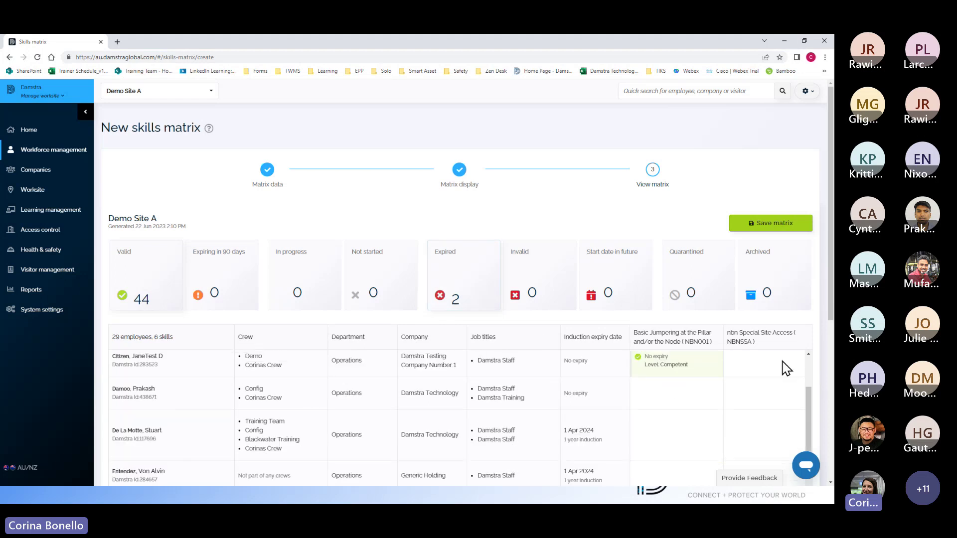
{"action": "scroll", "coordinate": [831, 283], "scroll_direction": "down", "scroll_amount": 3}
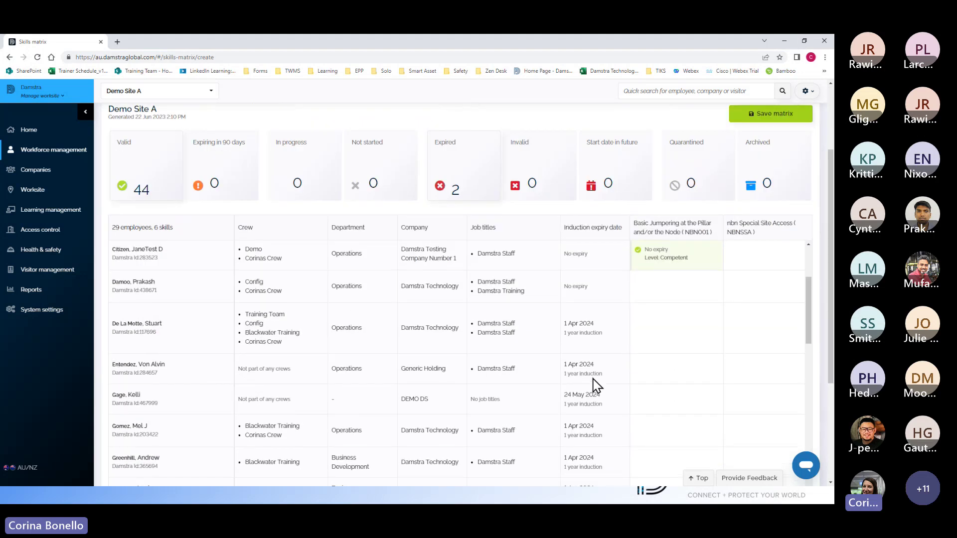
{"action": "scroll", "coordinate": [645, 378], "scroll_direction": "up", "scroll_amount": 6}
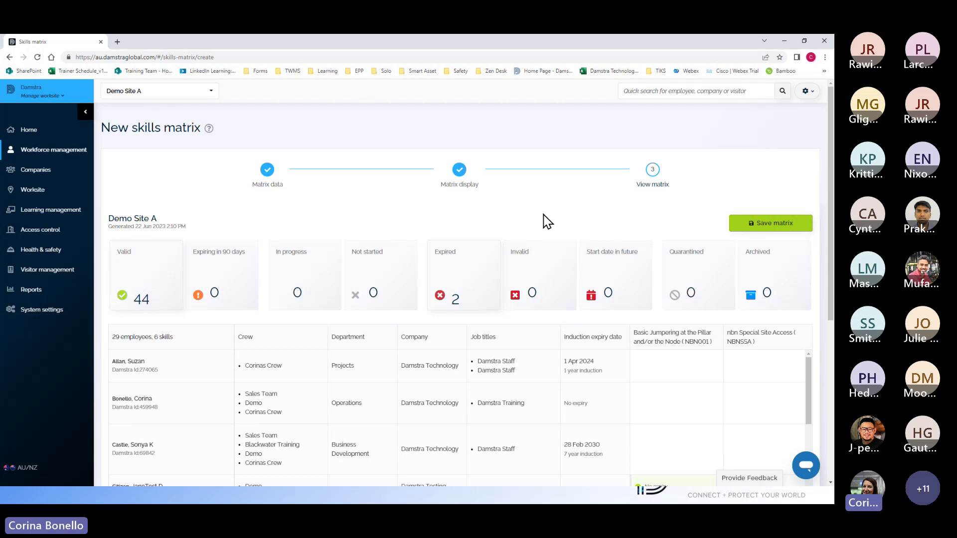
{"action": "left_click", "coordinate": [773, 230]}
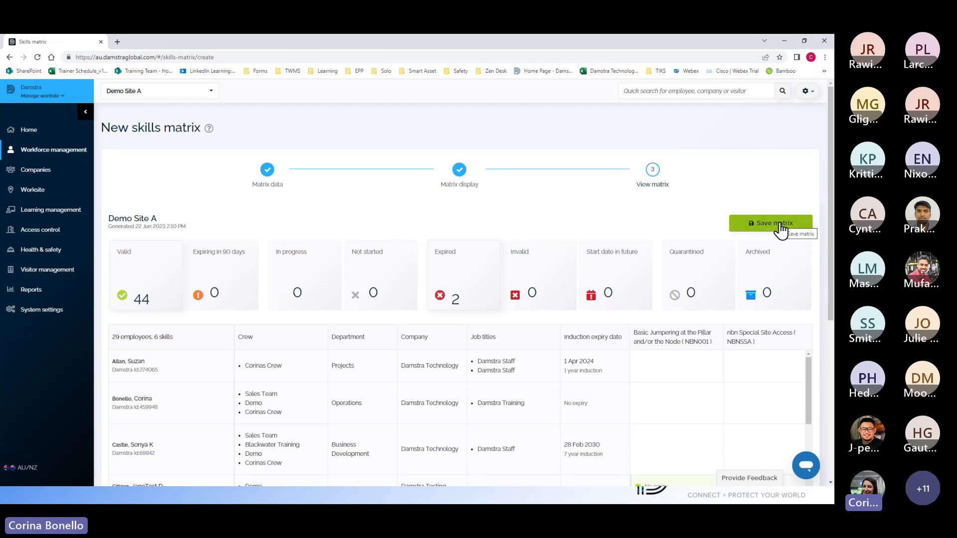
Name the new matrix Corina Matrix and set its visibility to Shared
{"action": "left_click", "coordinate": [780, 229]}
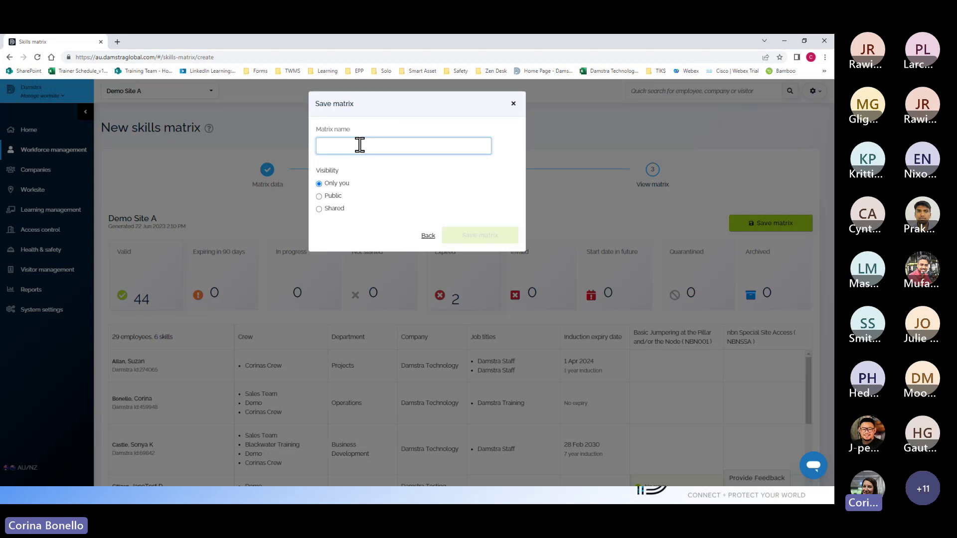
{"action": "type", "text": "Cori"}
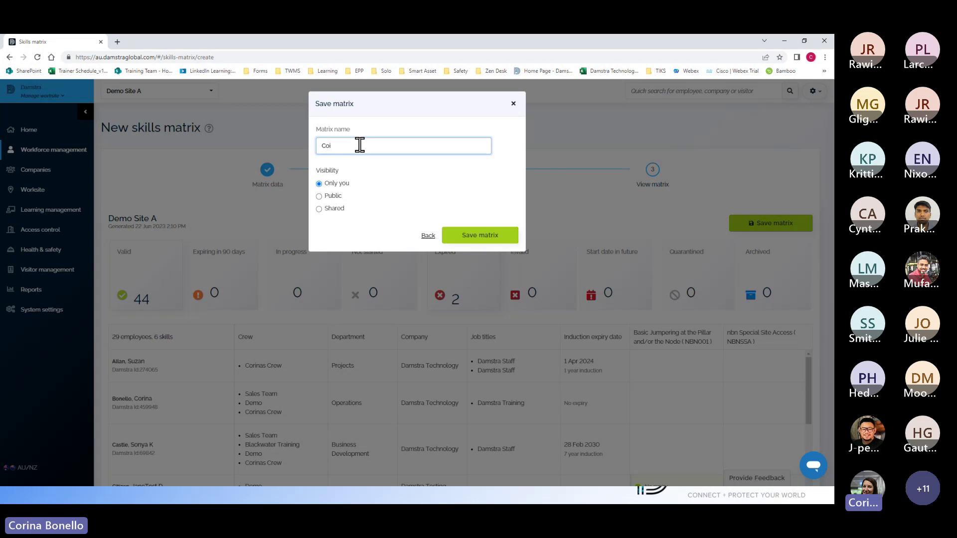
{"action": "type", "text": "na Mar"}
{"action": "left_click", "coordinate": [334, 209]}
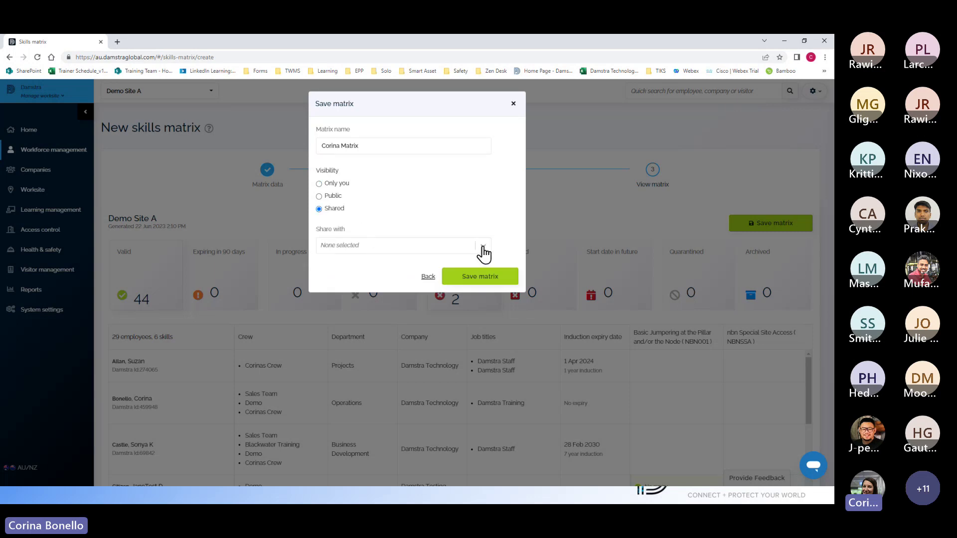
Share the matrix with two users and save it
{"action": "left_click", "coordinate": [482, 247]}
{"action": "scroll", "coordinate": [367, 336], "scroll_direction": "down", "scroll_amount": 4}
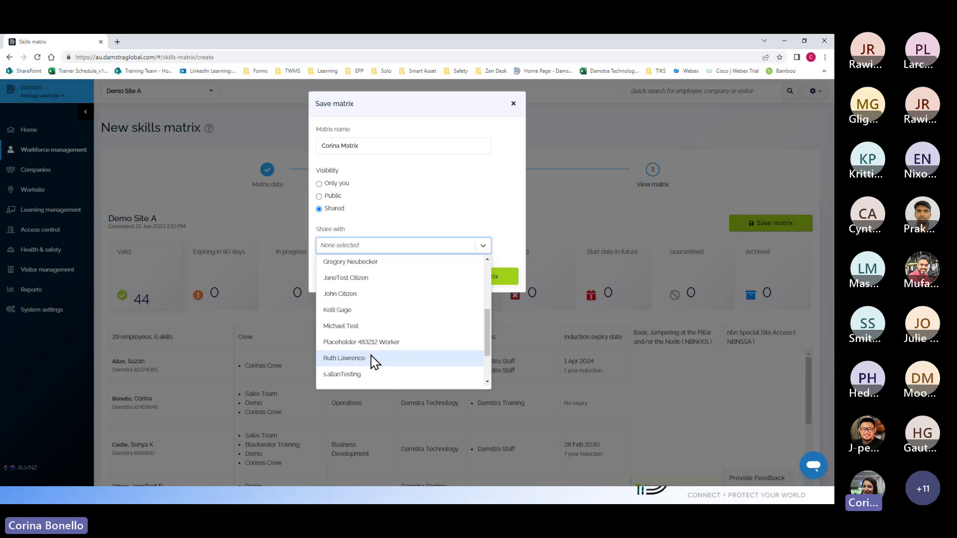
{"action": "left_click", "coordinate": [343, 294]}
{"action": "left_click", "coordinate": [464, 247]}
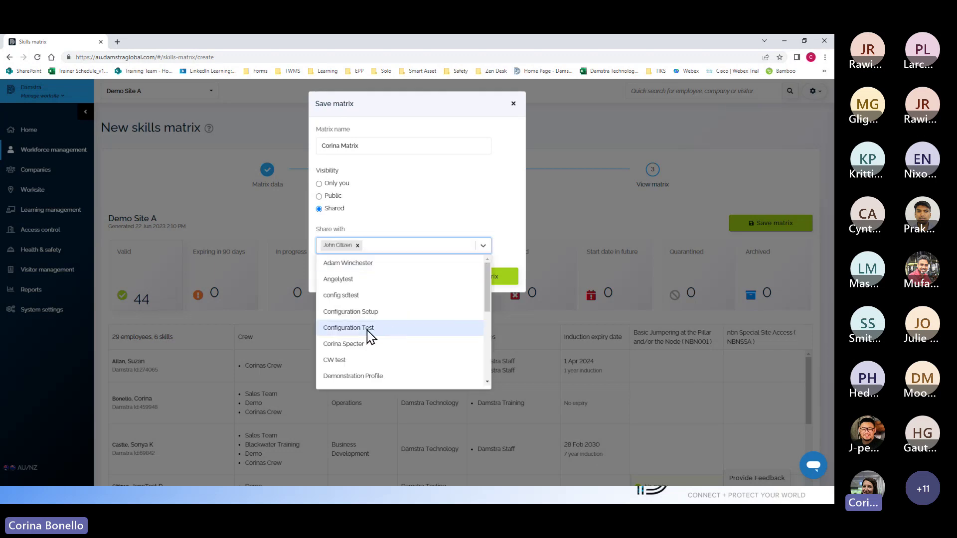
{"action": "scroll", "coordinate": [367, 336], "scroll_direction": "down", "scroll_amount": 3}
{"action": "scroll", "coordinate": [370, 337], "scroll_direction": "down", "scroll_amount": 3}
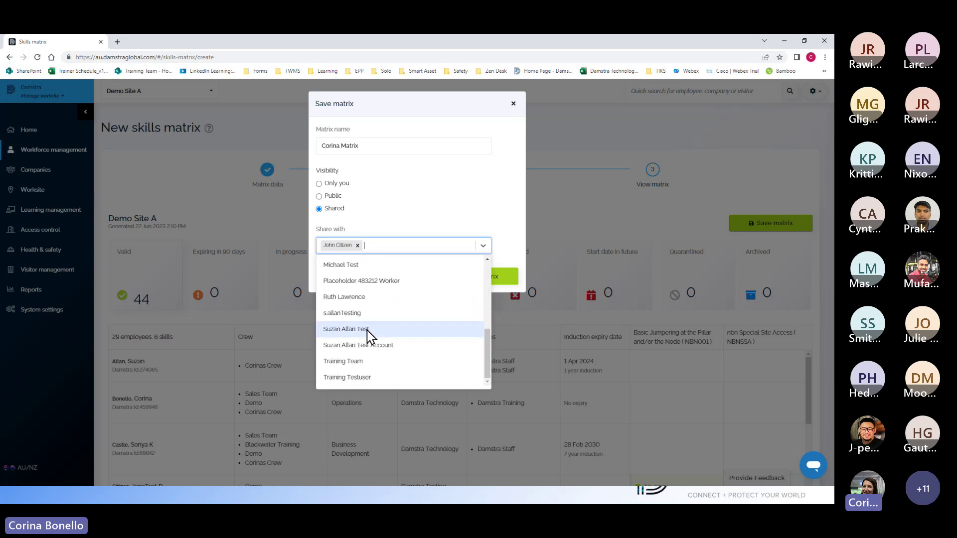
{"action": "scroll", "coordinate": [369, 335], "scroll_direction": "up", "scroll_amount": 3}
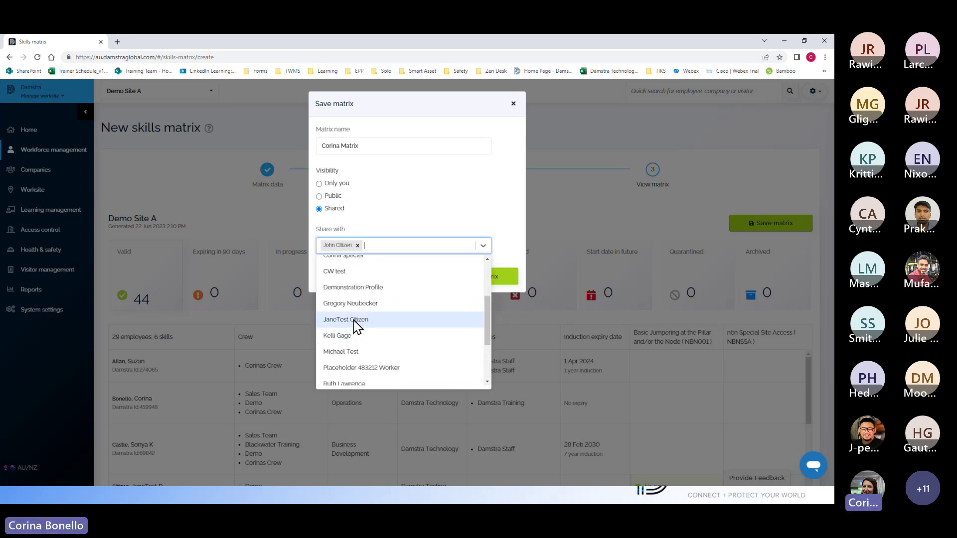
{"action": "left_click", "coordinate": [357, 324]}
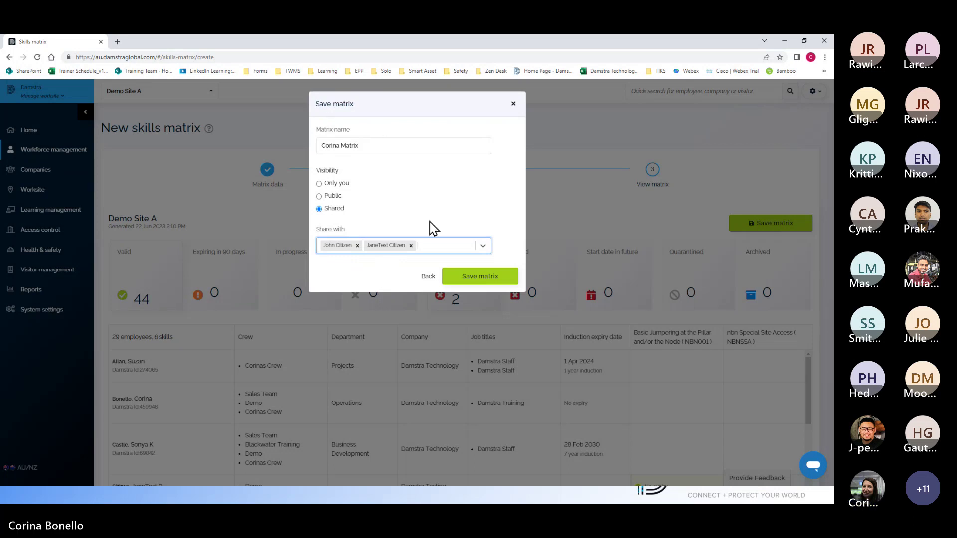
{"action": "left_click", "coordinate": [480, 282]}
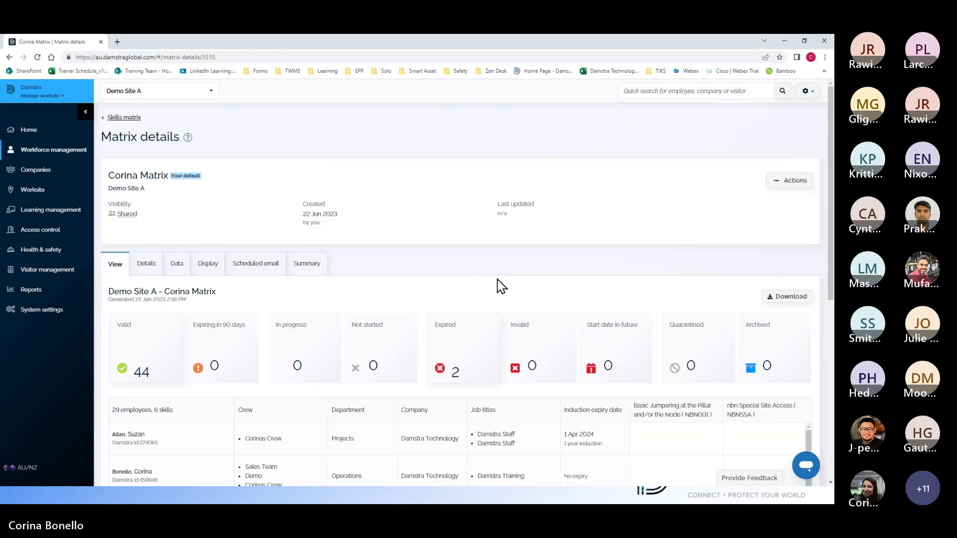
{"action": "scroll", "coordinate": [498, 301], "scroll_direction": "down", "scroll_amount": 5}
{"action": "scroll", "coordinate": [498, 301], "scroll_direction": "up", "scroll_amount": 5}
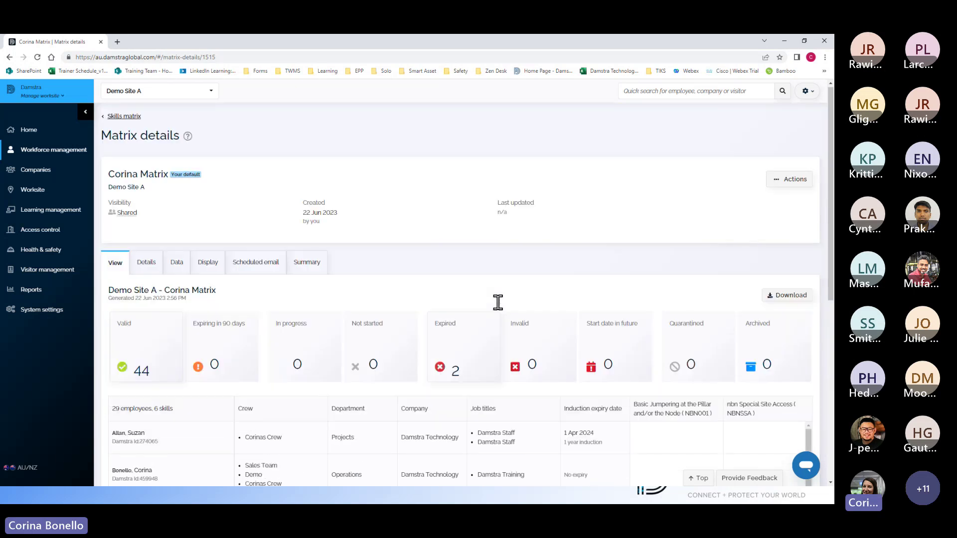
{"action": "scroll", "coordinate": [498, 302], "scroll_direction": "up", "scroll_amount": 1}
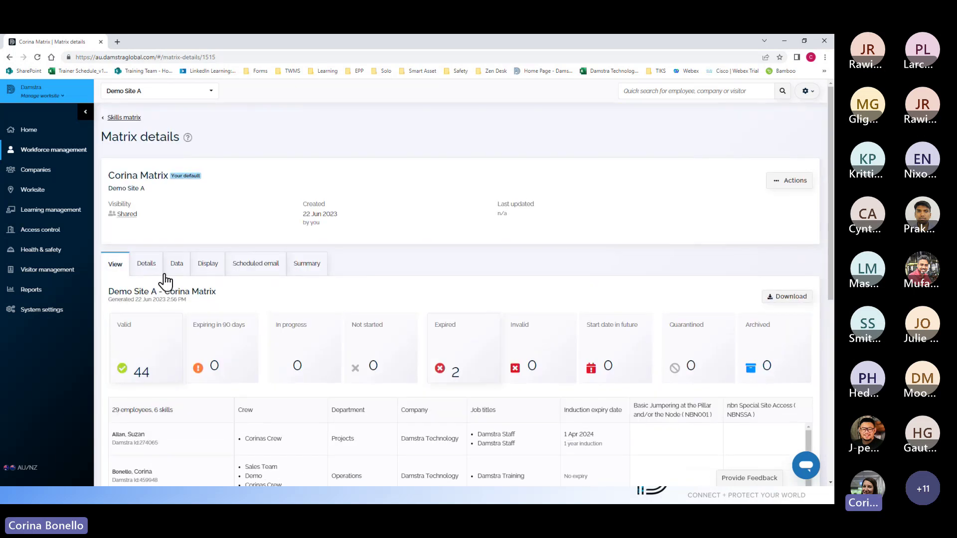
{"action": "left_click", "coordinate": [148, 263]}
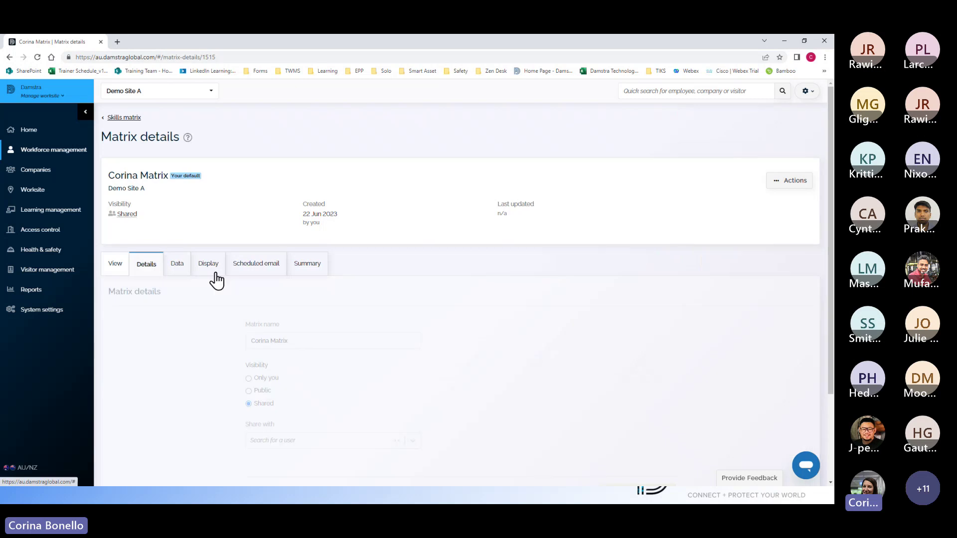
{"action": "scroll", "coordinate": [318, 309], "scroll_direction": "down", "scroll_amount": 2}
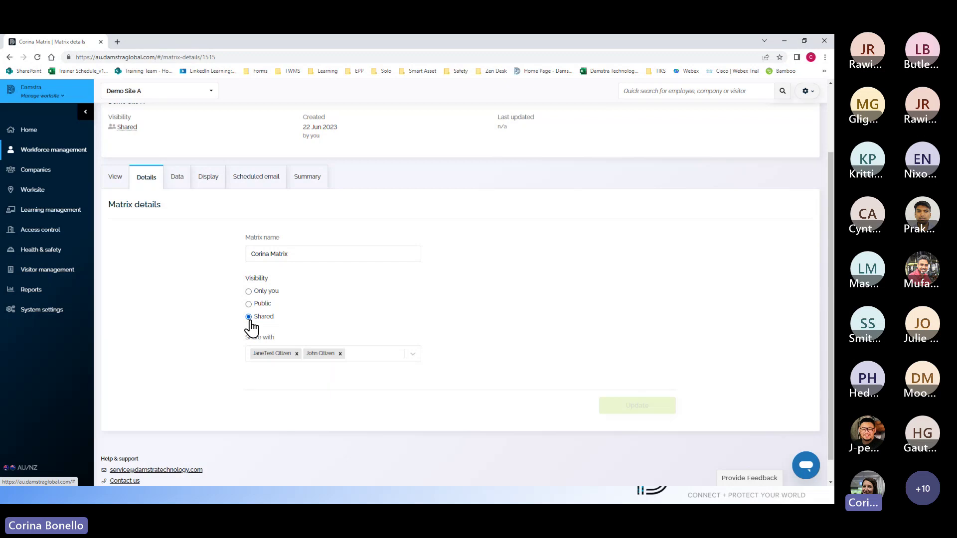
{"action": "left_click", "coordinate": [178, 180]}
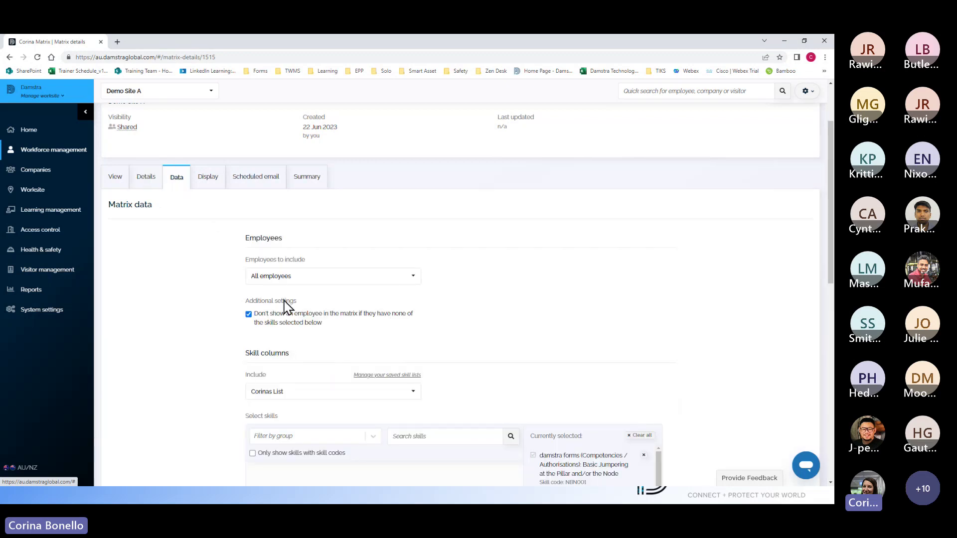
{"action": "scroll", "coordinate": [304, 319], "scroll_direction": "down", "scroll_amount": 2}
{"action": "scroll", "coordinate": [342, 333], "scroll_direction": "down", "scroll_amount": 3}
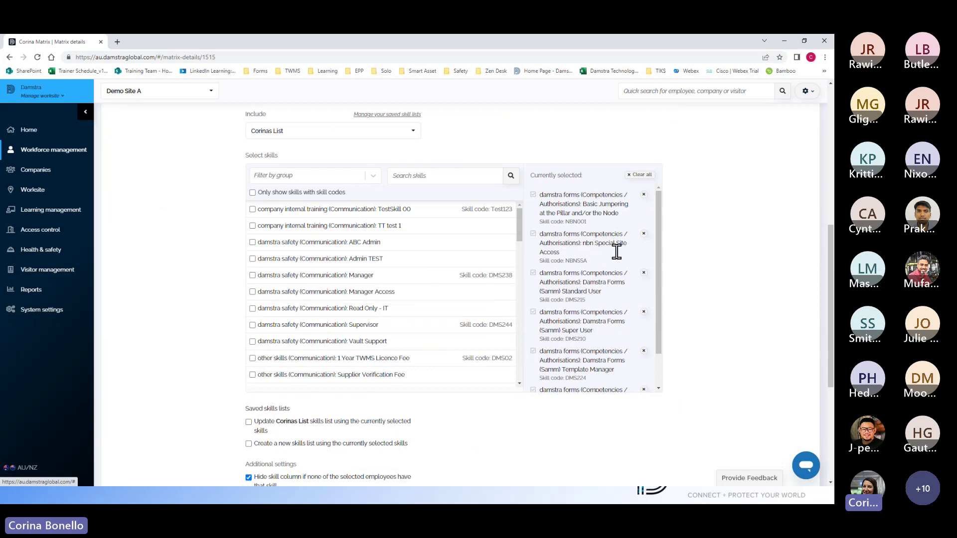
{"action": "scroll", "coordinate": [679, 324], "scroll_direction": "up", "scroll_amount": 6}
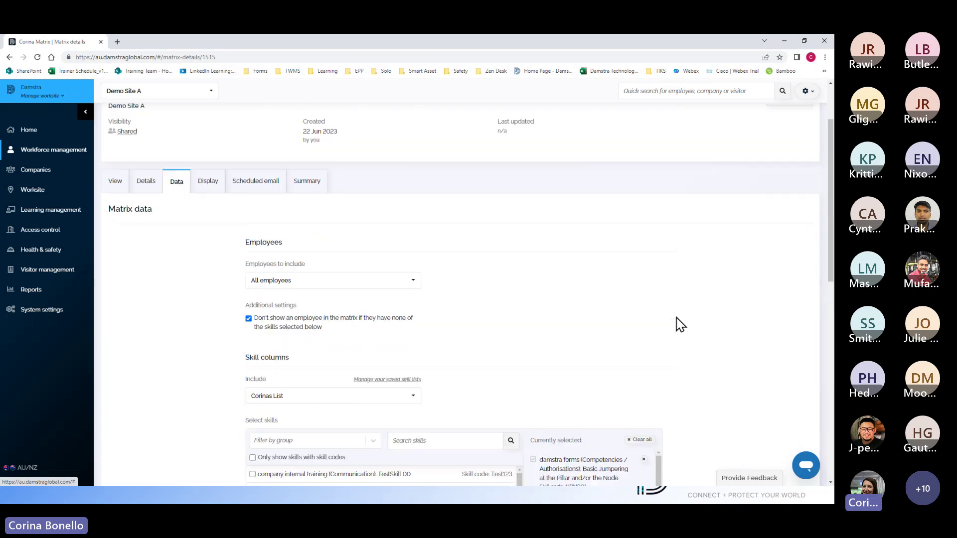
Review the Display tab, then view the Scheduled email settings, still set to No
{"action": "left_click", "coordinate": [208, 221]}
{"action": "scroll", "coordinate": [399, 299], "scroll_direction": "down", "scroll_amount": 4}
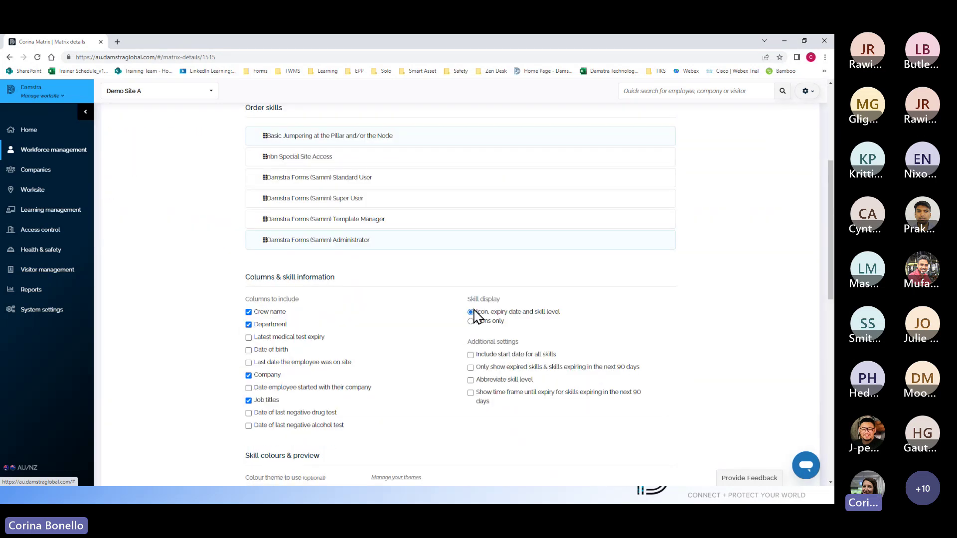
{"action": "scroll", "coordinate": [391, 294], "scroll_direction": "down", "scroll_amount": 4}
{"action": "scroll", "coordinate": [551, 284], "scroll_direction": "down", "scroll_amount": 4}
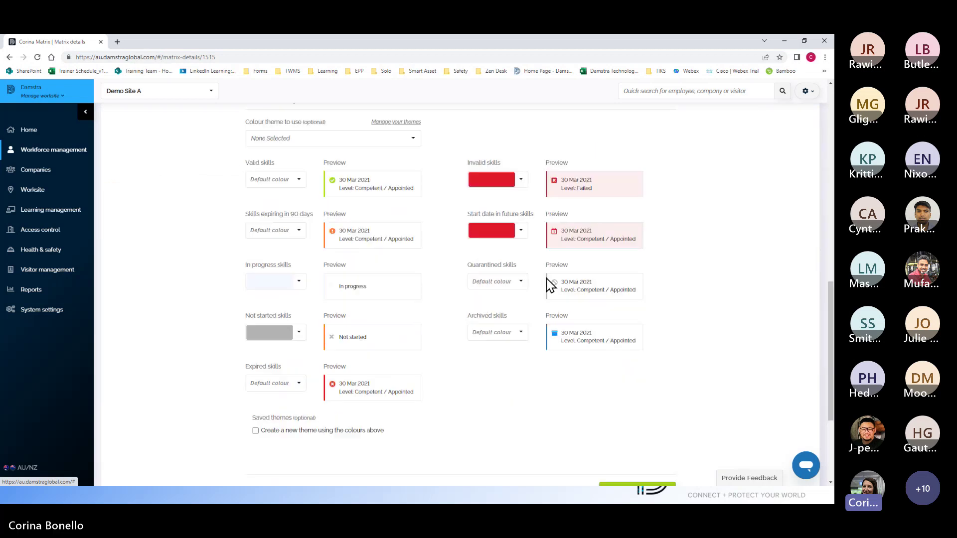
{"action": "scroll", "coordinate": [551, 285], "scroll_direction": "up", "scroll_amount": 10}
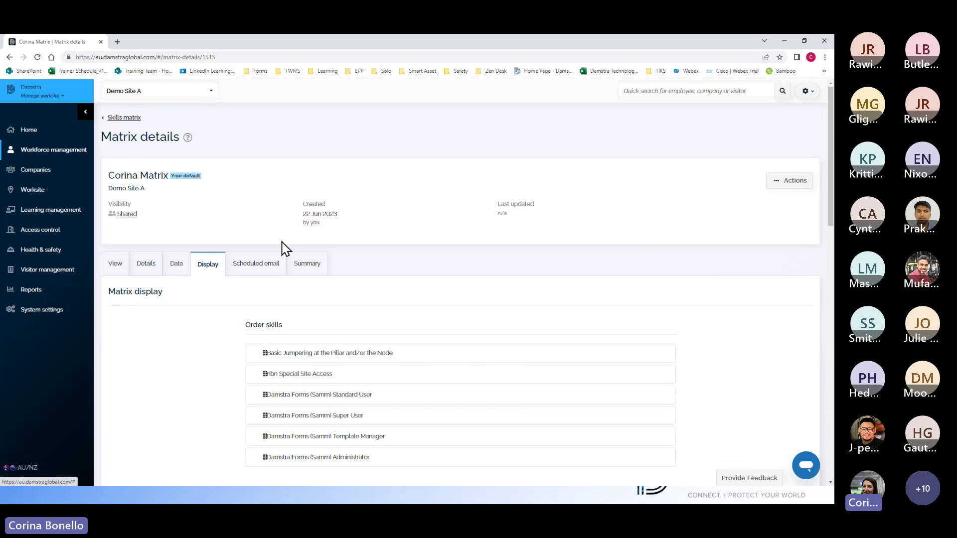
{"action": "left_click", "coordinate": [254, 268]}
{"action": "scroll", "coordinate": [319, 303], "scroll_direction": "down", "scroll_amount": 2}
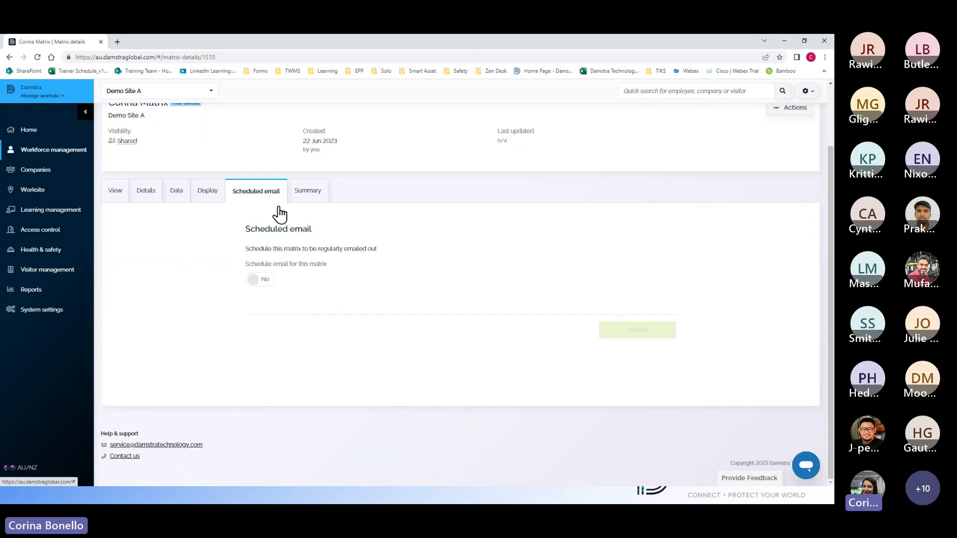
{"action": "left_click", "coordinate": [260, 280]}
{"action": "scroll", "coordinate": [229, 244], "scroll_direction": "down", "scroll_amount": 3}
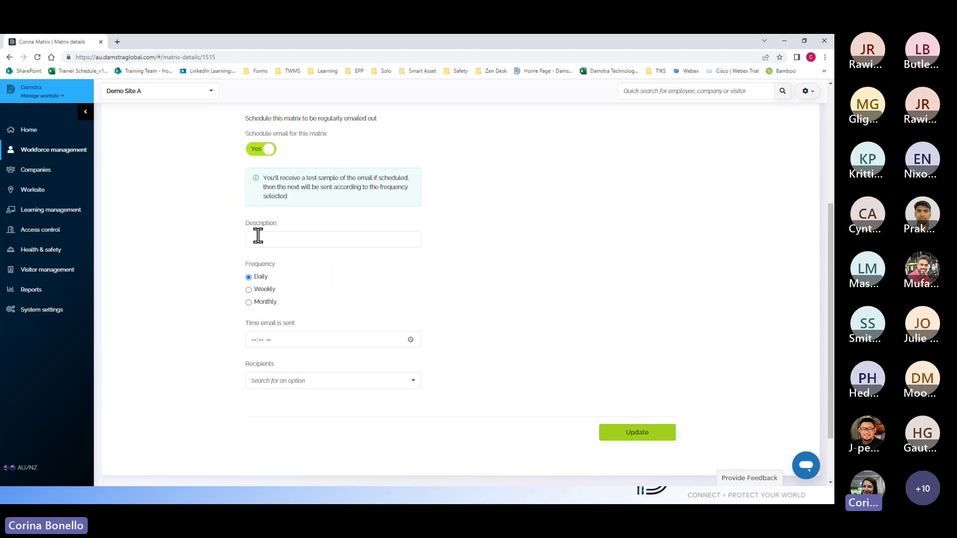
{"action": "left_click", "coordinate": [325, 240]}
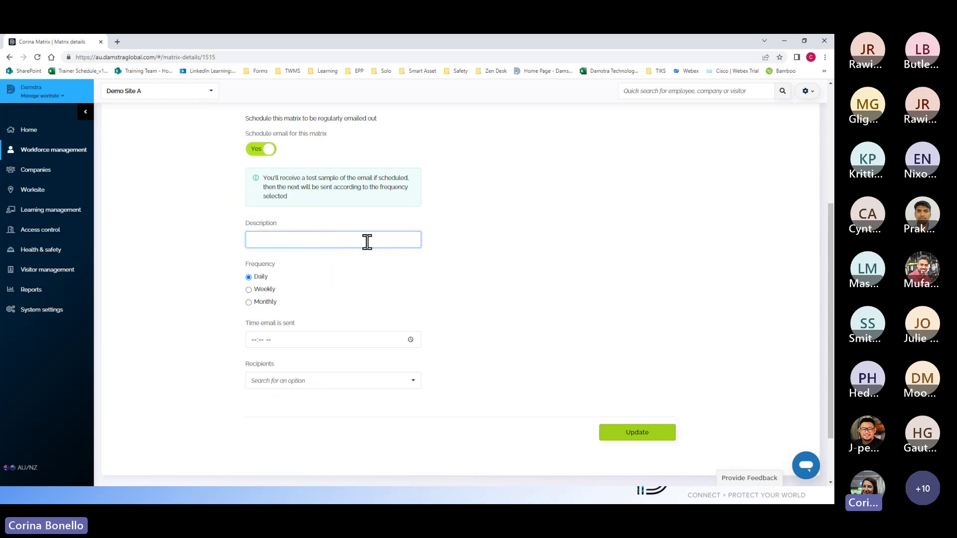
{"action": "scroll", "coordinate": [329, 239], "scroll_direction": "down", "scroll_amount": 2}
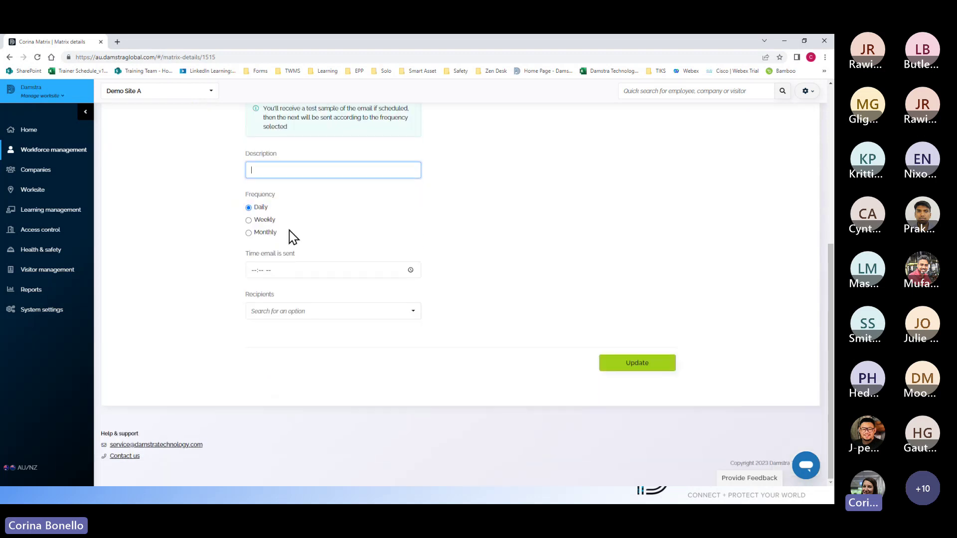
{"action": "left_click", "coordinate": [262, 220]}
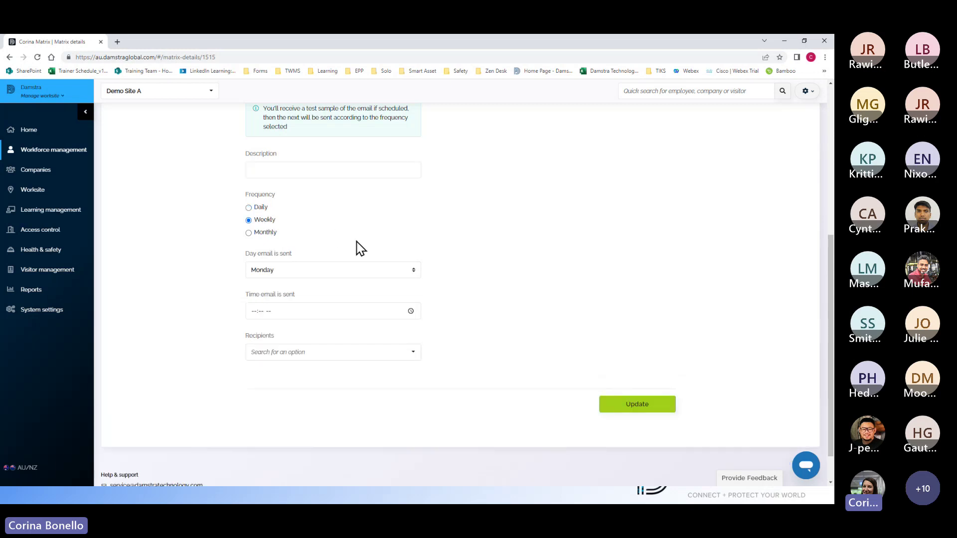
{"action": "left_click", "coordinate": [312, 272]}
{"action": "left_click", "coordinate": [349, 216]}
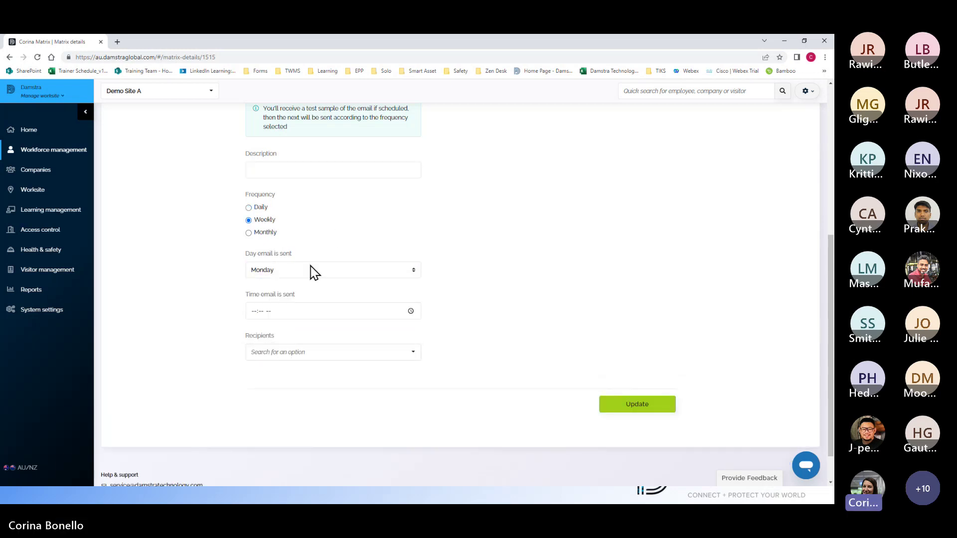
{"action": "left_click", "coordinate": [266, 233]}
{"action": "left_click", "coordinate": [295, 273]}
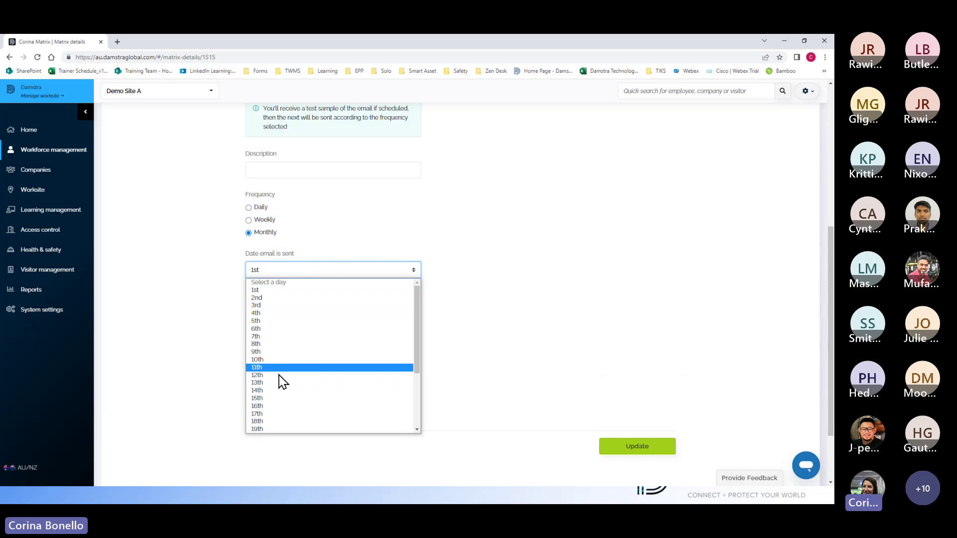
{"action": "scroll", "coordinate": [278, 418], "scroll_direction": "down", "scroll_amount": 3}
{"action": "scroll", "coordinate": [277, 416], "scroll_direction": "up", "scroll_amount": 3}
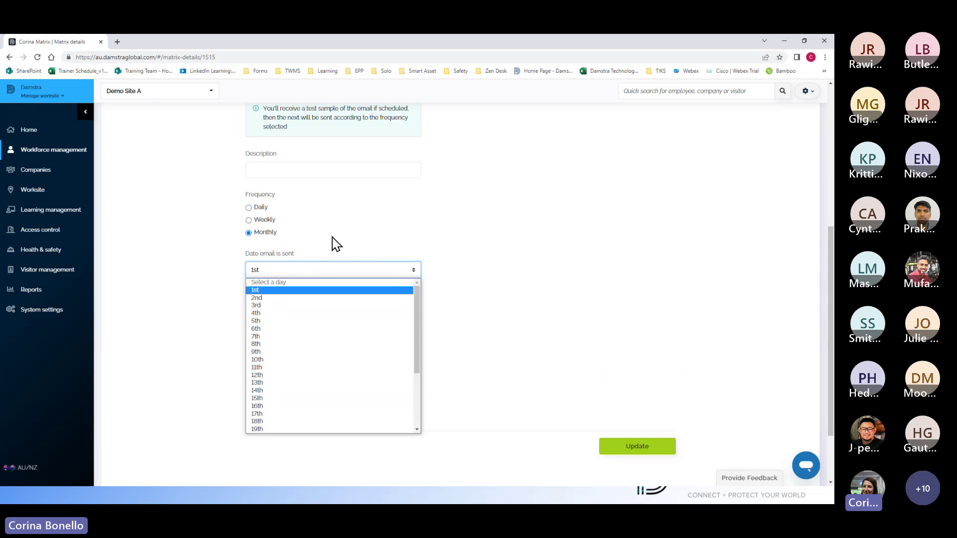
{"action": "left_click", "coordinate": [369, 225]}
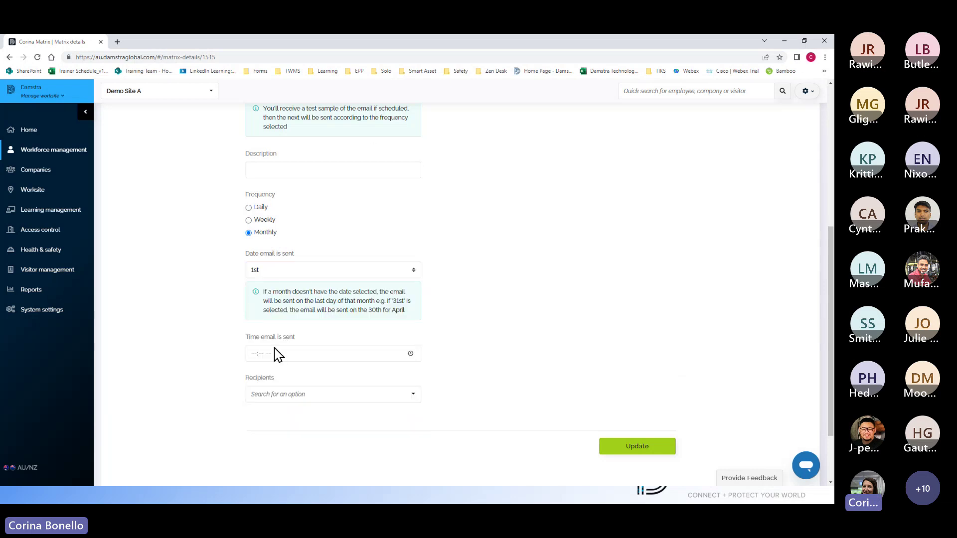
{"action": "left_click", "coordinate": [394, 392]}
{"action": "scroll", "coordinate": [477, 352], "scroll_direction": "down", "scroll_amount": 2}
{"action": "scroll", "coordinate": [301, 406], "scroll_direction": "down", "scroll_amount": 1}
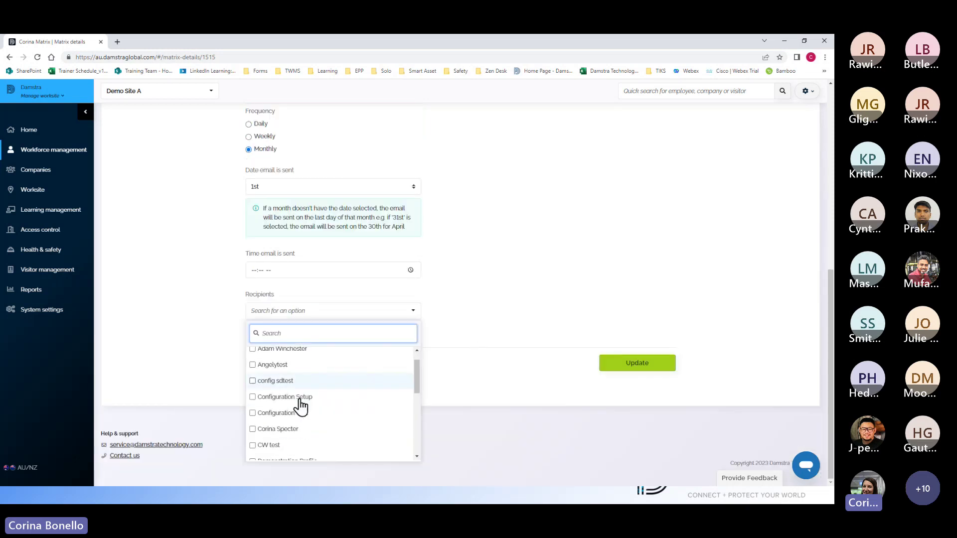
{"action": "scroll", "coordinate": [300, 406], "scroll_direction": "down", "scroll_amount": 10}
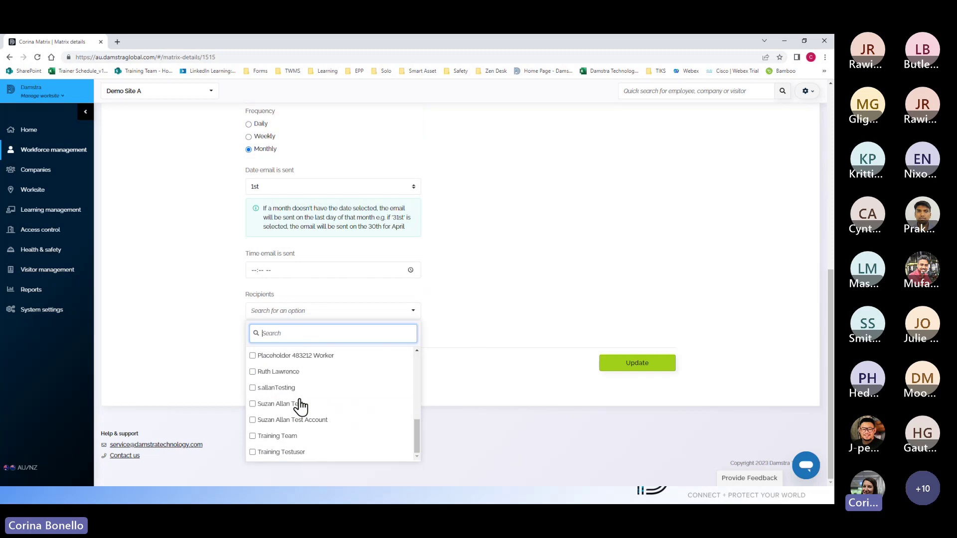
{"action": "scroll", "coordinate": [300, 405], "scroll_direction": "up", "scroll_amount": 10}
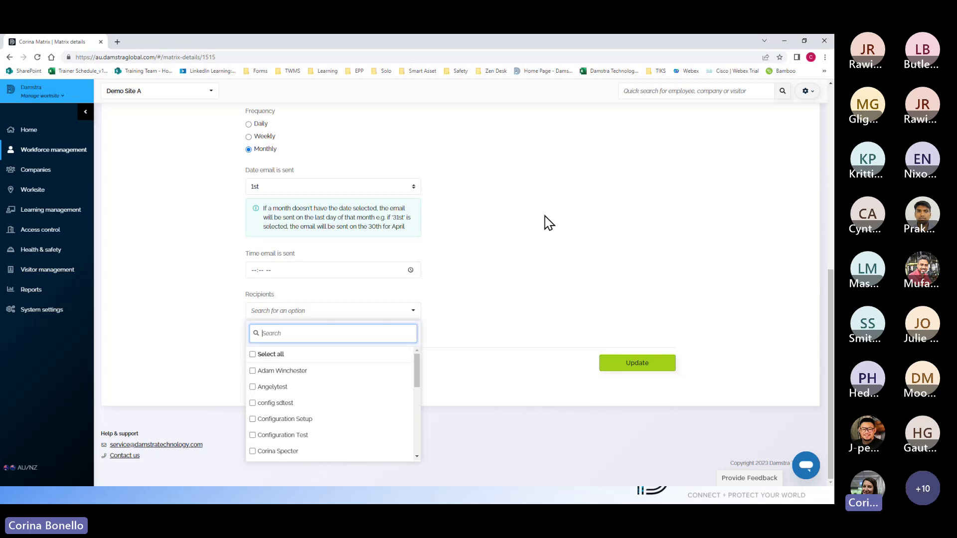
{"action": "left_click", "coordinate": [543, 235]}
{"action": "scroll", "coordinate": [540, 239], "scroll_direction": "up", "scroll_amount": 5}
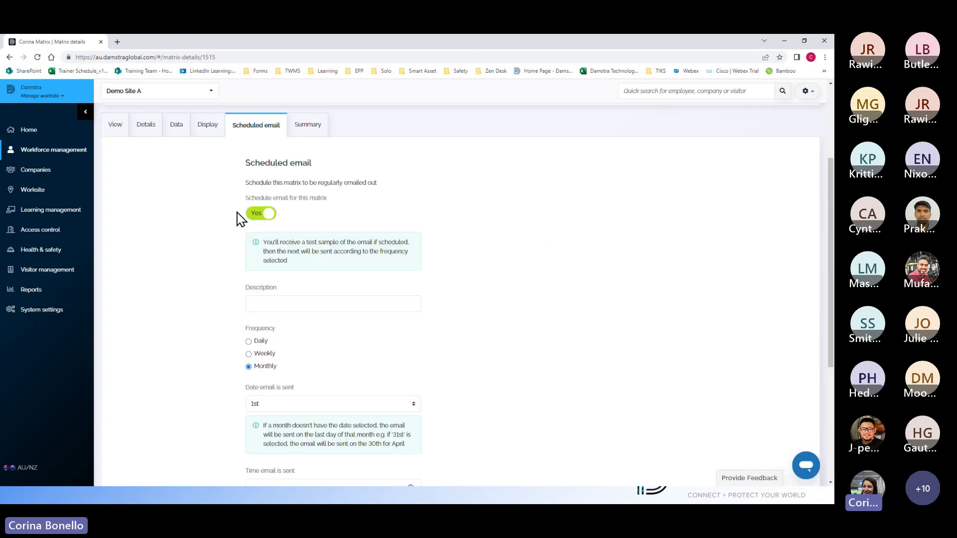
{"action": "left_click", "coordinate": [256, 213]}
{"action": "scroll", "coordinate": [558, 288], "scroll_direction": "up", "scroll_amount": 2}
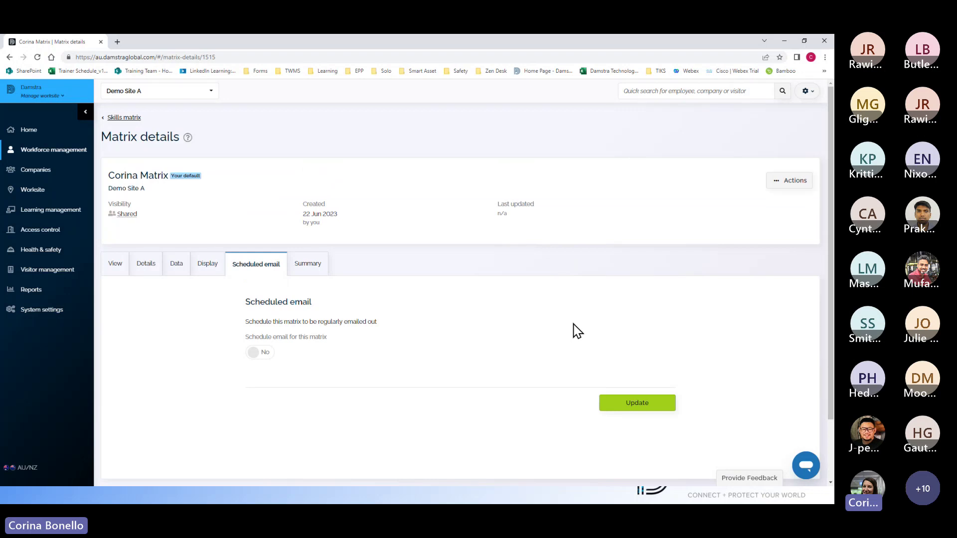
Download Corina Matrix from the View tab as an .xlsx and open it in Excel
{"action": "left_click", "coordinate": [109, 272]}
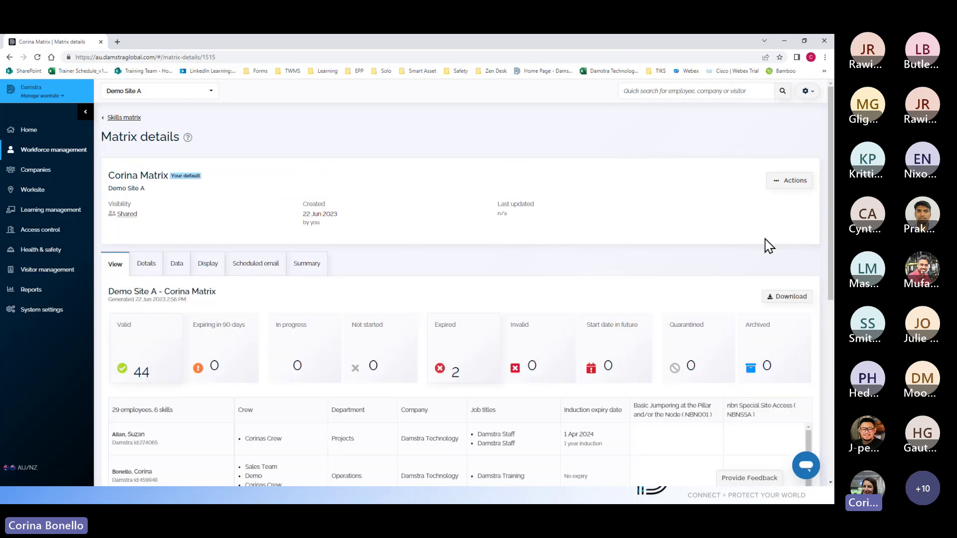
{"action": "left_click", "coordinate": [786, 299]}
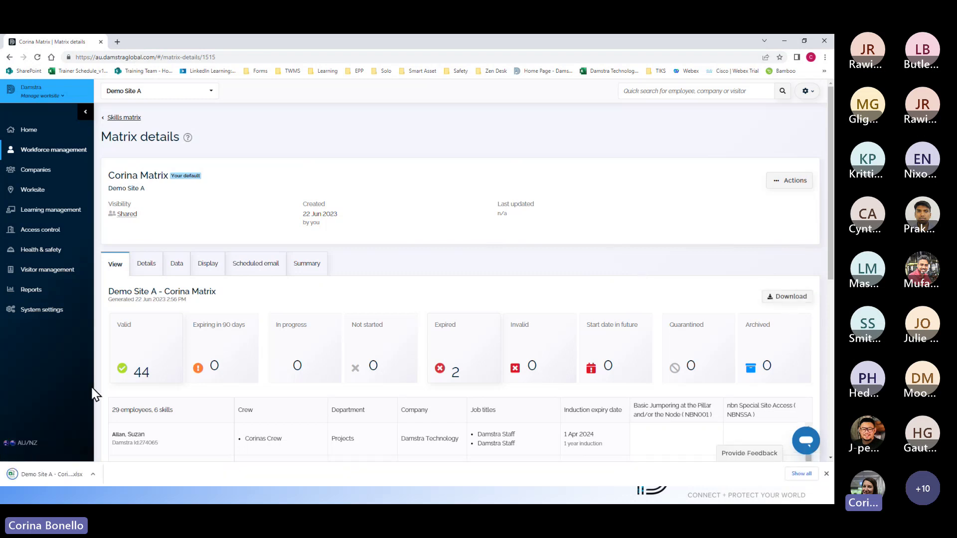
{"action": "left_click", "coordinate": [63, 478]}
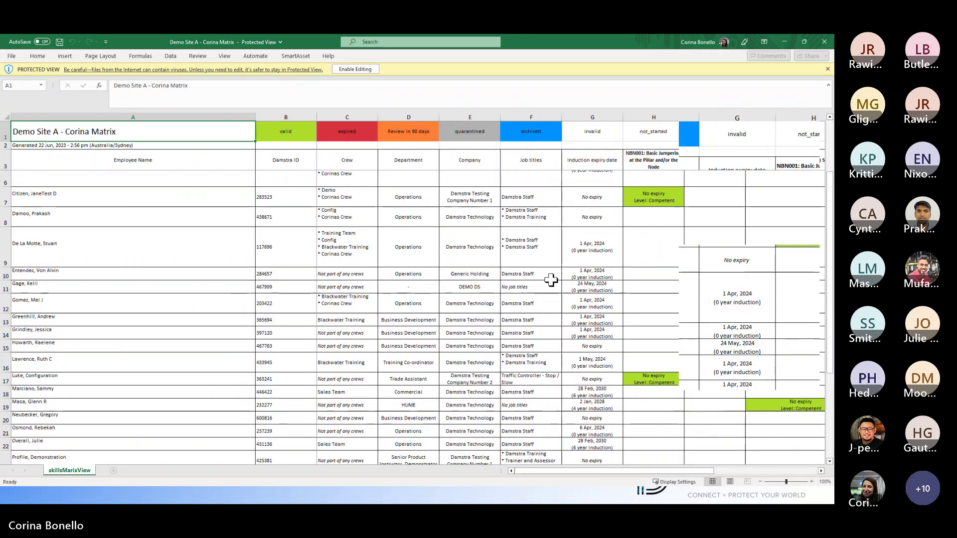
Review the exported workbook's employee columns and status colours, then enable editing
{"action": "scroll", "coordinate": [558, 349], "scroll_direction": "down", "scroll_amount": 2}
{"action": "left_click_drag", "start_coordinate": [558, 476], "coordinate": [658, 479]}
{"action": "scroll", "coordinate": [534, 394], "scroll_direction": "up", "scroll_amount": 1}
{"action": "scroll", "coordinate": [534, 394], "scroll_direction": "down", "scroll_amount": 2}
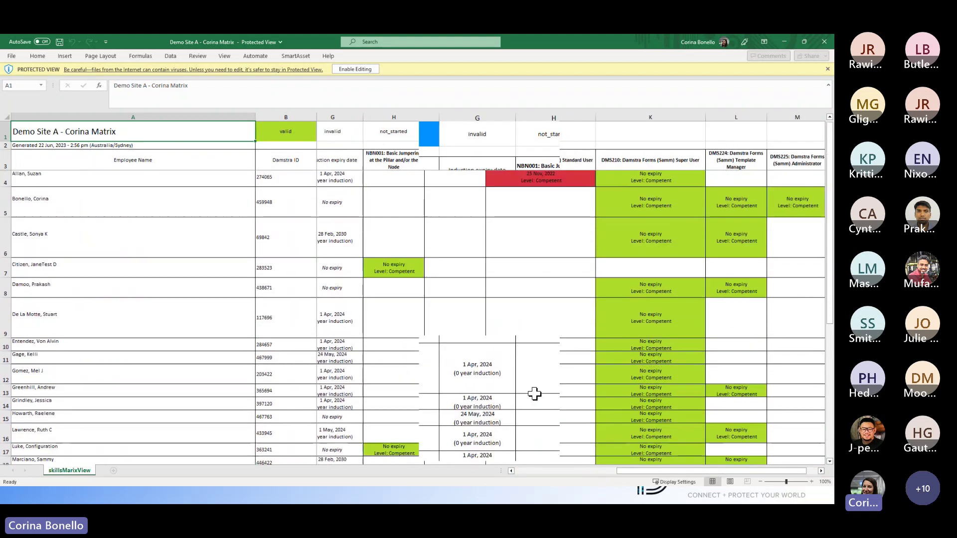
{"action": "scroll", "coordinate": [534, 394], "scroll_direction": "down", "scroll_amount": 4}
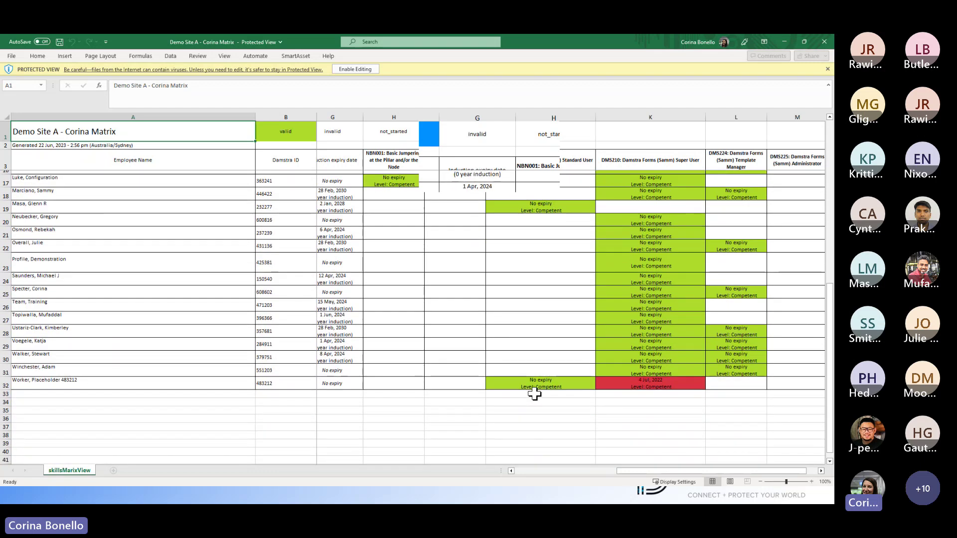
{"action": "scroll", "coordinate": [534, 394], "scroll_direction": "up", "scroll_amount": 5}
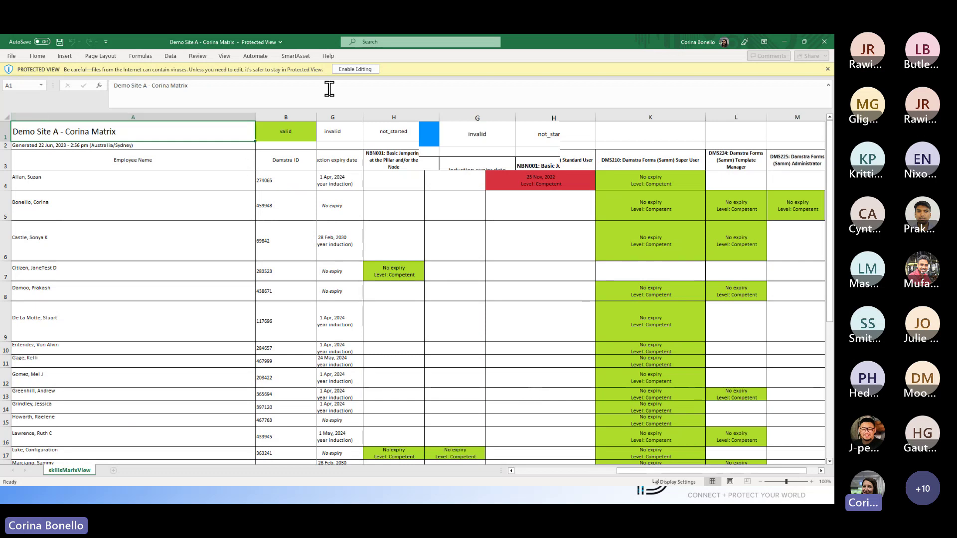
{"action": "left_click", "coordinate": [356, 70]}
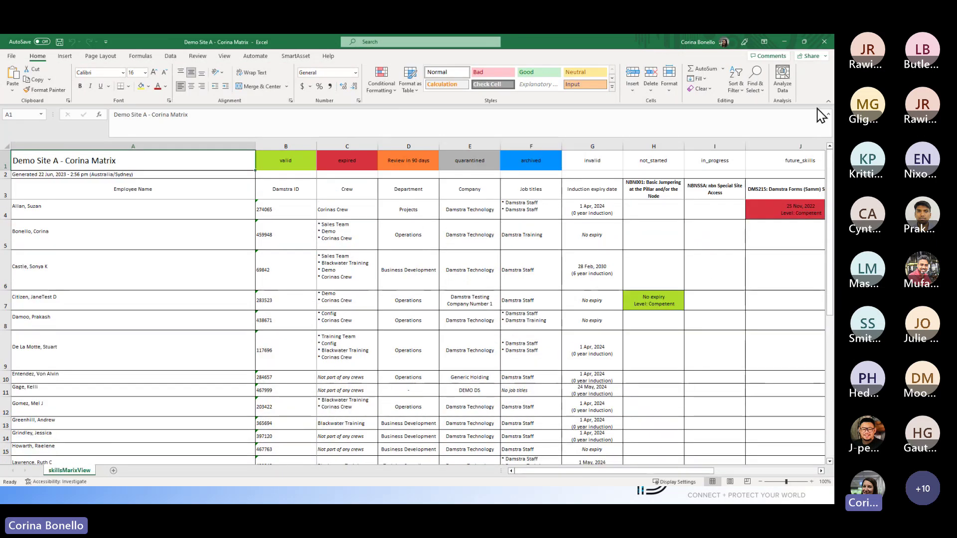
Close Excel and set invalid skills to orange and future-start skills to blue
{"action": "left_click", "coordinate": [825, 41]}
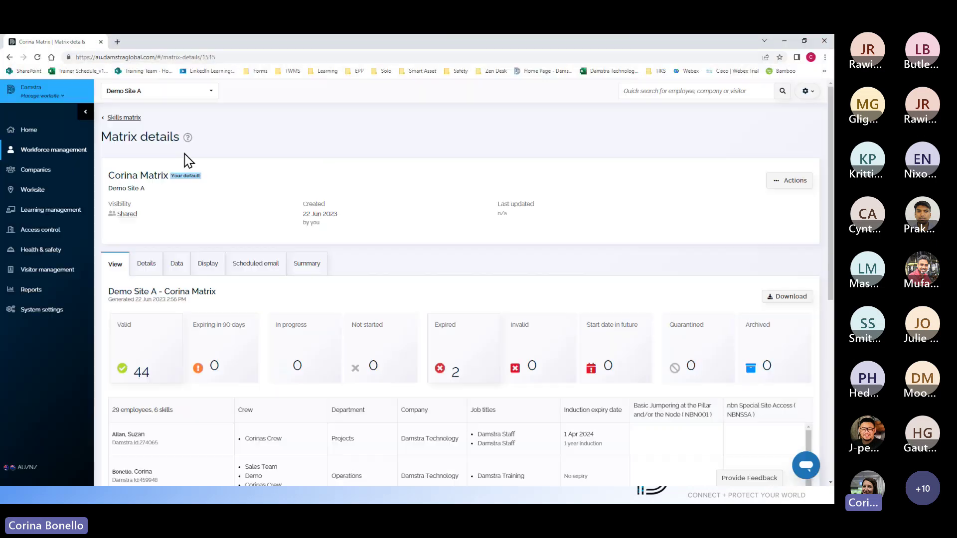
{"action": "scroll", "coordinate": [257, 242], "scroll_direction": "down", "scroll_amount": 4}
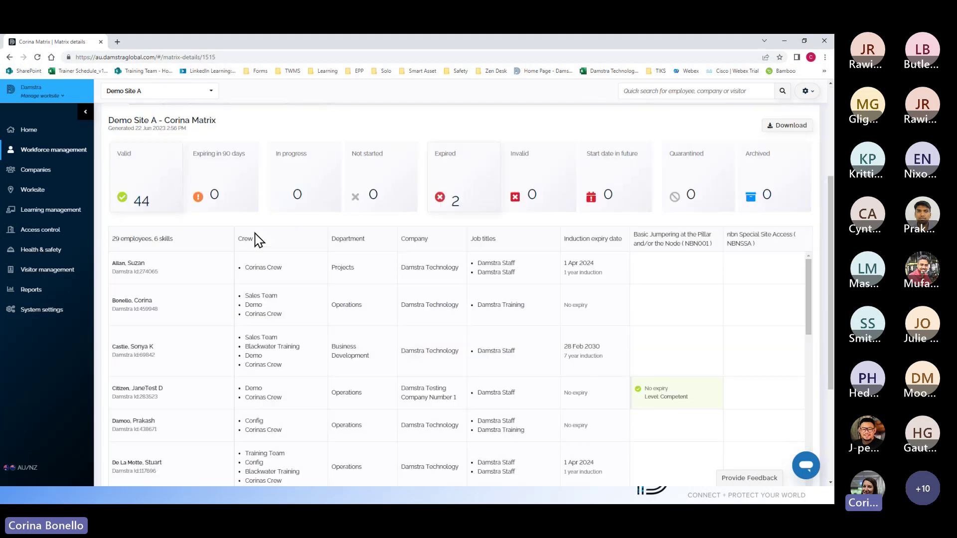
{"action": "scroll", "coordinate": [205, 220], "scroll_direction": "up", "scroll_amount": 3}
{"action": "left_click", "coordinate": [207, 220]}
{"action": "scroll", "coordinate": [316, 293], "scroll_direction": "down", "scroll_amount": 9}
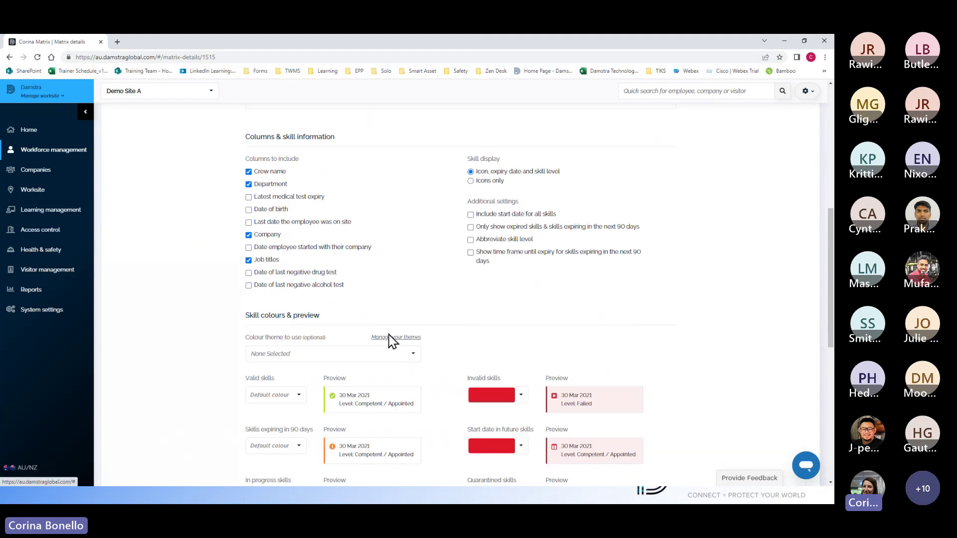
{"action": "left_click", "coordinate": [519, 322]}
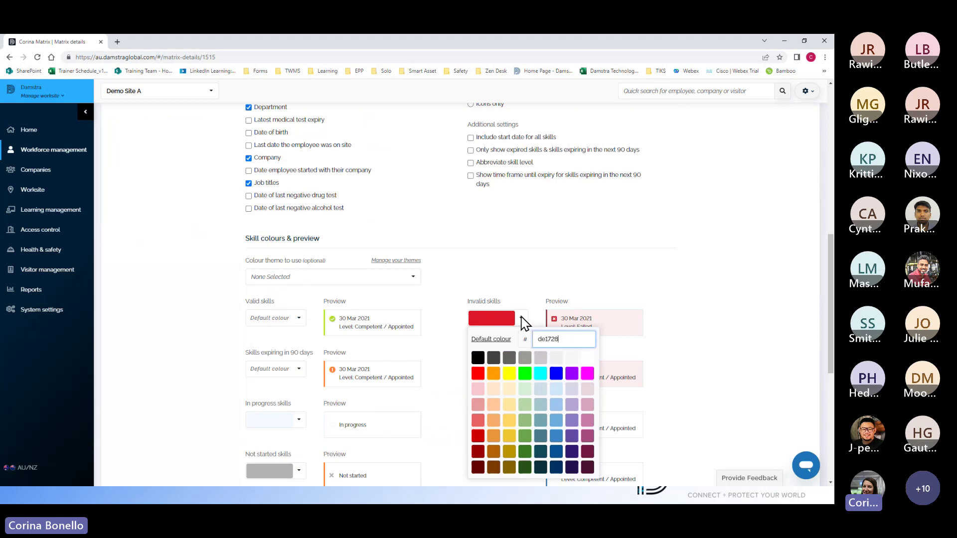
{"action": "left_click", "coordinate": [493, 436]}
{"action": "left_click", "coordinate": [520, 371]}
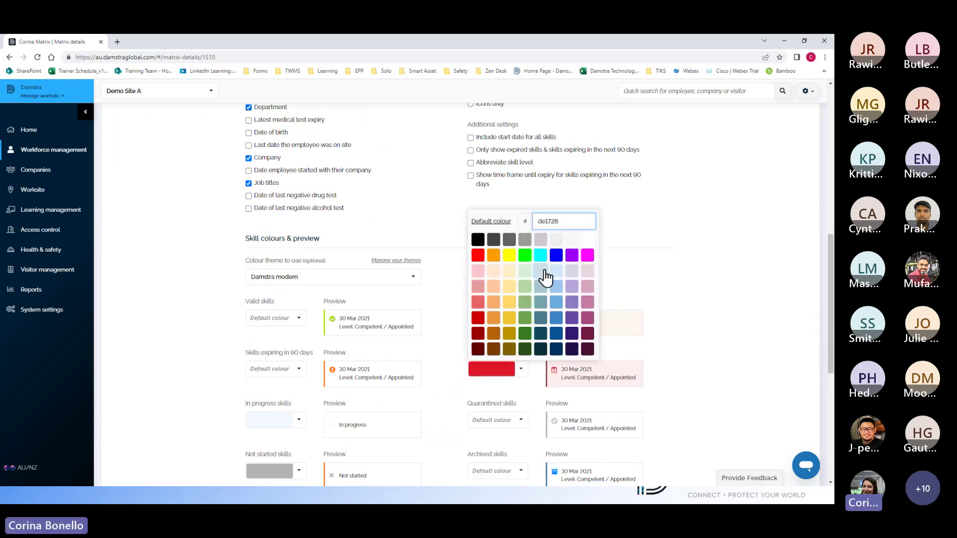
{"action": "left_click", "coordinate": [556, 256]}
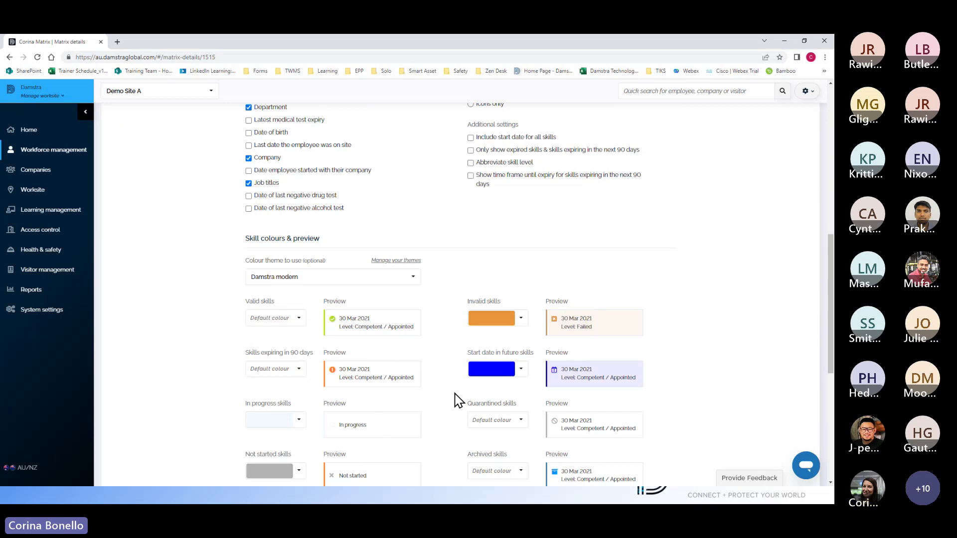
Make valid skills magenta and update the matrix display settings
{"action": "scroll", "coordinate": [456, 399], "scroll_direction": "down", "scroll_amount": 2}
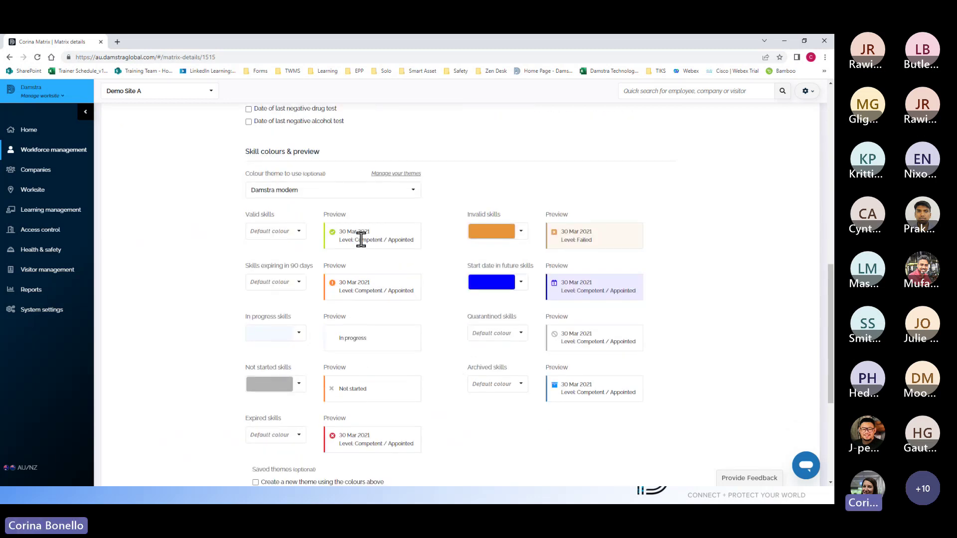
{"action": "left_click", "coordinate": [290, 232]}
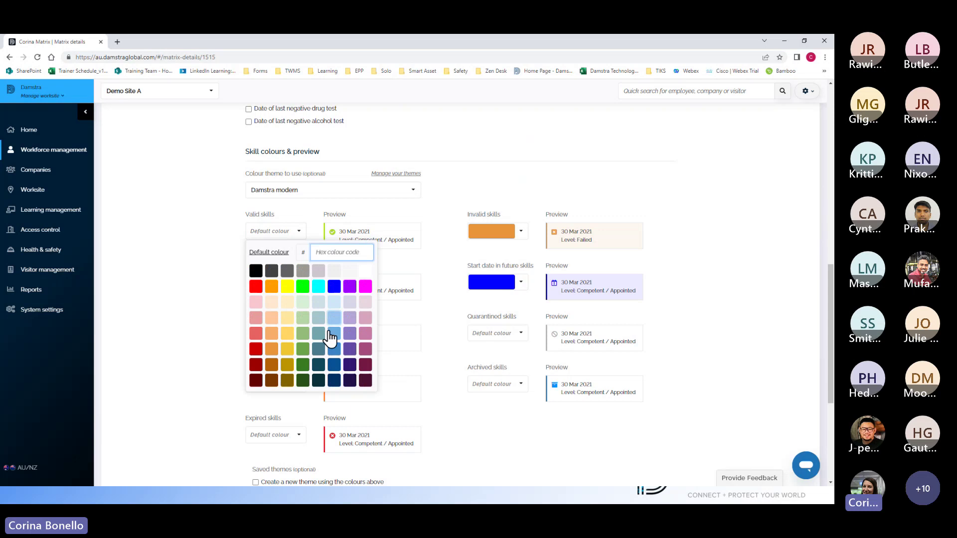
{"action": "left_click", "coordinate": [366, 349]}
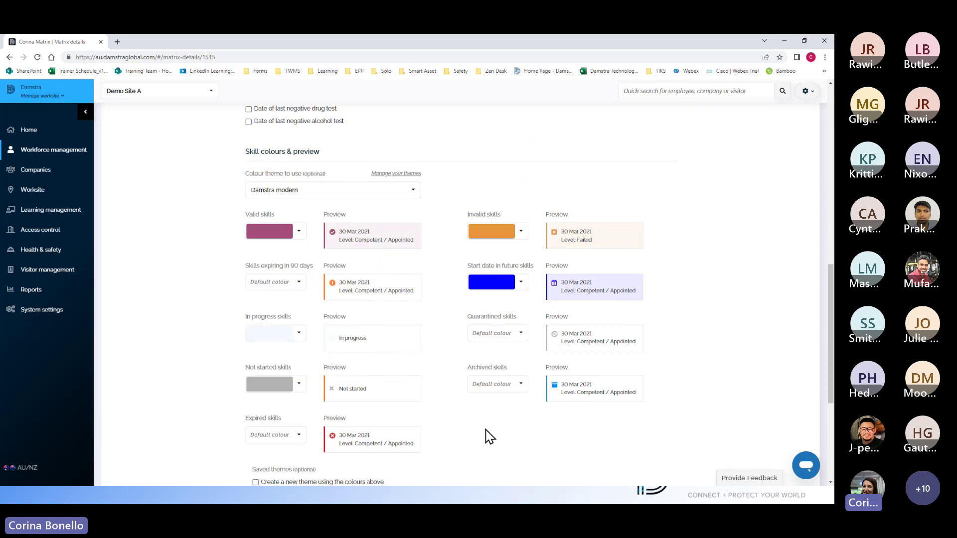
{"action": "scroll", "coordinate": [490, 436], "scroll_direction": "down", "scroll_amount": 2}
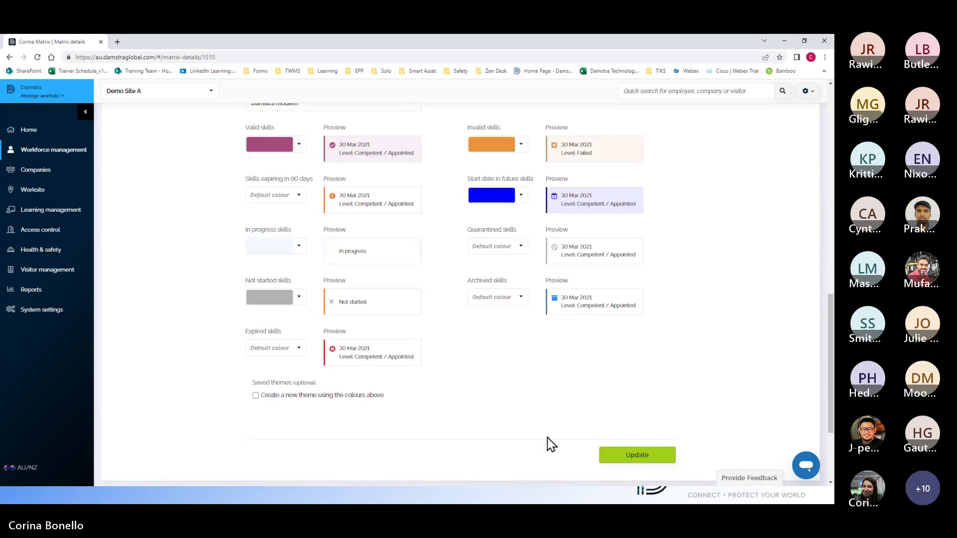
{"action": "left_click", "coordinate": [640, 455]}
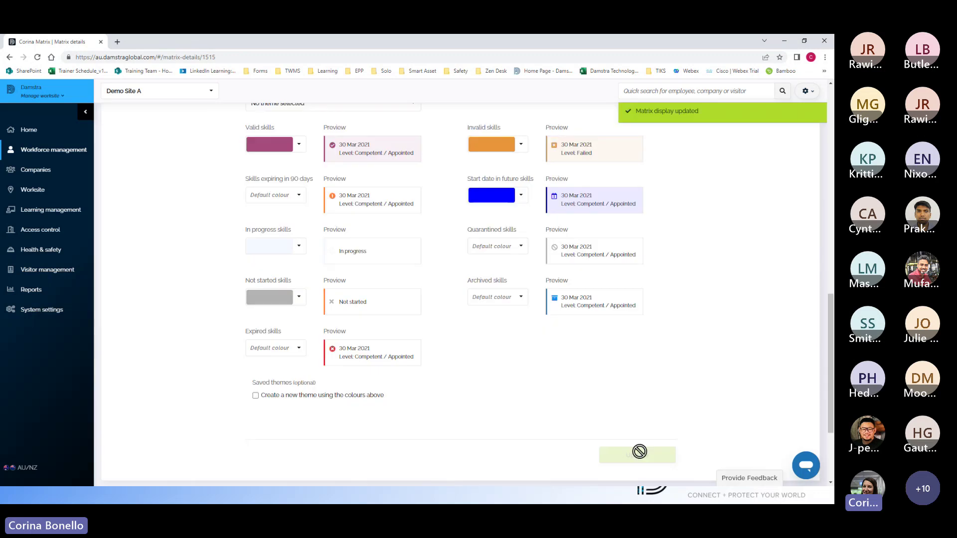
Download the recoloured Corina Matrix again and open the new Excel file
{"action": "scroll", "coordinate": [640, 451], "scroll_direction": "up", "scroll_amount": 15}
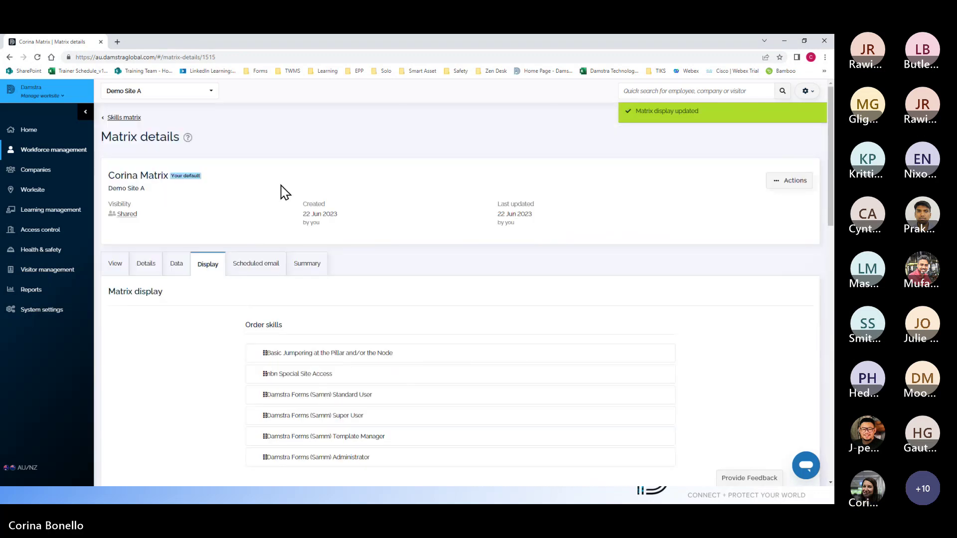
{"action": "left_click", "coordinate": [117, 262]}
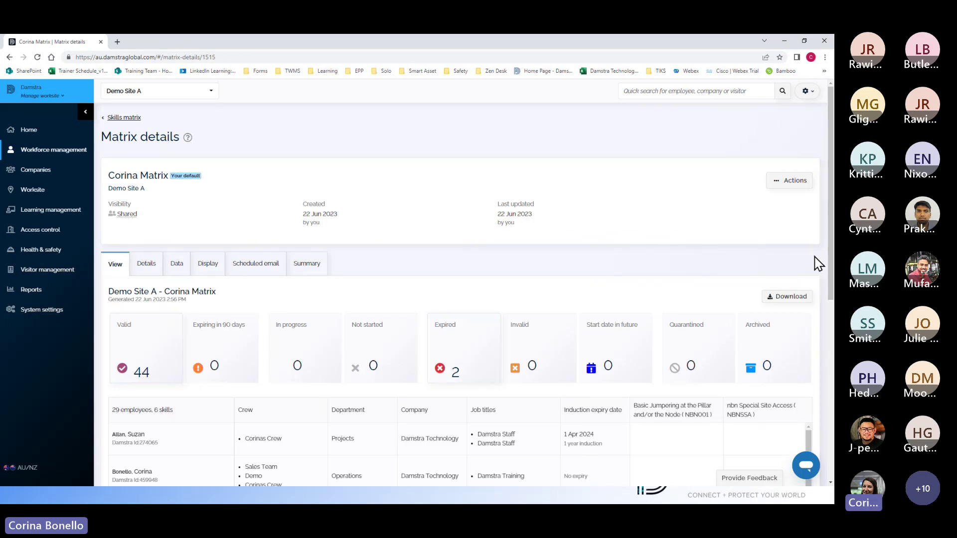
{"action": "left_click", "coordinate": [792, 296]}
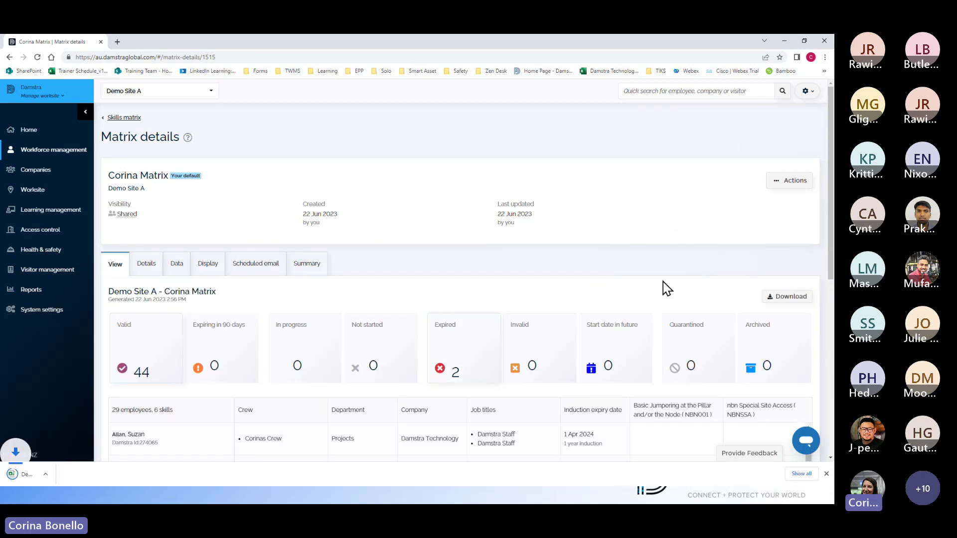
{"action": "left_click", "coordinate": [29, 475]}
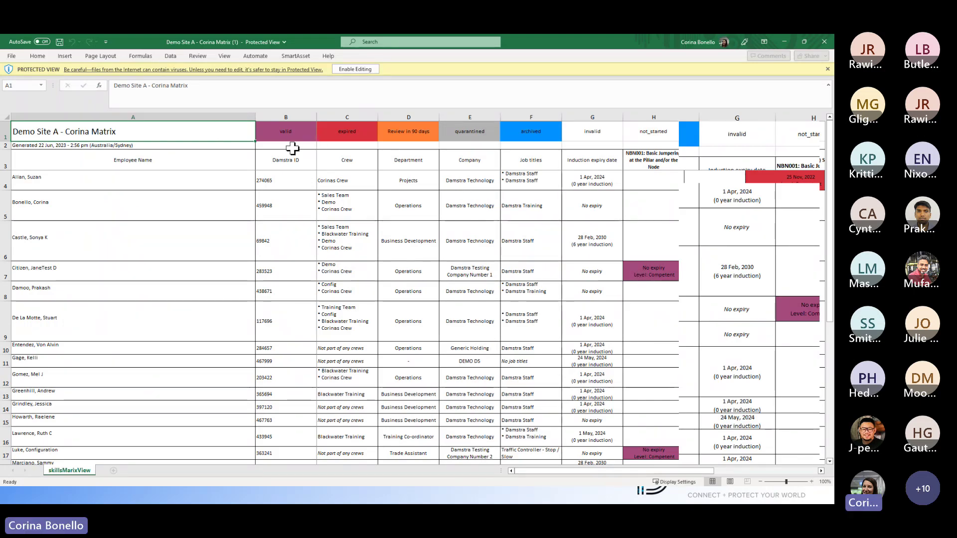
Enable editing on the exported workbook to check the magenta valid-skill cells, then close it
{"action": "left_click", "coordinate": [349, 70]}
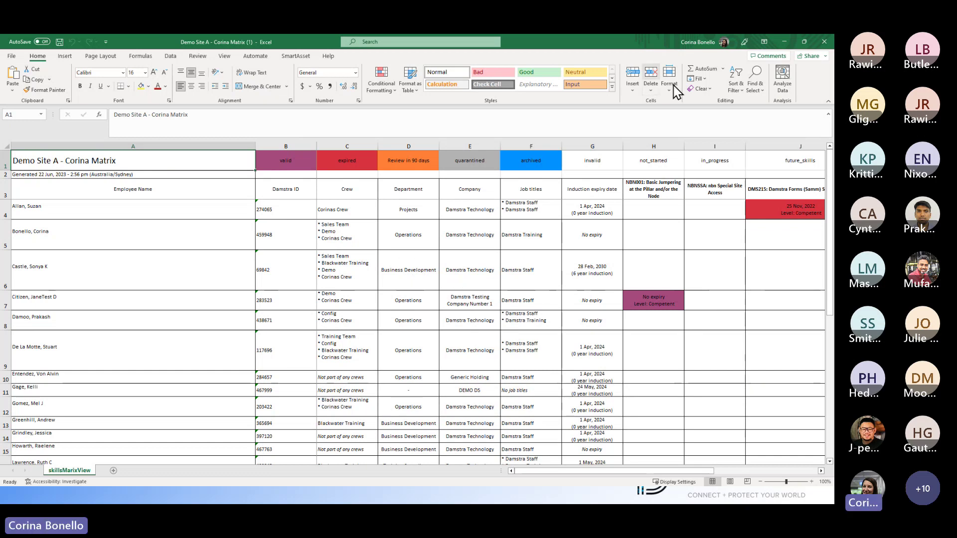
{"action": "left_click", "coordinate": [820, 42]}
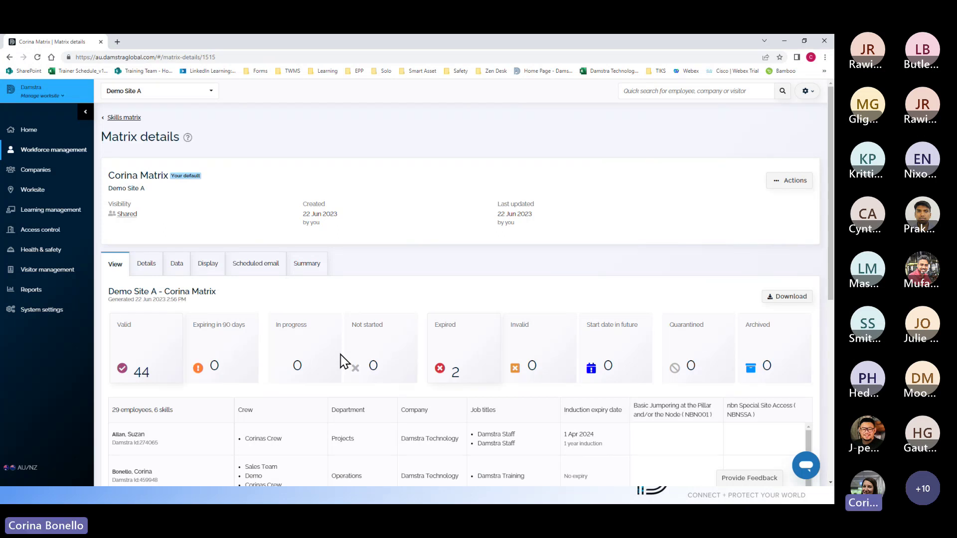
Back in Saved matrixes, delete Corina Matrix through its actions menu
{"action": "scroll", "coordinate": [446, 257], "scroll_direction": "down", "scroll_amount": 7}
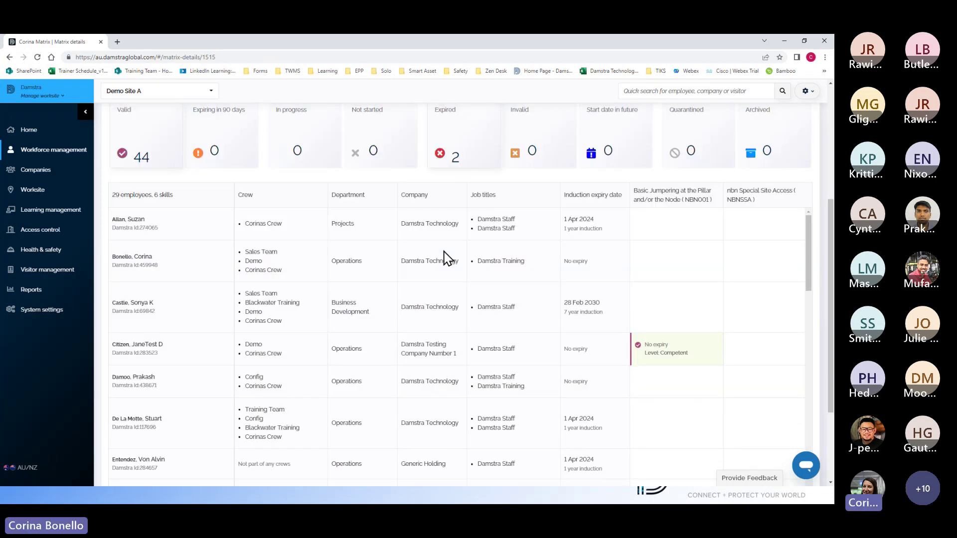
{"action": "scroll", "coordinate": [447, 258], "scroll_direction": "up", "scroll_amount": 7}
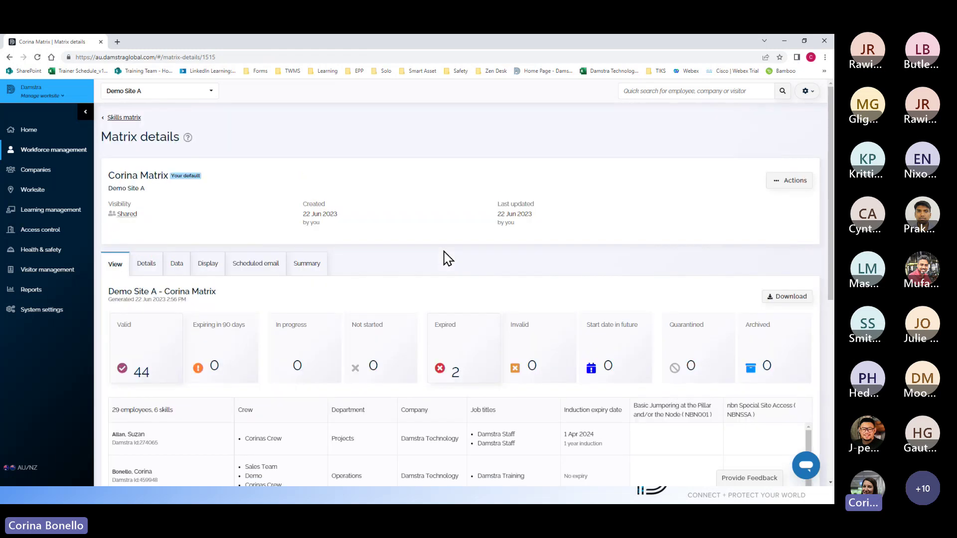
{"action": "left_click", "coordinate": [125, 118]}
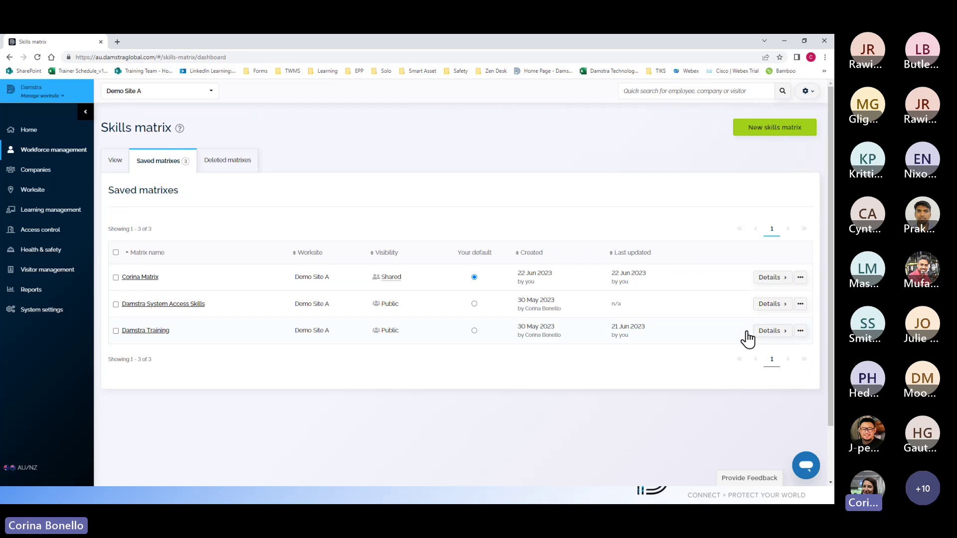
{"action": "left_click", "coordinate": [805, 285]}
{"action": "left_click", "coordinate": [801, 279]}
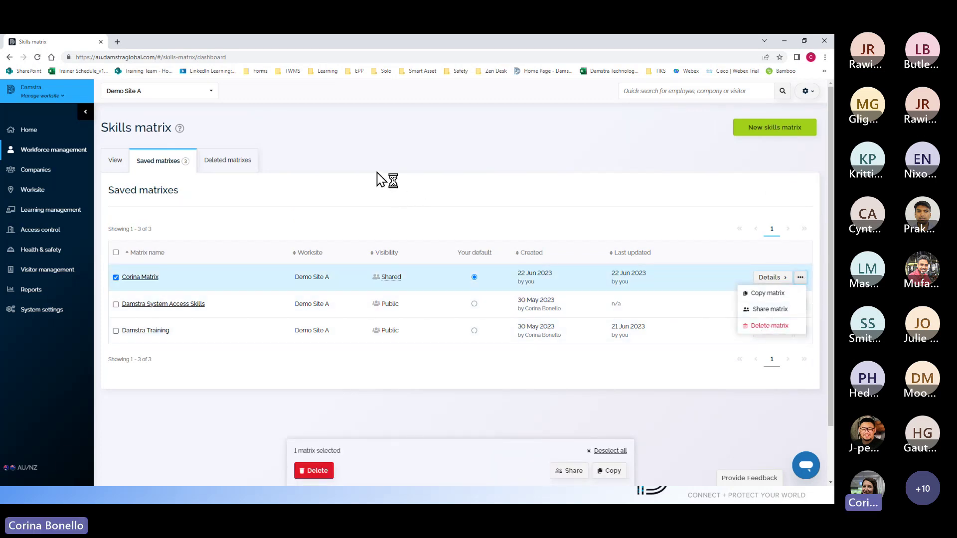
{"action": "left_click", "coordinate": [800, 279]}
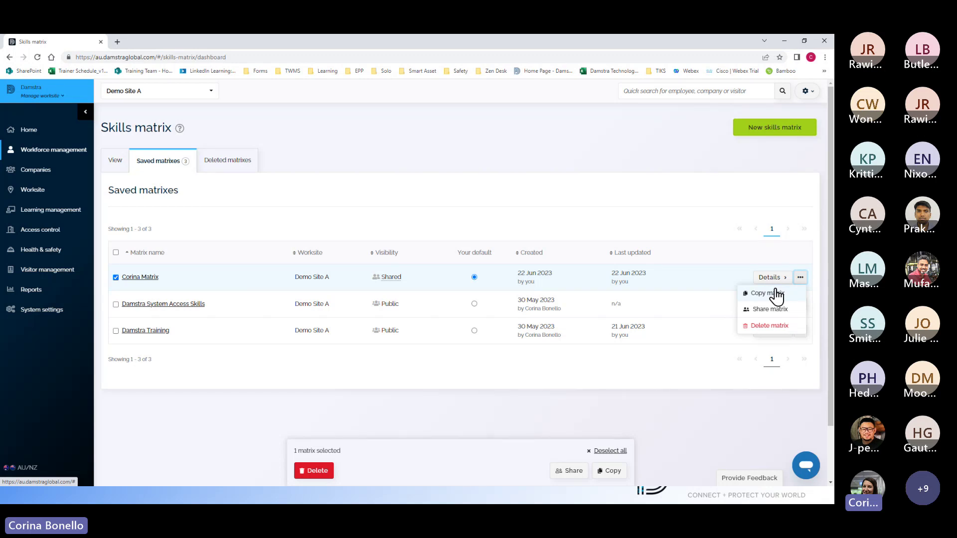
{"action": "left_click", "coordinate": [763, 326]}
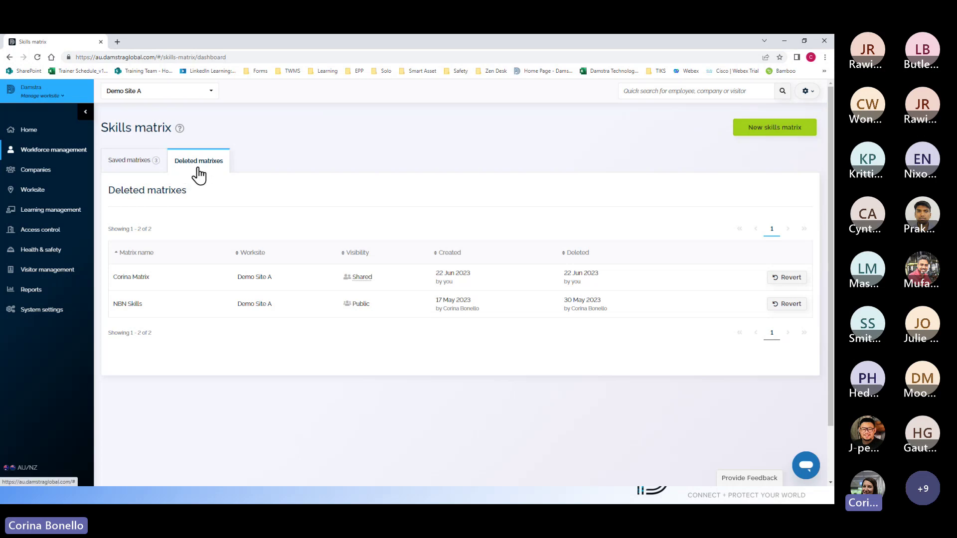
Revert Corina Matrix from Deleted matrixes, then delete it again from Saved matrixes
{"action": "left_click", "coordinate": [786, 278]}
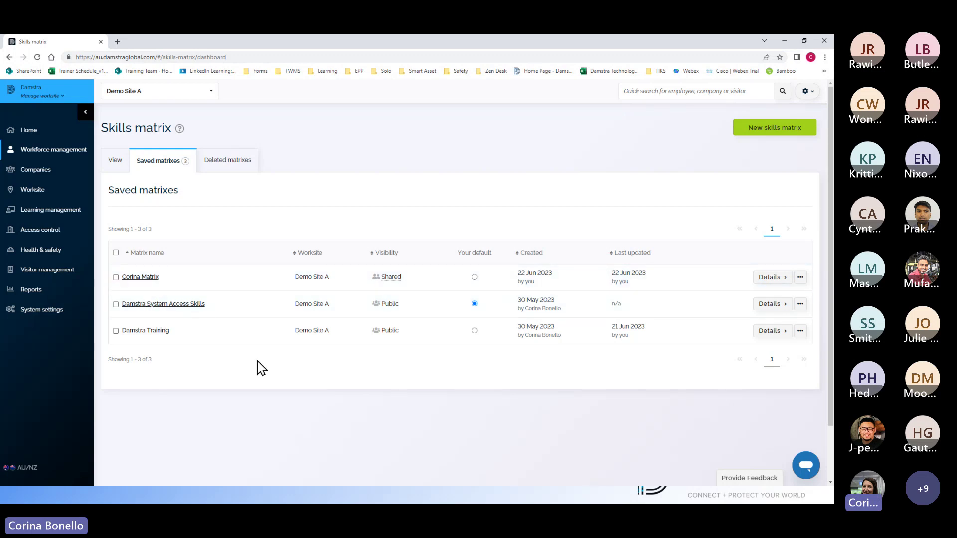
{"action": "left_click", "coordinate": [801, 277]}
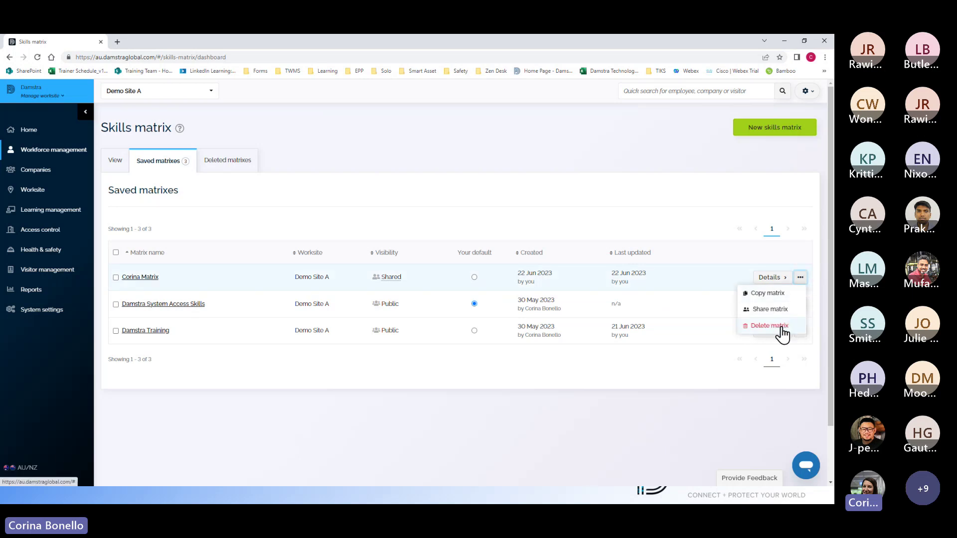
{"action": "left_click", "coordinate": [781, 329]}
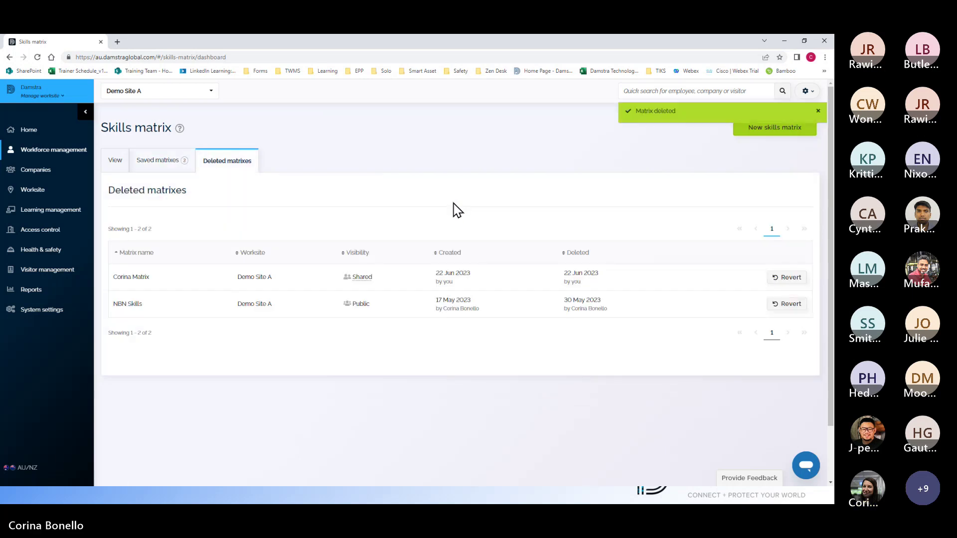
{"action": "scroll", "coordinate": [454, 208], "scroll_direction": "down", "scroll_amount": 1}
{"action": "scroll", "coordinate": [453, 209], "scroll_direction": "up", "scroll_amount": 1}
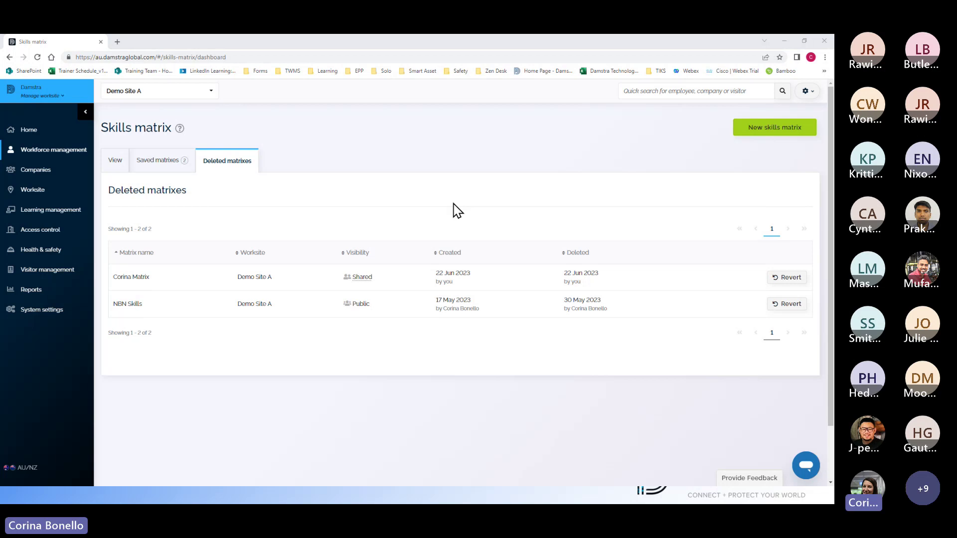
Advance the slideshow past the Thank You slide and switch back to the portal's Deleted matrixes list
{"action": "key", "text": "alt+Tab"}
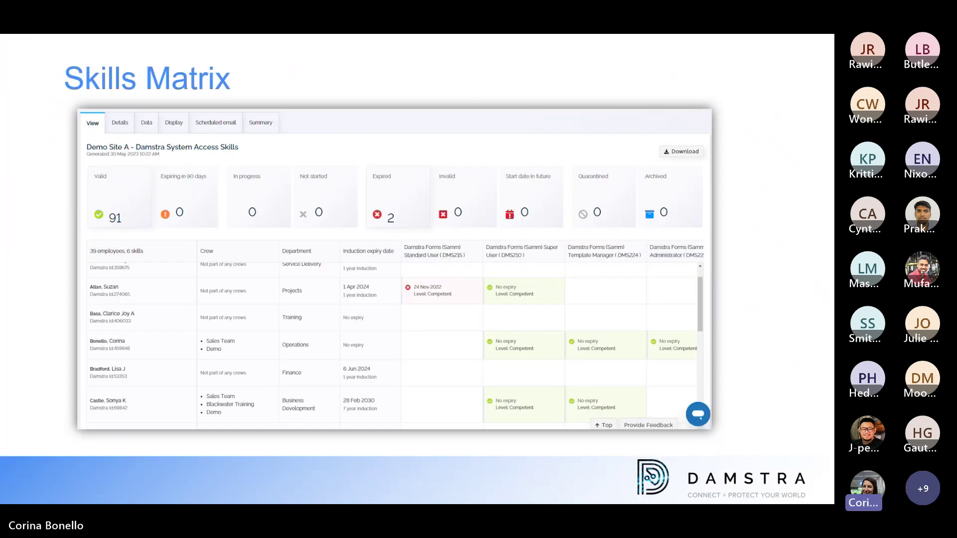
{"action": "key", "text": "Right"}
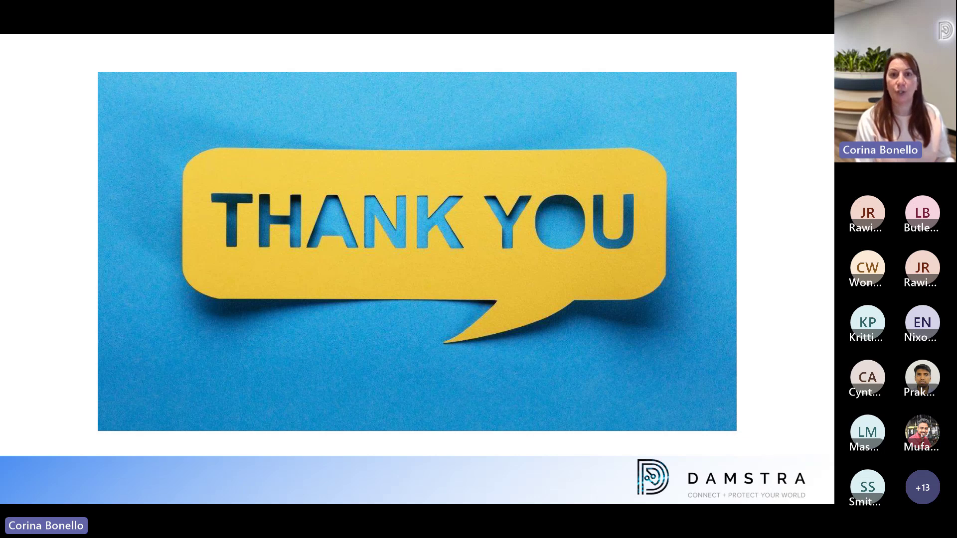
{"action": "key", "text": "alt+Tab"}
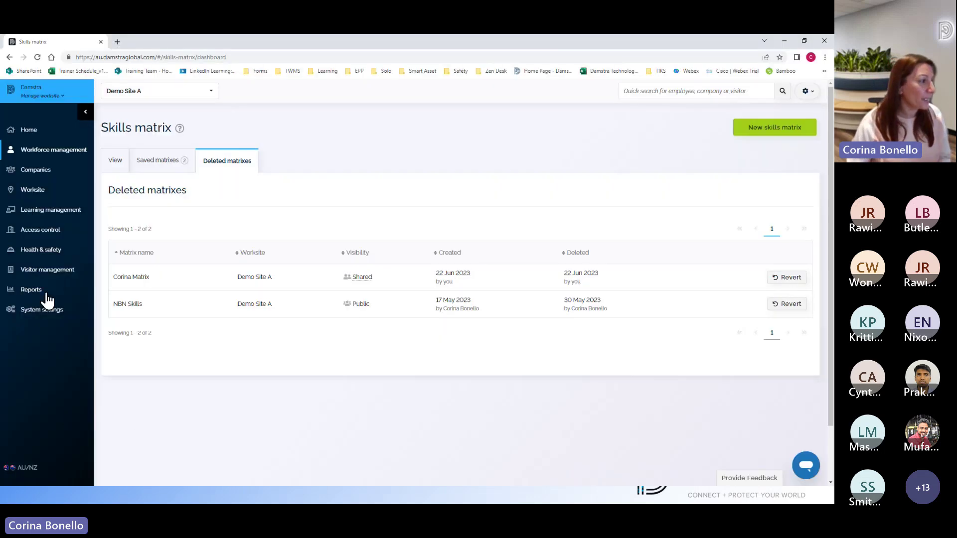
Open the Reports and then the Workforce management navigation panels in the sidebar
{"action": "left_click", "coordinate": [31, 294]}
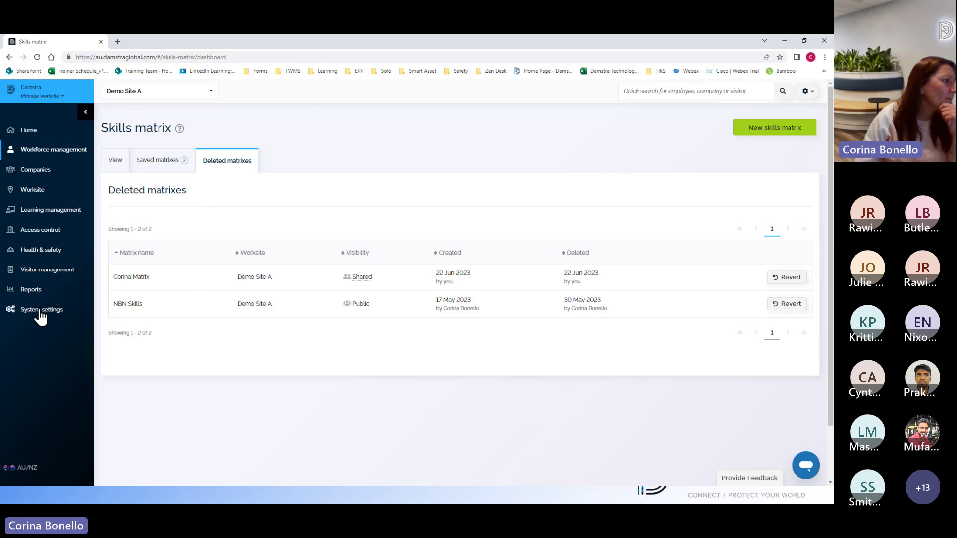
{"action": "left_click", "coordinate": [54, 156]}
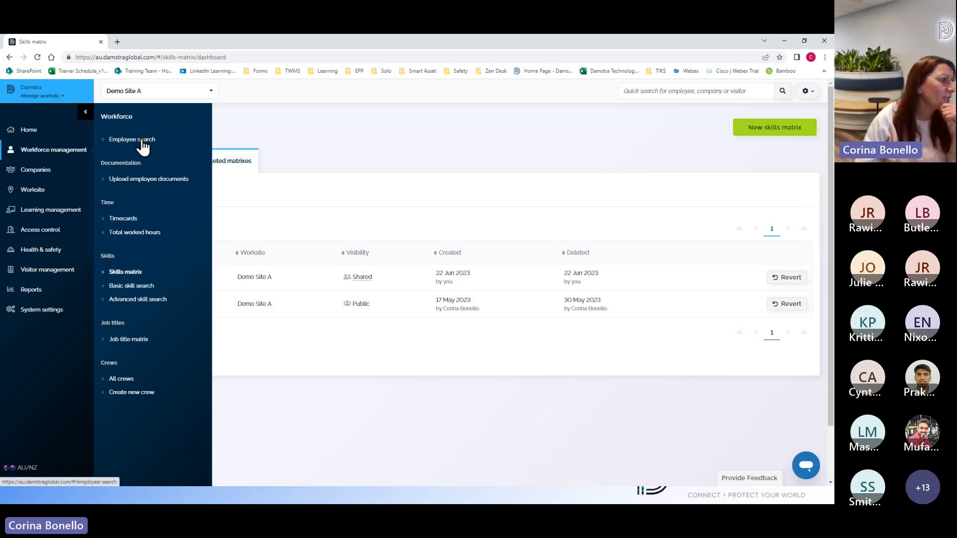
Start a new job title matrix and review its Employees to include options and the rest of the form
{"action": "left_click", "coordinate": [130, 342]}
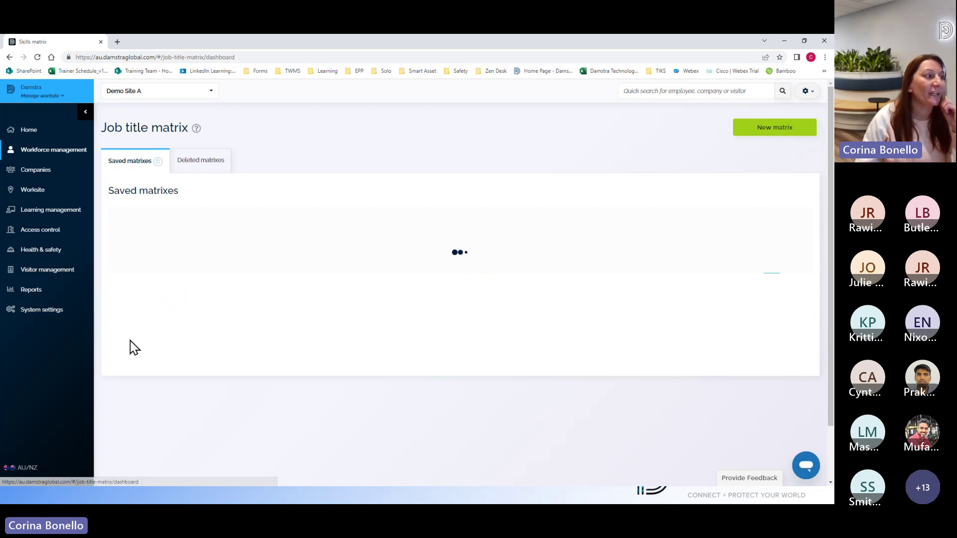
{"action": "left_click", "coordinate": [766, 124]}
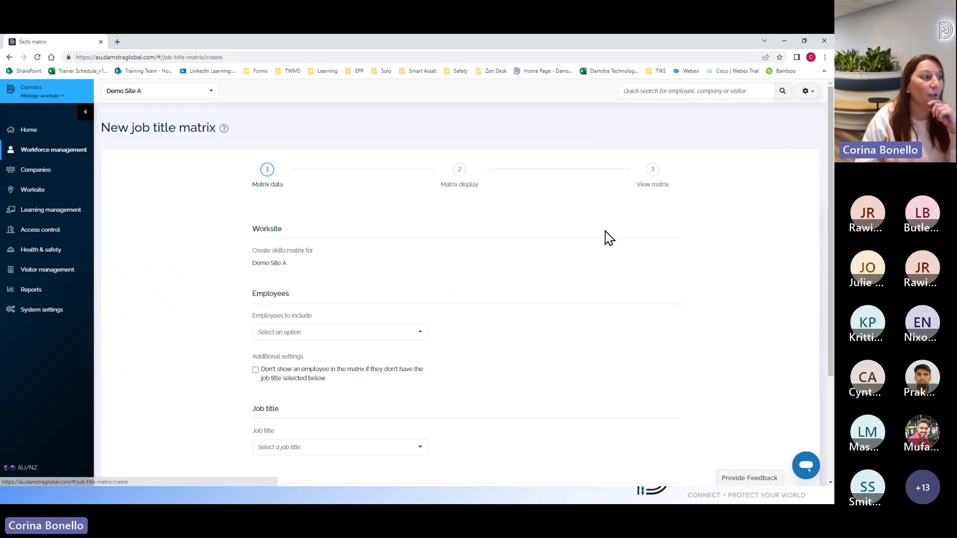
{"action": "left_click", "coordinate": [316, 333]}
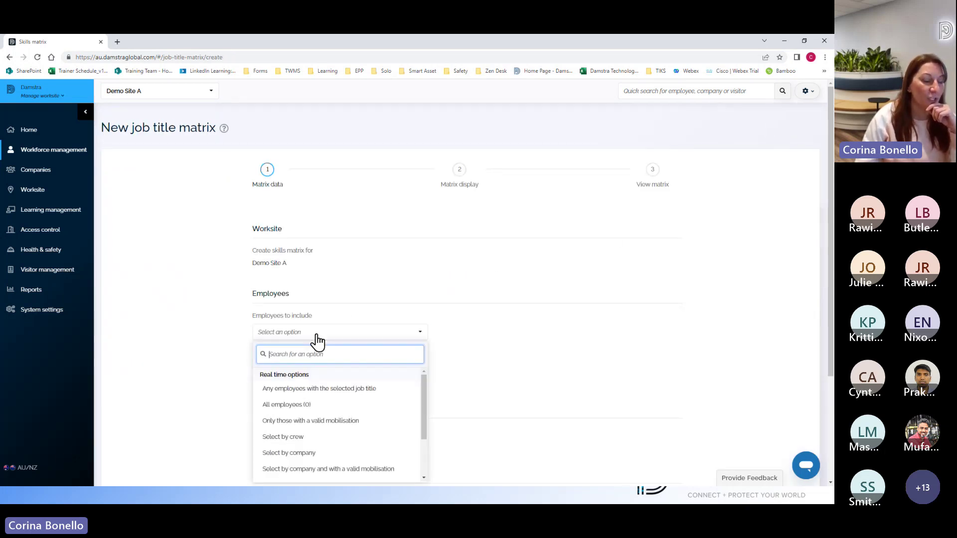
{"action": "left_click", "coordinate": [493, 306]}
{"action": "scroll", "coordinate": [481, 368], "scroll_direction": "down", "scroll_amount": 2}
{"action": "scroll", "coordinate": [479, 372], "scroll_direction": "down", "scroll_amount": 2}
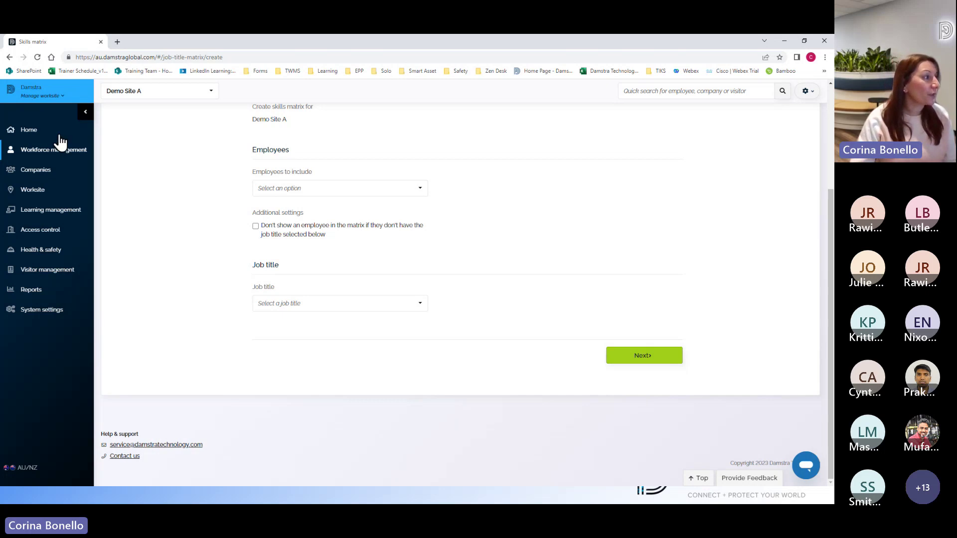
{"action": "left_click", "coordinate": [45, 153]}
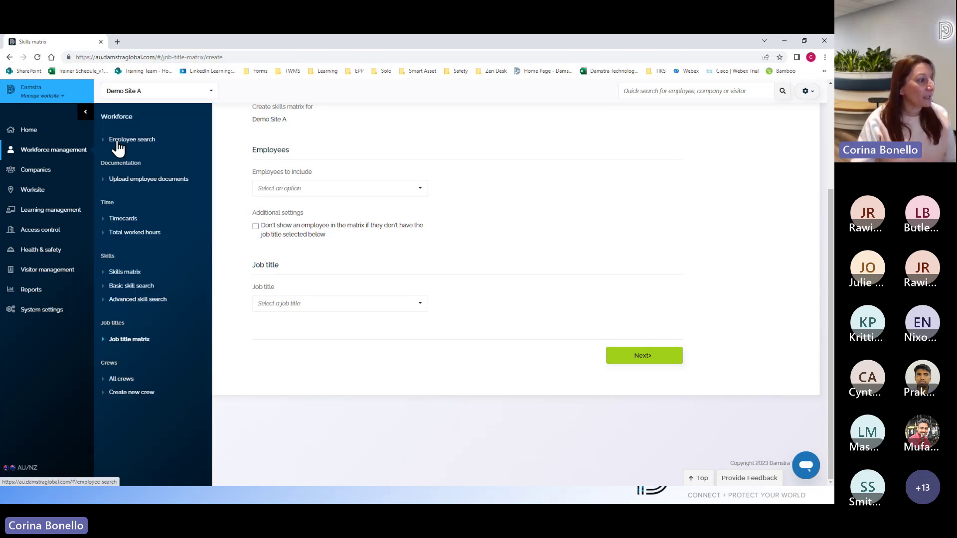
Create crew 'corina Crew', searching for and choosing the matching employee as its manager
{"action": "left_click", "coordinate": [121, 380]}
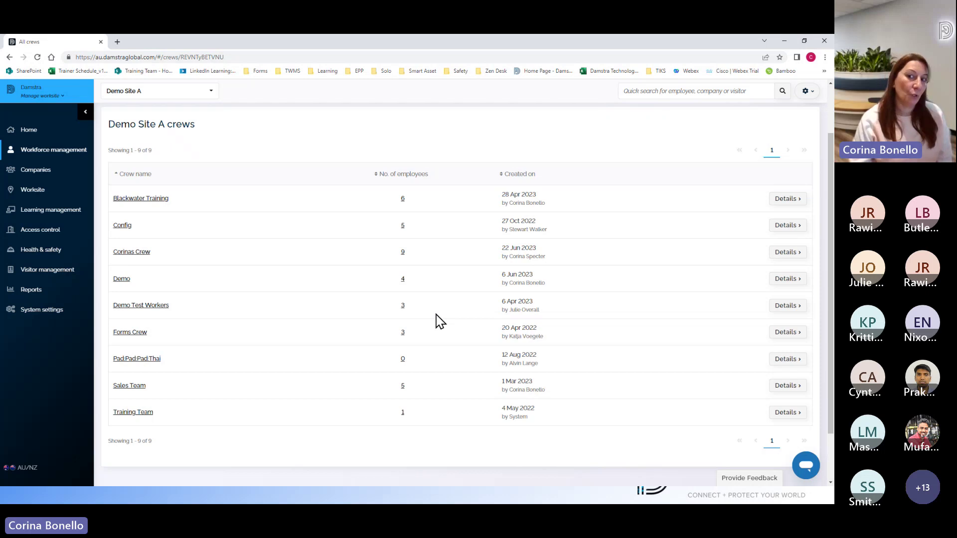
{"action": "scroll", "coordinate": [439, 321], "scroll_direction": "up", "scroll_amount": 2}
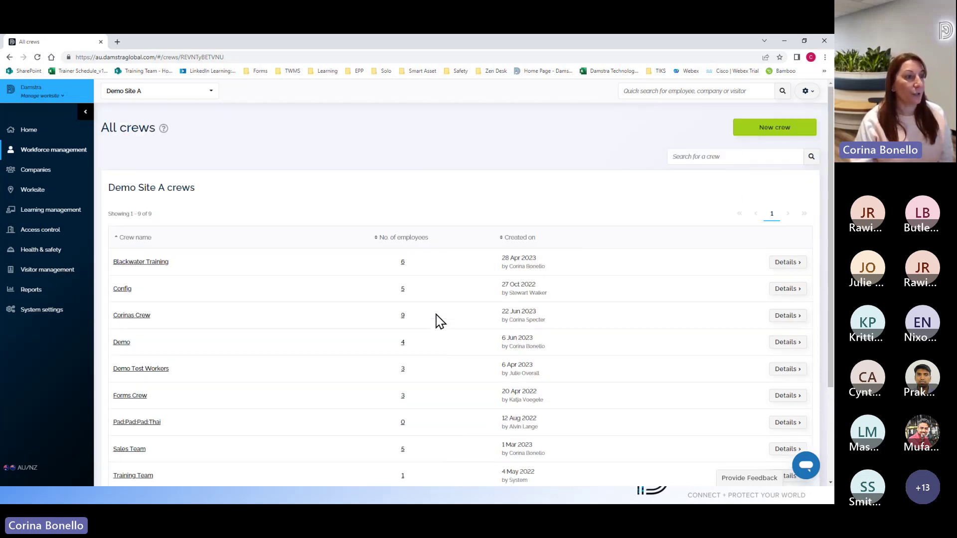
{"action": "left_click", "coordinate": [767, 132]}
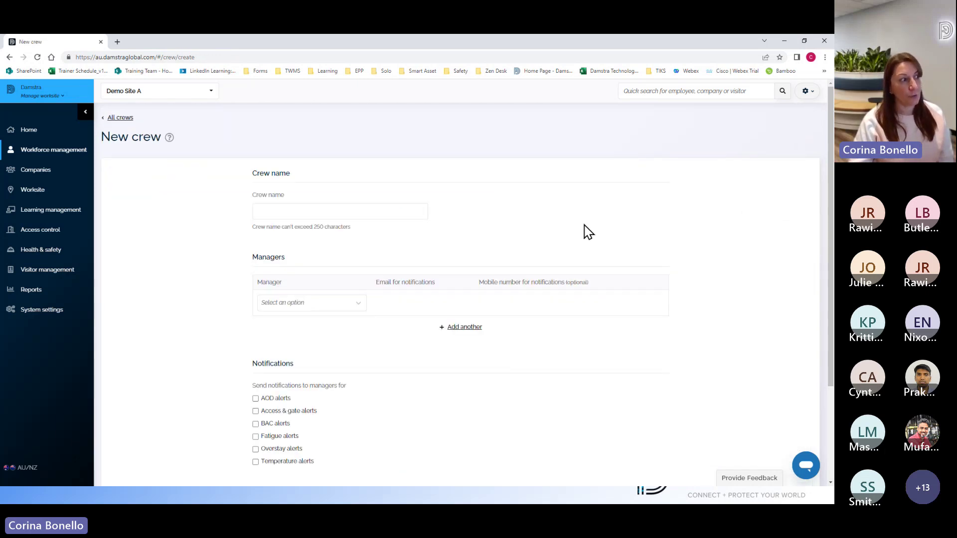
{"action": "left_click", "coordinate": [299, 211]}
{"action": "type", "text": "corina "}
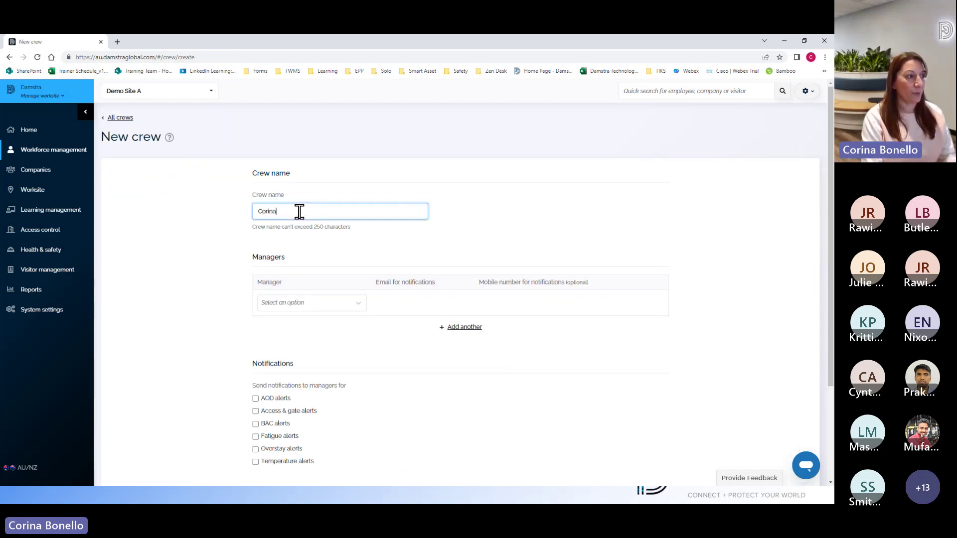
{"action": "type", "text": "Crew"}
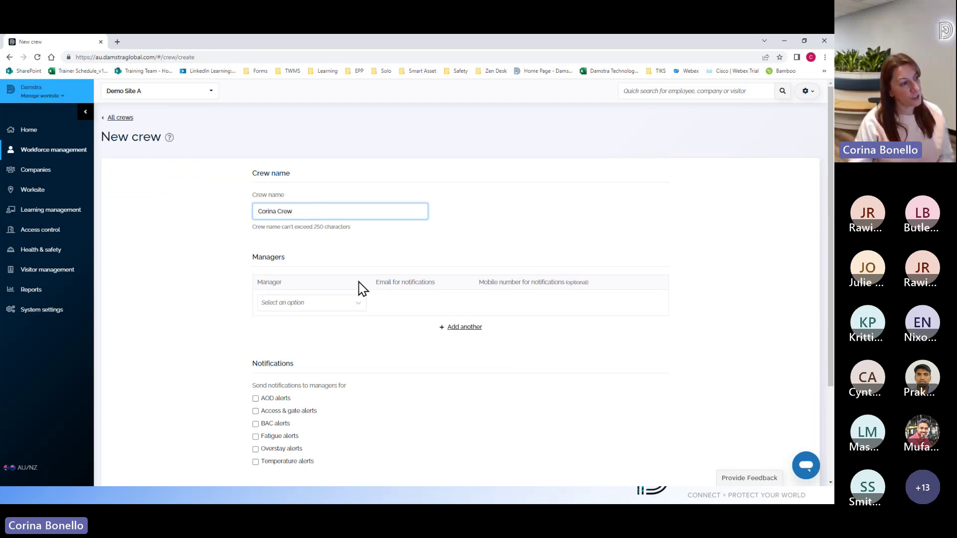
{"action": "left_click", "coordinate": [360, 304]}
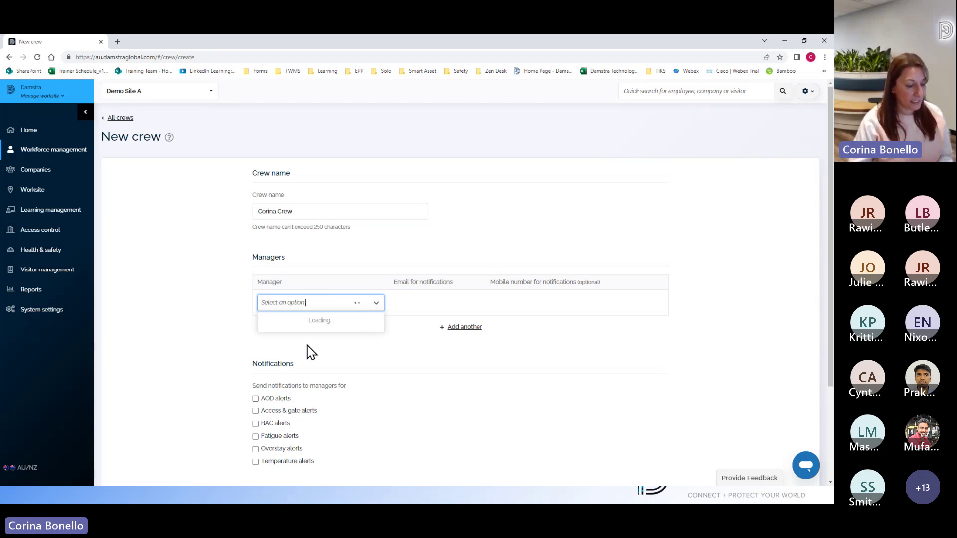
{"action": "type", "text": "corina"}
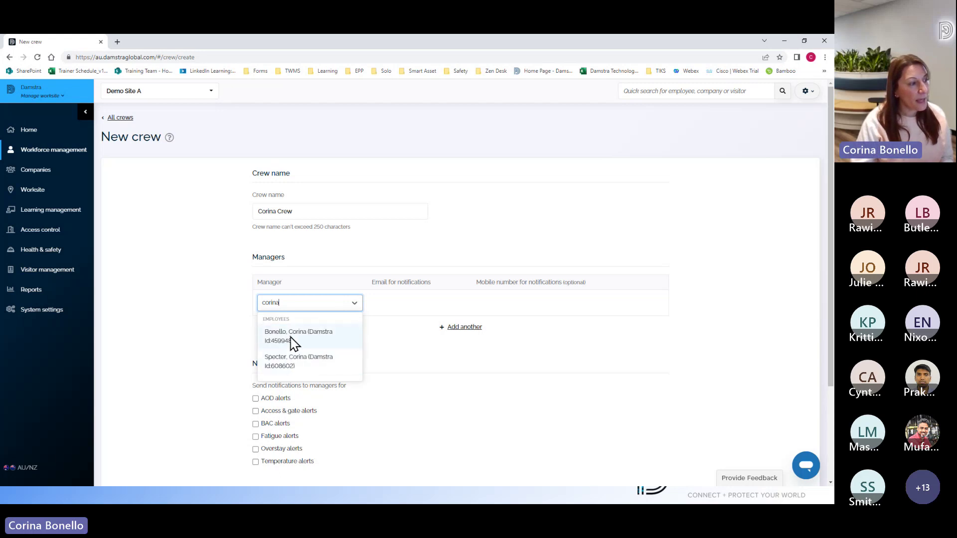
{"action": "left_click", "coordinate": [294, 337]}
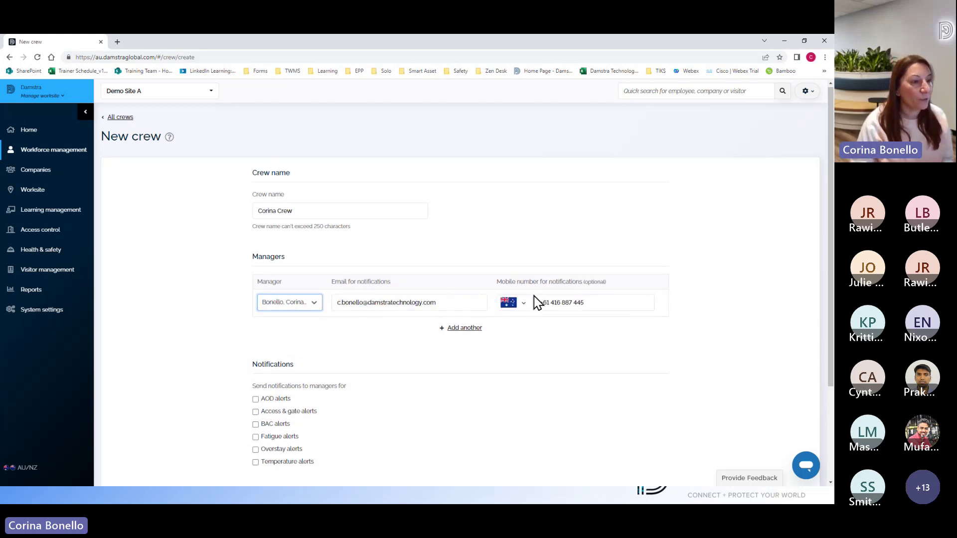
{"action": "scroll", "coordinate": [574, 349], "scroll_direction": "down", "scroll_amount": 3}
{"action": "left_click", "coordinate": [626, 386]}
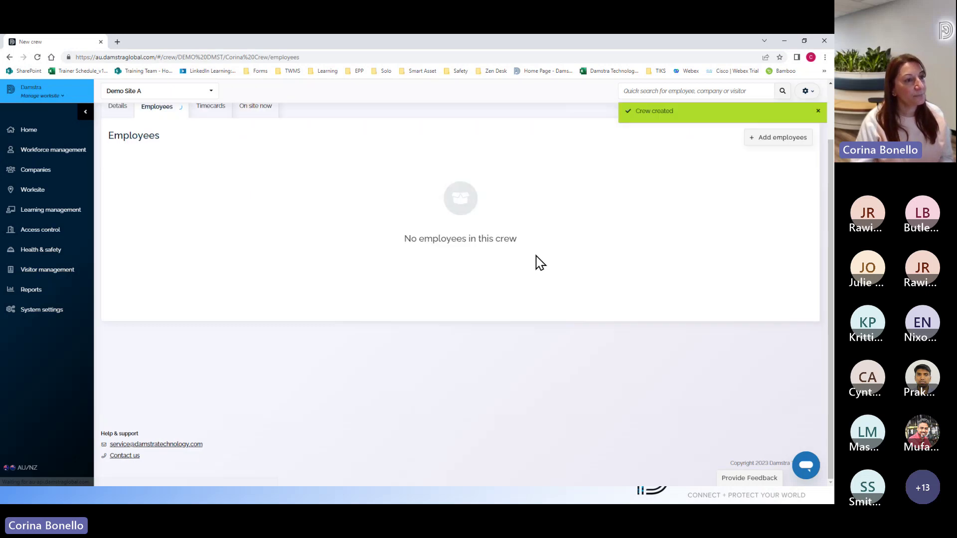
Browse the Add employees list for the new crew and close it without adding anyone
{"action": "left_click", "coordinate": [776, 139]}
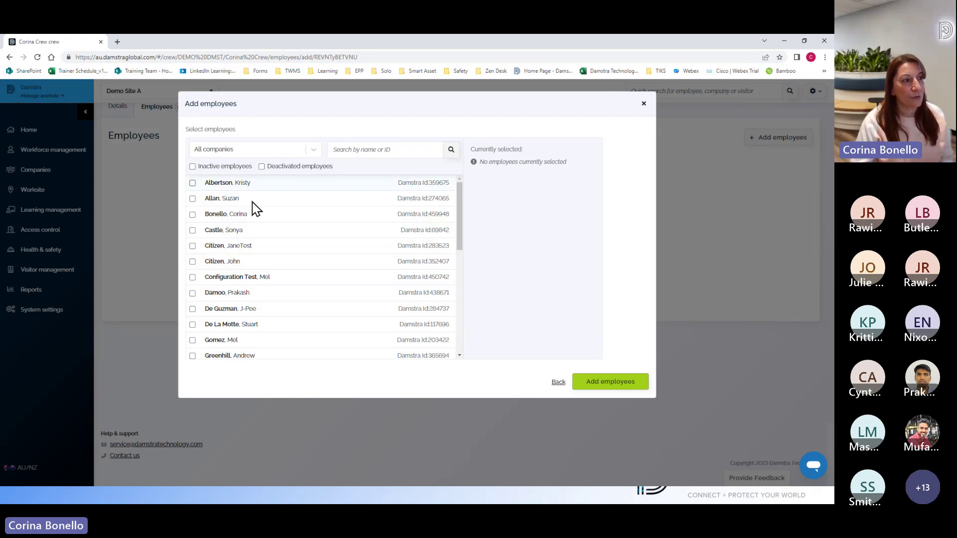
{"action": "scroll", "coordinate": [344, 210], "scroll_direction": "down", "scroll_amount": 10}
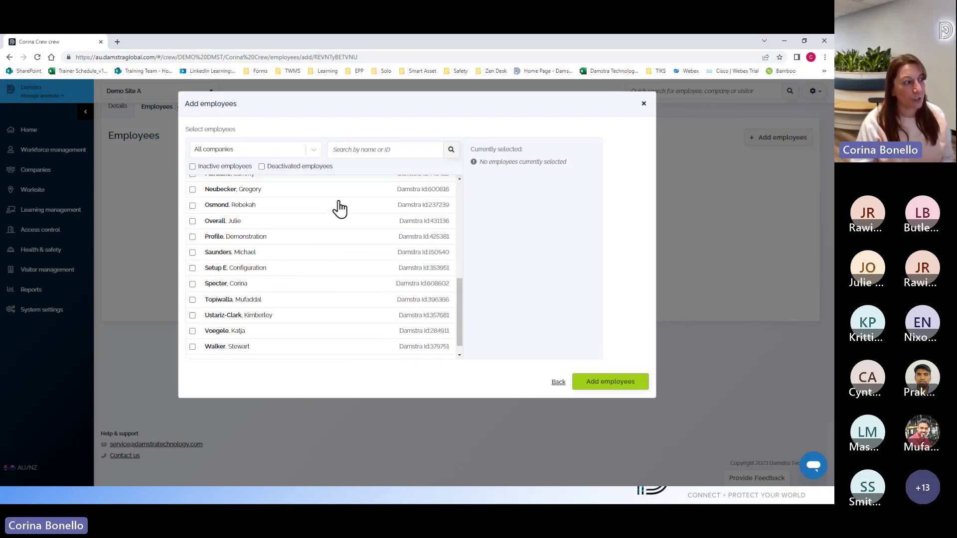
{"action": "scroll", "coordinate": [337, 213], "scroll_direction": "up", "scroll_amount": 9}
{"action": "scroll", "coordinate": [337, 215], "scroll_direction": "up", "scroll_amount": 1}
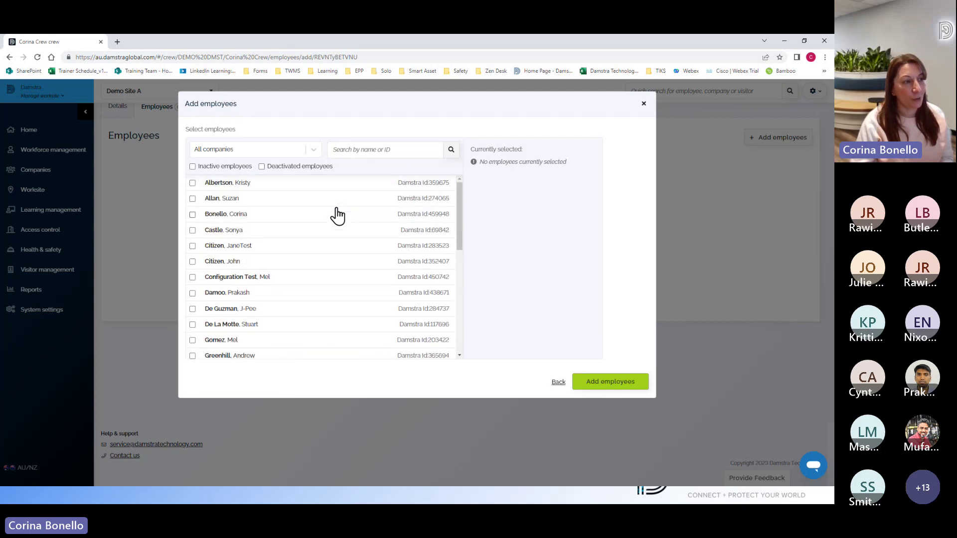
{"action": "left_click", "coordinate": [556, 384]}
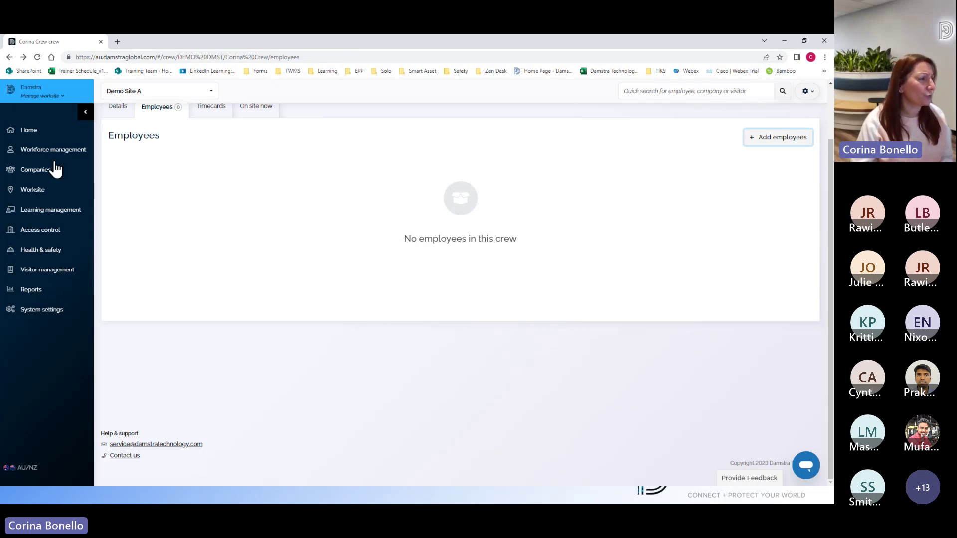
Return to the All crews list and check that Corina Crew shows 0 employees
{"action": "left_click", "coordinate": [38, 150]}
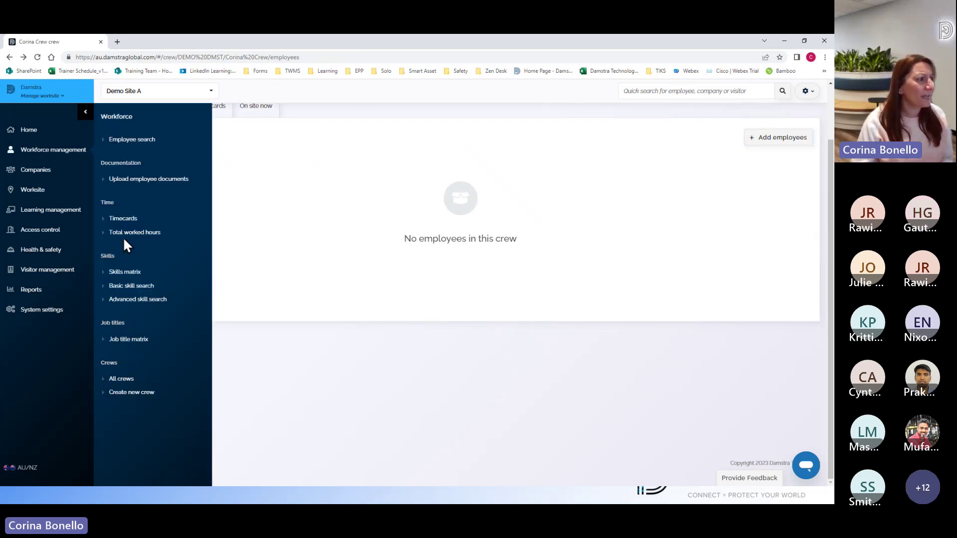
{"action": "left_click", "coordinate": [125, 379]}
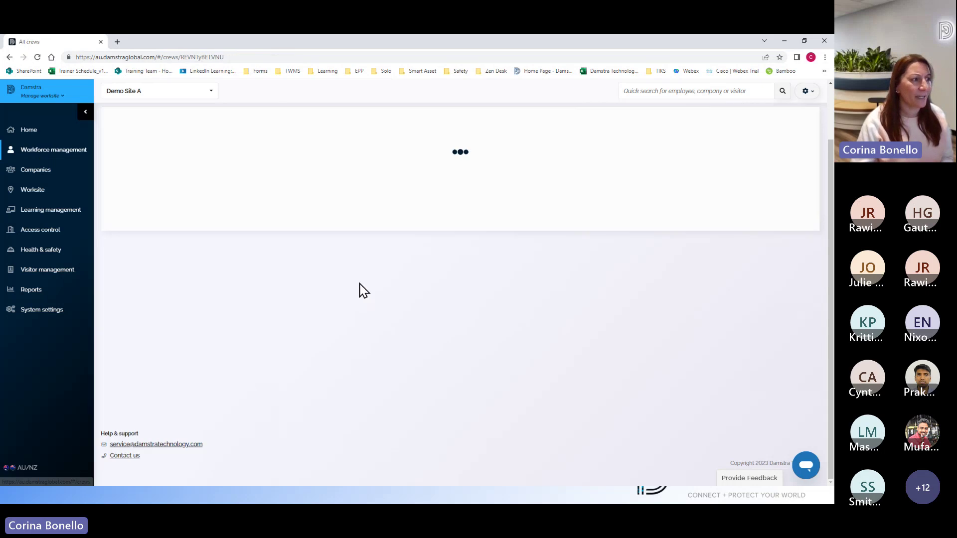
{"action": "scroll", "coordinate": [359, 289], "scroll_direction": "down", "scroll_amount": 2}
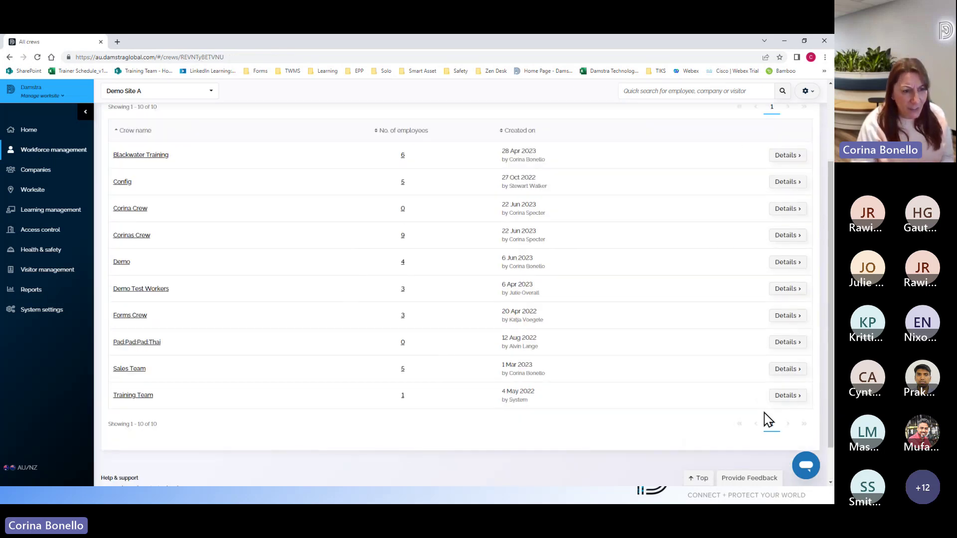